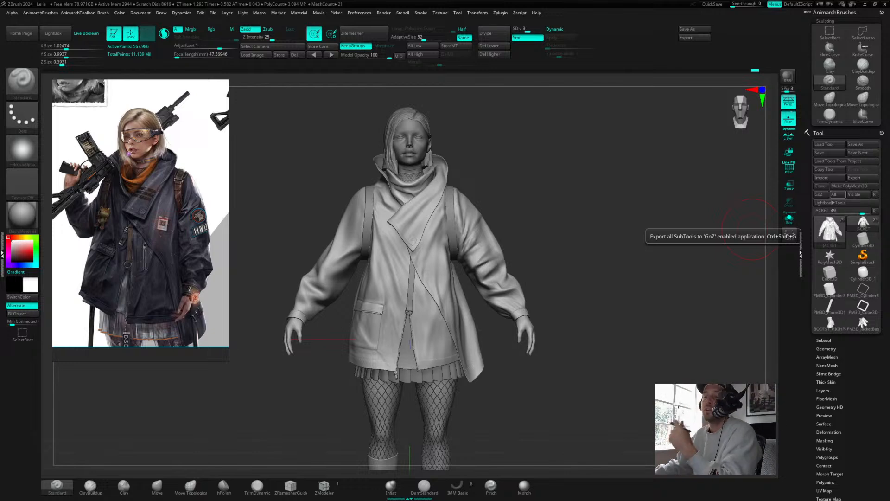
Step: Browse the reference board, scrolling and panning across the jacket, boots and concept sheet images
scroll(170, 185, "down", 1)
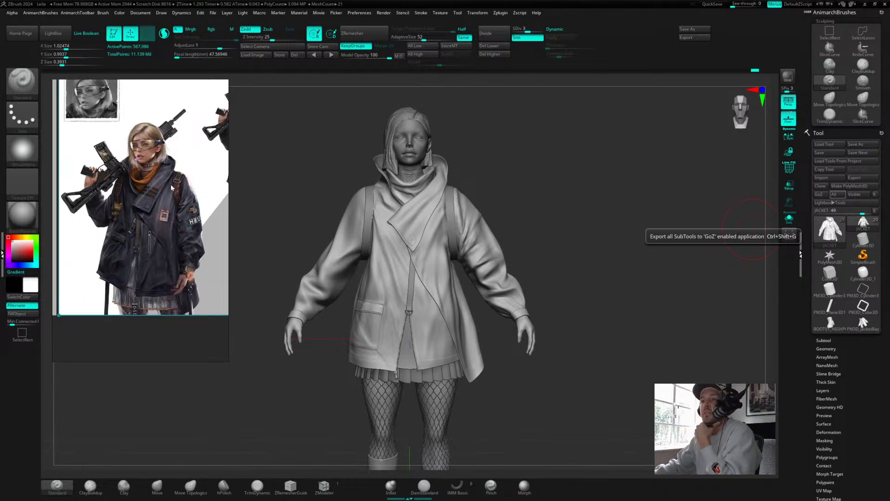
scroll(156, 187, "down", 1)
scroll(157, 189, "down", 2)
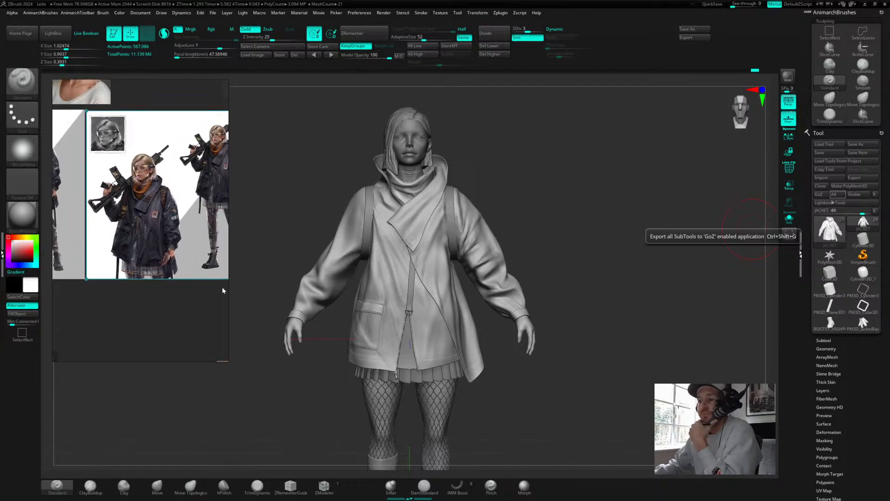
left_click_drag(229, 289, 395, 294)
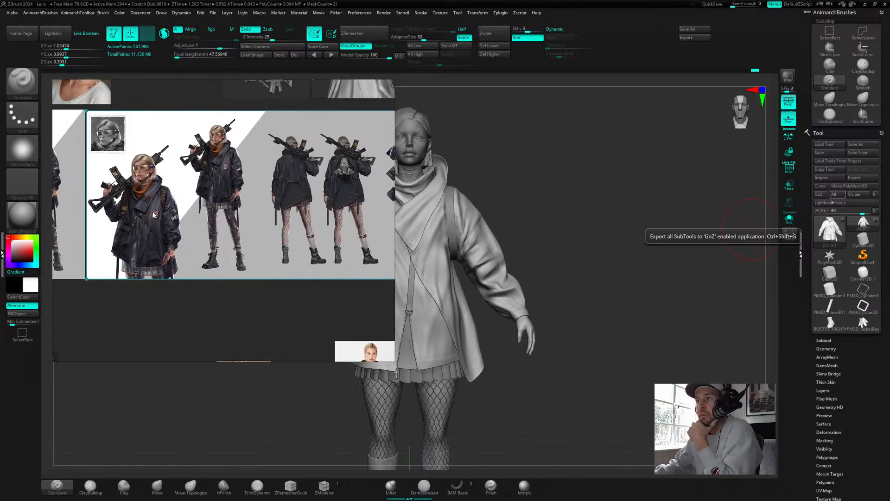
scroll(154, 215, "down", 3)
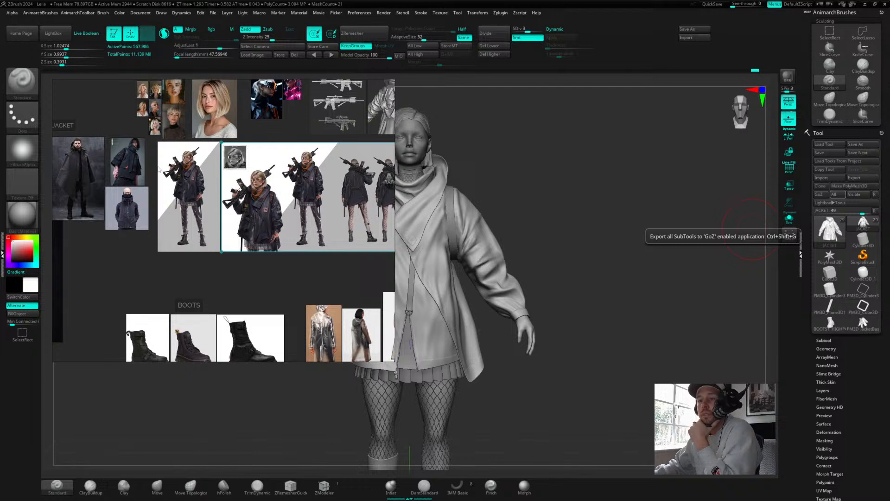
middle_click_drag(159, 168, 157, 218)
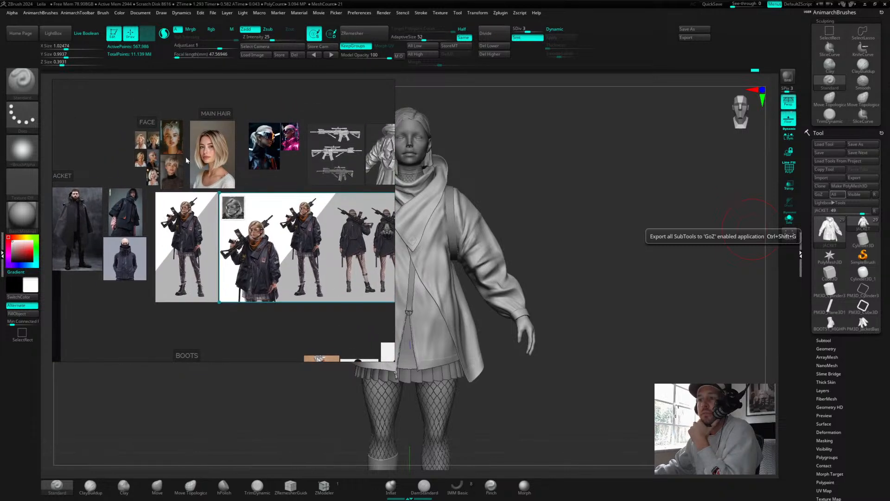
scroll(165, 158, "up", 2)
middle_click_drag(159, 183, 191, 186)
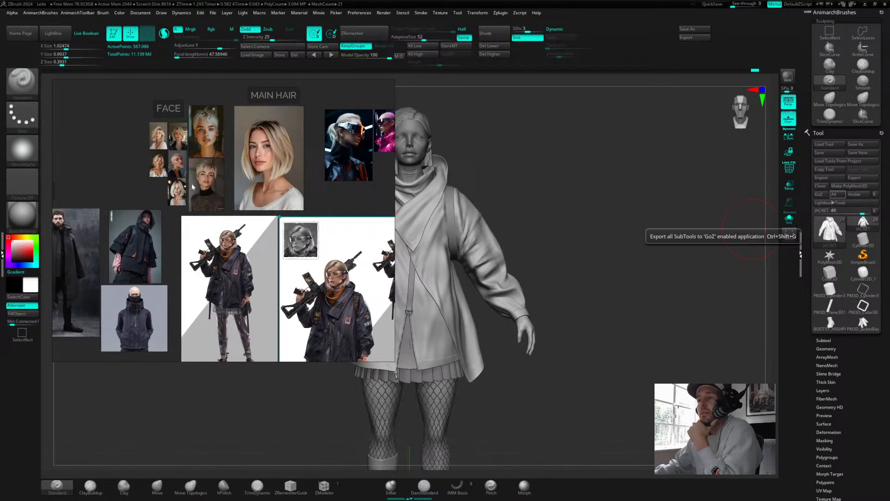
Step: Examine the face, main hair, belt and watch reference images on the board
scroll(288, 171, "up", 3)
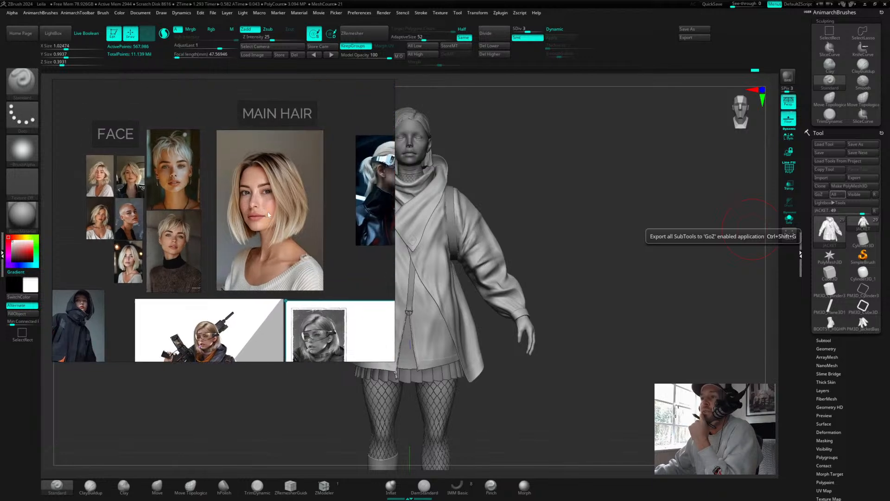
scroll(233, 272, "down", 3)
middle_click_drag(233, 273, 206, 191)
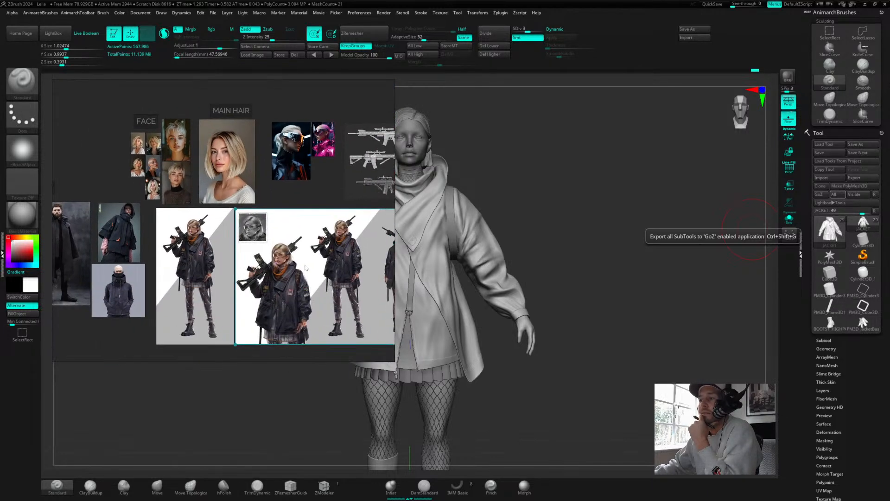
middle_click_drag(331, 261, 115, 232)
scroll(326, 227, "up", 2)
middle_click_drag(376, 237, 299, 208)
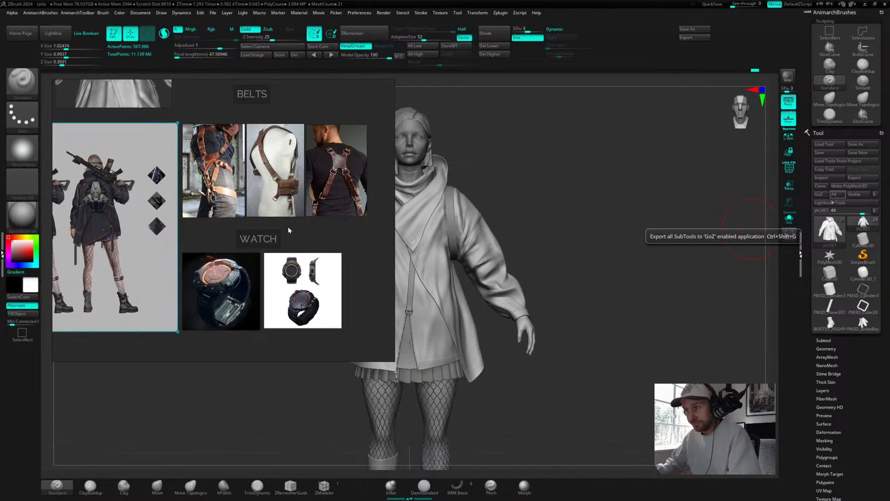
scroll(274, 234, "down", 2)
middle_click_drag(222, 237, 357, 249)
middle_click_drag(220, 257, 274, 233)
middle_click_drag(123, 225, 207, 244)
scroll(146, 247, "up", 4)
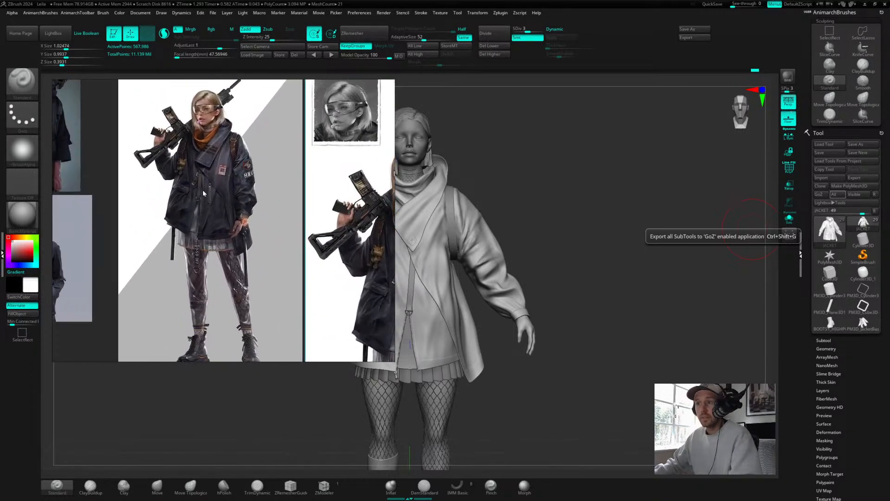
Step: Zoom into the main character concept to study the jacket's strap, patch and badge details
scroll(205, 197, "up", 1)
middle_click_drag(206, 197, 202, 233)
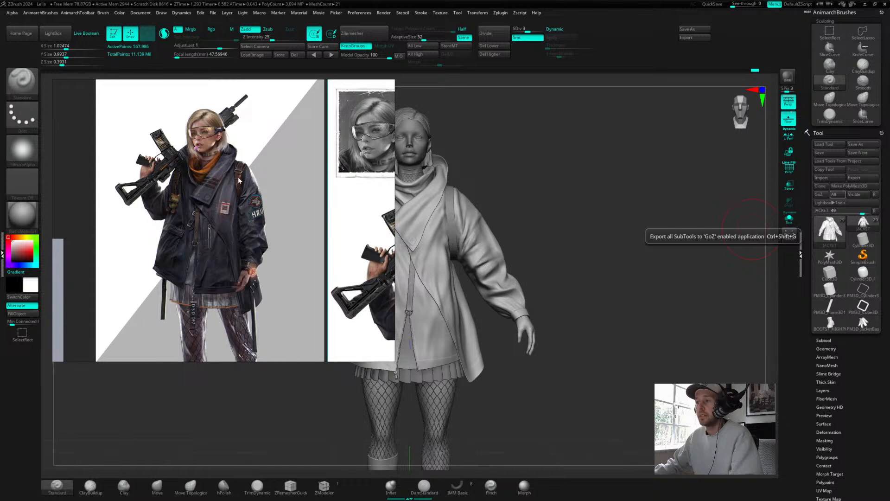
scroll(261, 262, "up", 2)
scroll(261, 261, "down", 1)
middle_click_drag(264, 222, 259, 229)
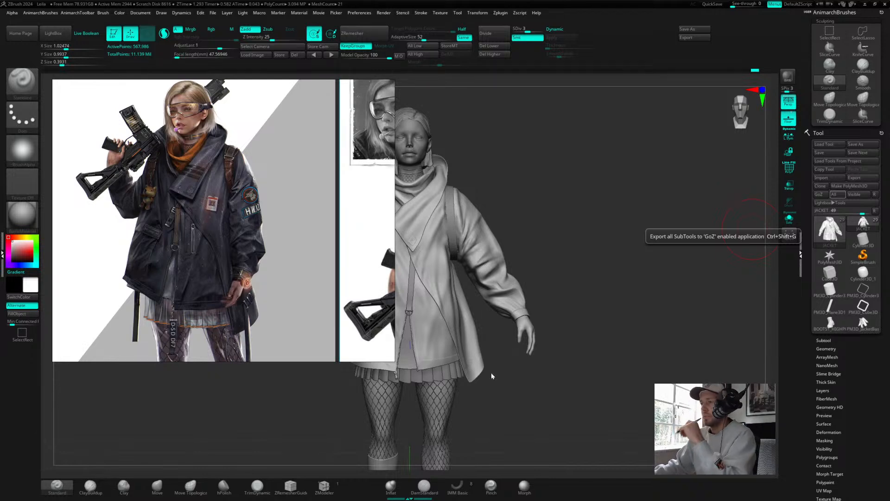
scroll(240, 155, "up", 8)
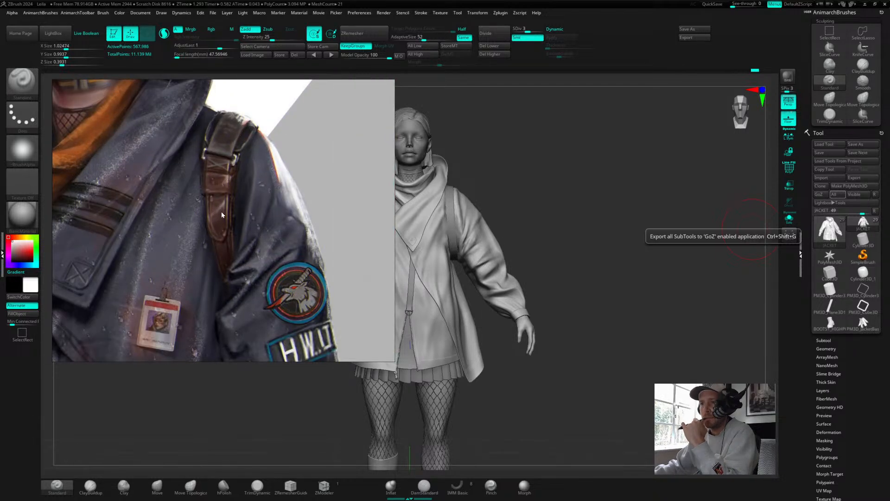
scroll(222, 210, "down", 6)
scroll(241, 196, "up", 2)
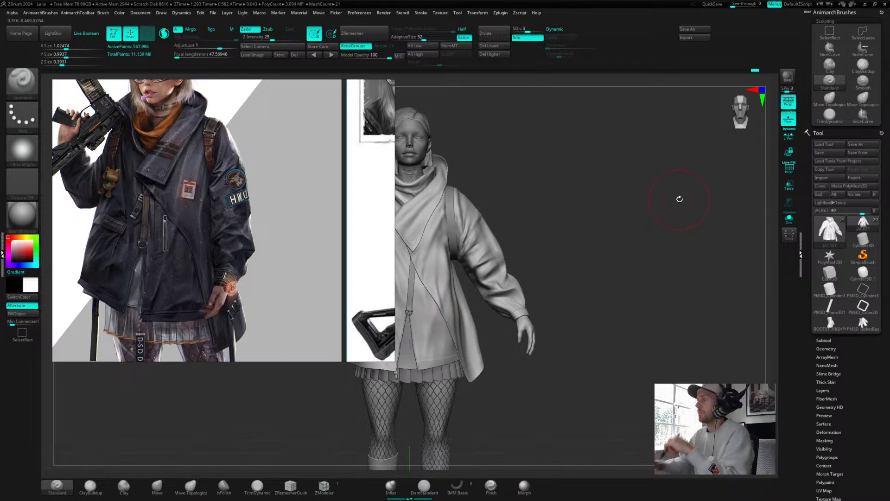
Step: Frame the full-body concept and shrink the reference panel so it sits beside the model
left_click_drag(581, 267, 650, 200)
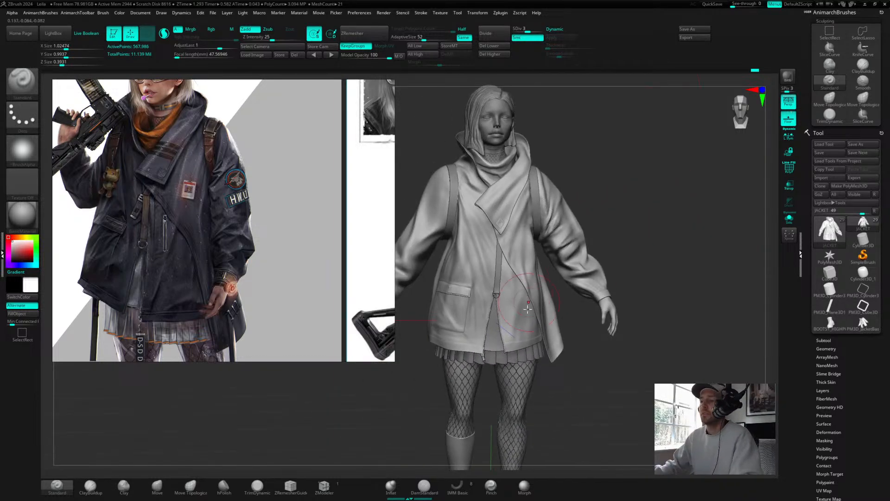
scroll(283, 202, "down", 5)
scroll(147, 158, "up", 3)
middle_click_drag(253, 204, 135, 181)
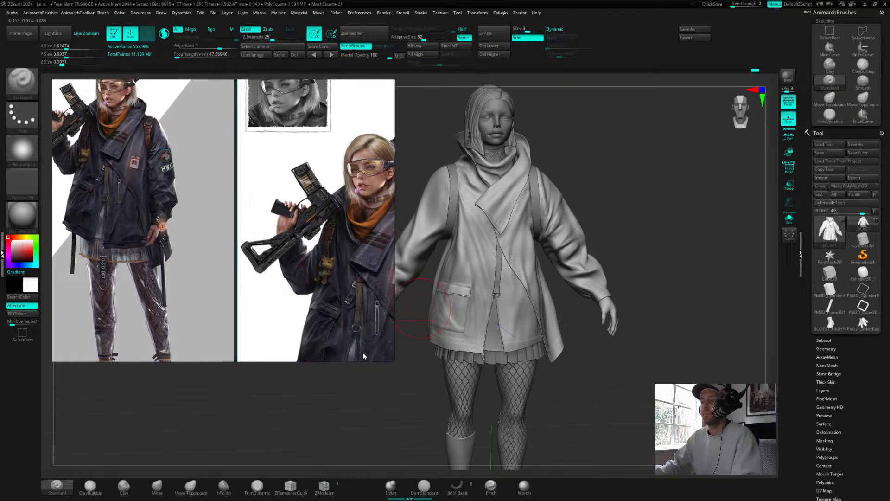
left_click_drag(395, 362, 204, 282)
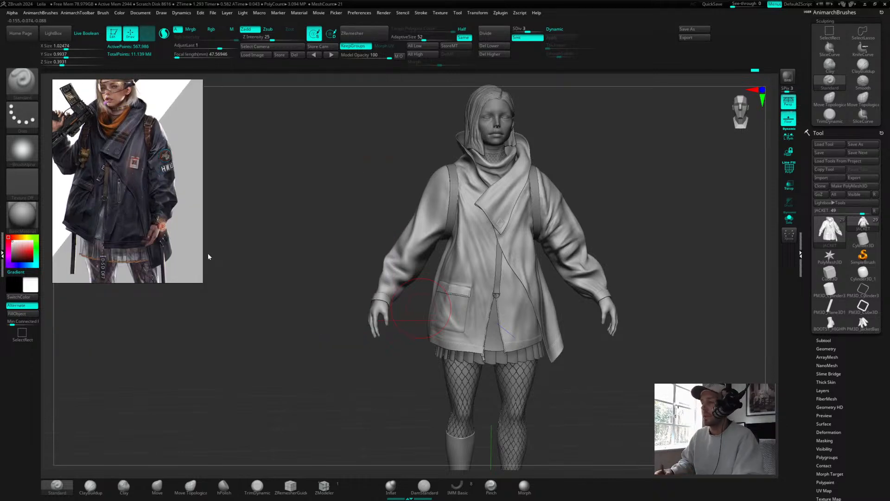
Step: Turn on polyframe display to inspect the jacket's polygroups and wireframe
mouse_move(628, 211)
left_mouse_down()
mouse_move(625, 201)
mouse_move(660, 194)
mouse_move(502, 233)
mouse_move(527, 212)
mouse_move(593, 211)
left_mouse_up()
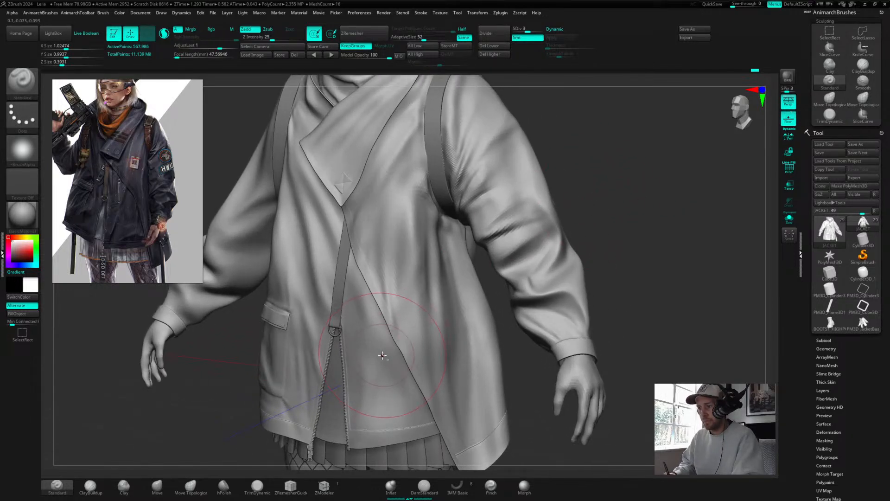
key("shift+f")
mouse_move(649, 233)
left_mouse_down()
mouse_move(665, 225)
mouse_move(640, 220)
left_mouse_up()
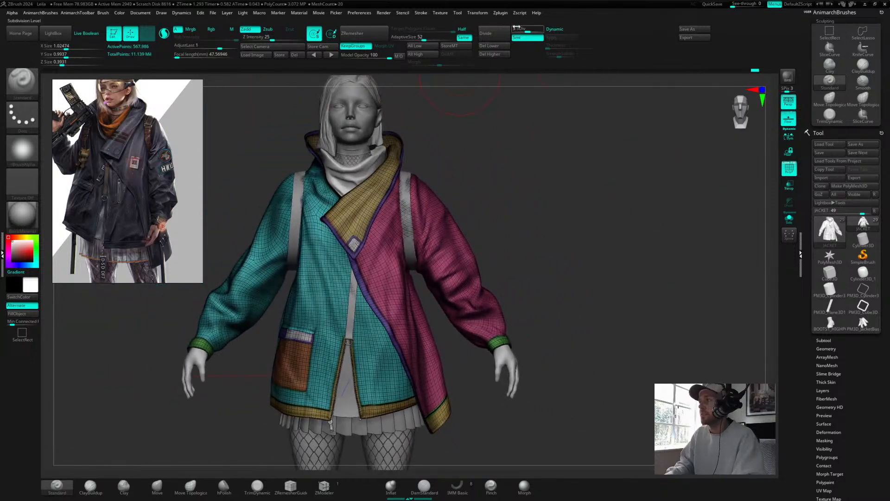
Step: Drop the jacket to subdivision level 1 and turn polyframe display off
left_click_drag(518, 34, 512, 34)
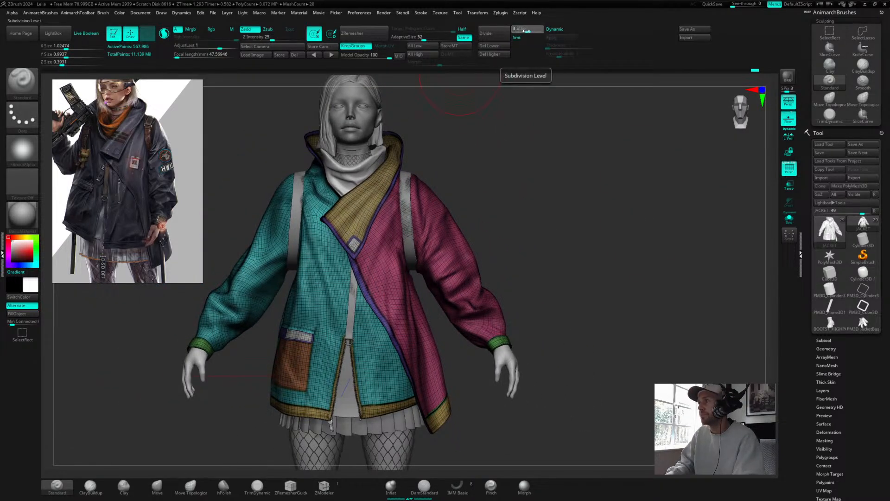
mouse_move(495, 280)
left_mouse_down()
mouse_move(582, 250)
mouse_move(547, 252)
mouse_move(565, 315)
mouse_move(582, 215)
mouse_move(596, 207)
mouse_move(558, 201)
mouse_move(614, 215)
mouse_move(676, 214)
mouse_move(646, 215)
left_mouse_up()
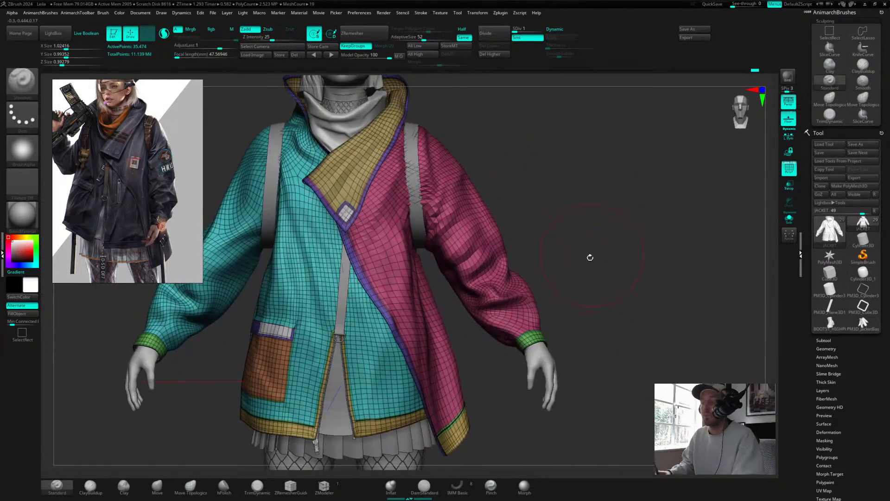
mouse_move(588, 256)
left_mouse_down("alt")
mouse_move(606, 230)
mouse_move(683, 239)
mouse_move(630, 236)
mouse_move(645, 244)
left_mouse_up("alt")
key("shift+f")
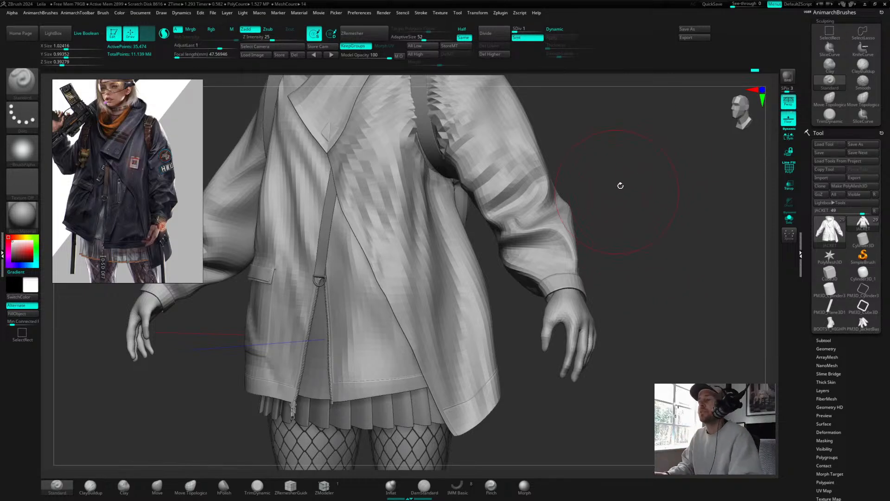
Step: Select the shoulder strap subtool on the model
left_click_drag(630, 167, 624, 302, "alt")
left_click(427, 171, "alt")
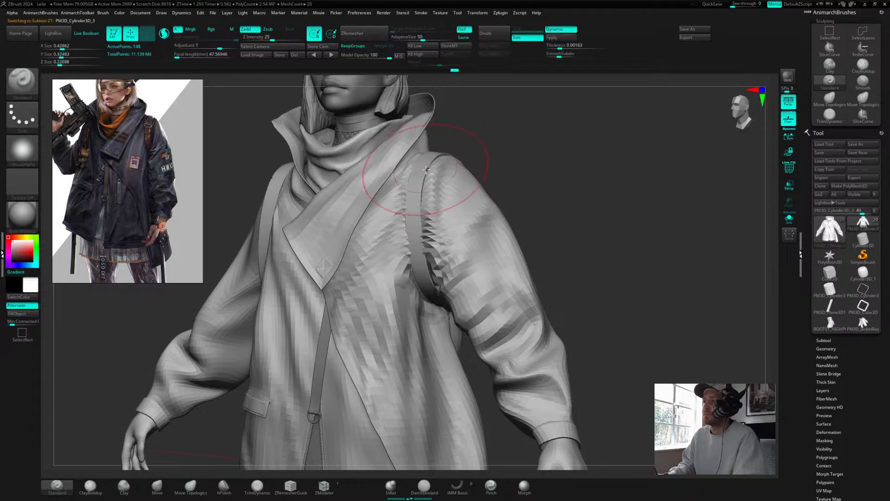
Step: Inspect the shoulder strap's polygon density closely with polyframe display on
left_click_drag(572, 174, 584, 213)
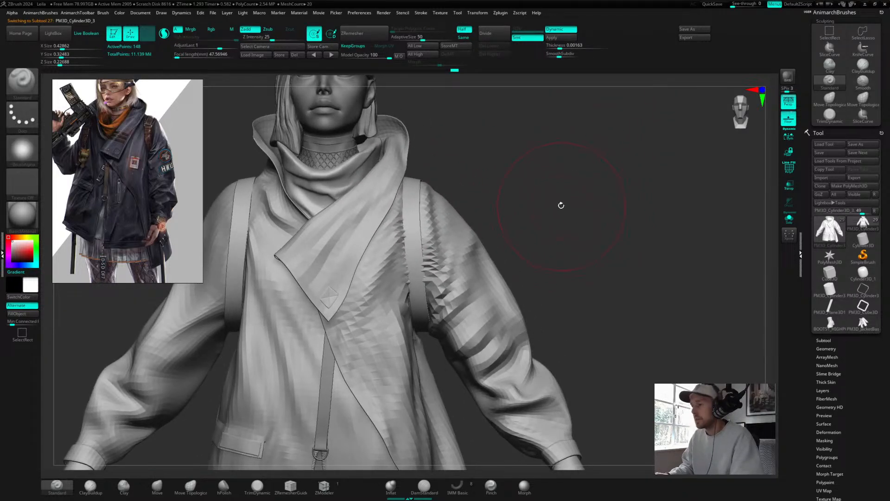
key("s")
mouse_move(559, 192)
left_mouse_down()
mouse_move(542, 191)
mouse_move(553, 197)
left_mouse_up()
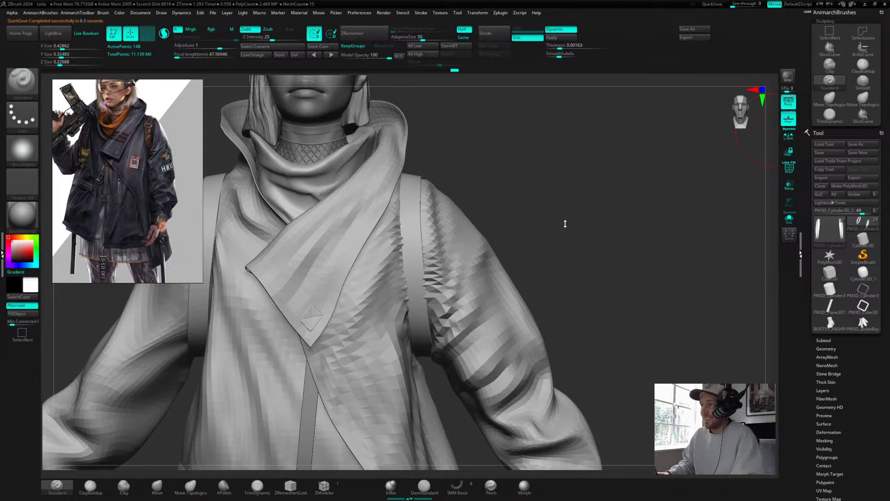
mouse_move(565, 223)
left_mouse_down()
mouse_move(579, 205)
mouse_move(597, 215)
mouse_move(590, 193)
left_mouse_up()
key("shift")
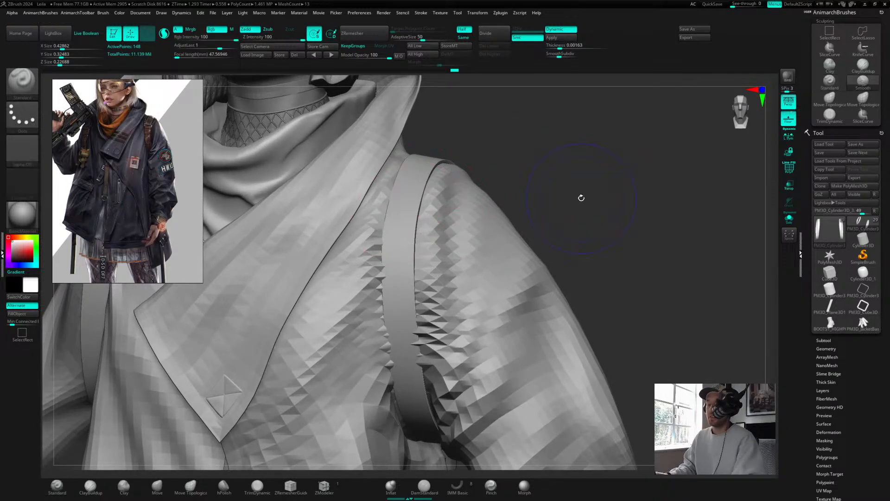
key("shift+f")
left_click_drag(583, 180, 592, 108)
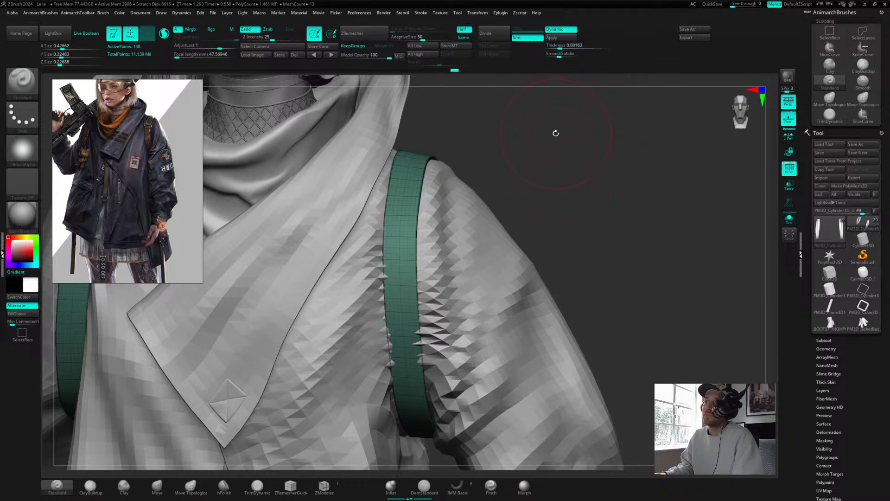
Step: Lower the shoulder strap by one subdivision level and examine its geometry
key("shift+d")
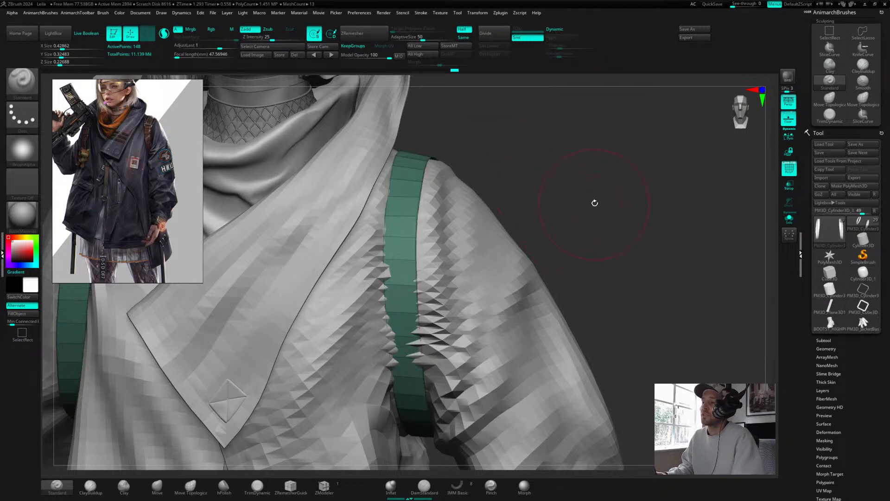
left_click_drag(595, 202, 646, 197, "alt")
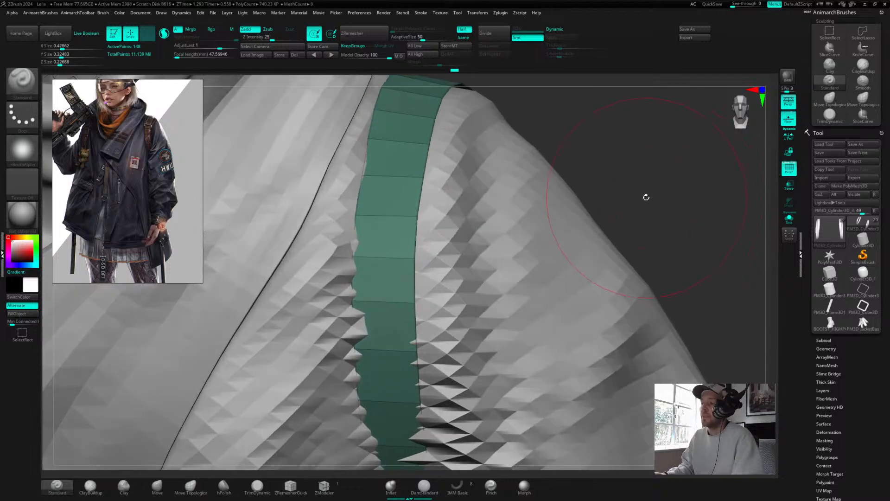
key("space")
key("space")
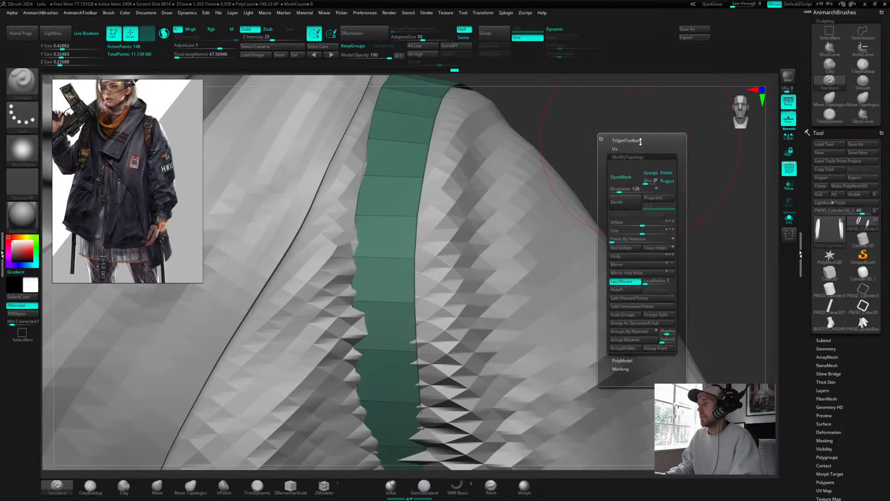
left_click_drag(682, 249, 682, 243)
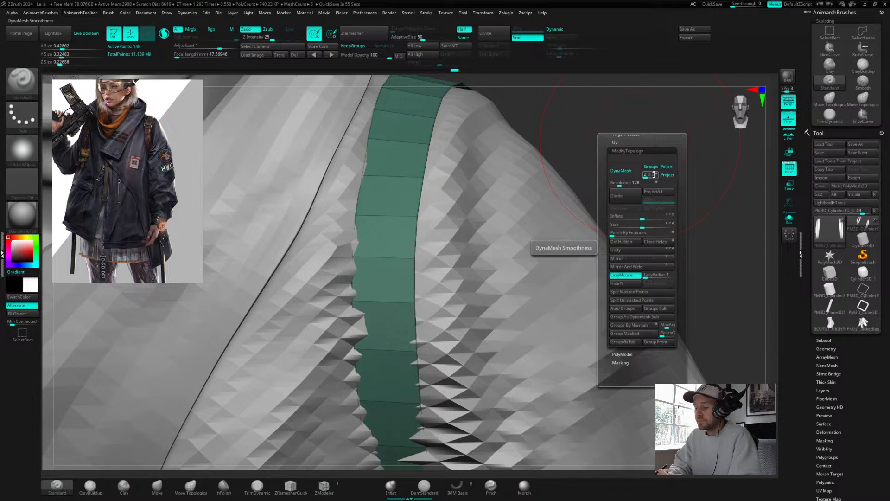
Step: Select the jacket subtool and raise its subdivision level
left_click(554, 171, "alt")
left_click_drag(515, 35, 528, 34)
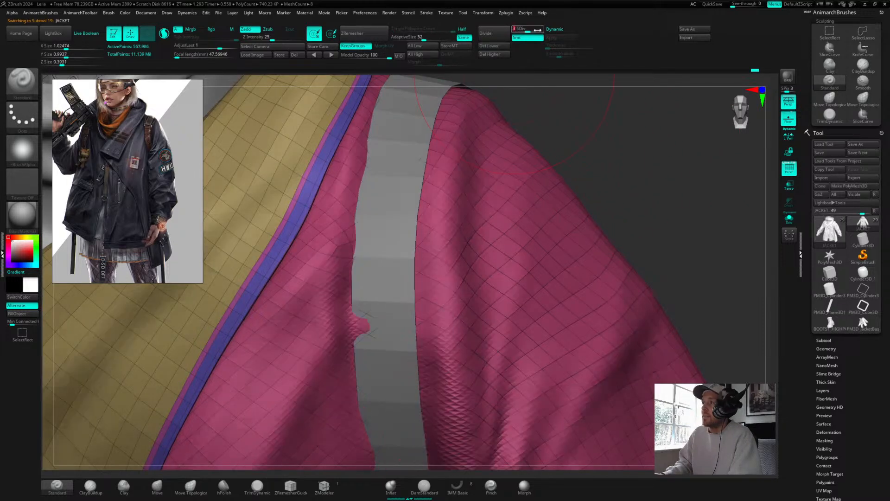
left_click_drag(610, 159, 575, 247, "alt")
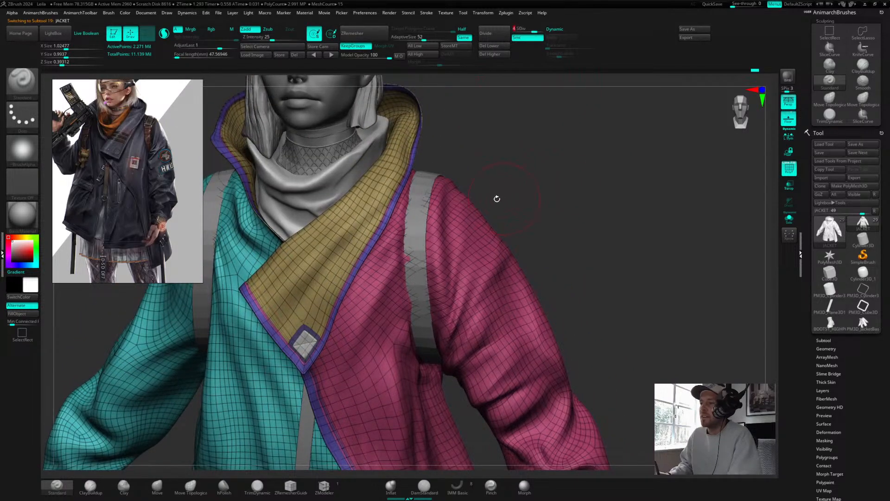
Step: Turn polyframe display off and reselect the shoulder strap subtool
key("shift+f")
left_click_drag(540, 173, 535, 121)
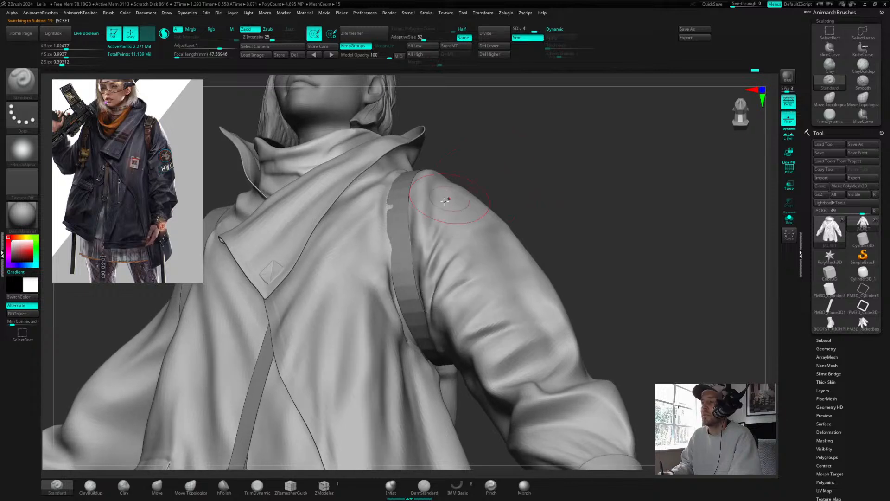
left_click(400, 205, "alt")
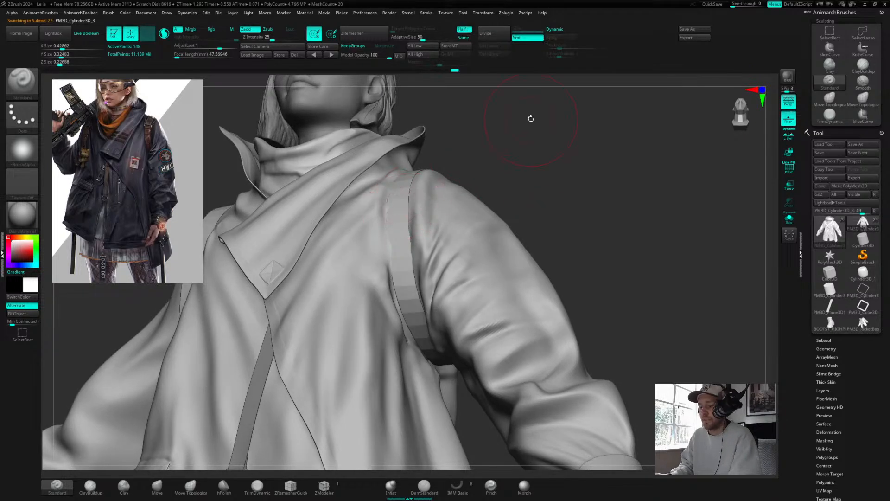
Step: Frame the shoulder strap and turn polyframe display back on
key("f")
mouse_move(519, 149)
left_mouse_down()
mouse_move(538, 171)
mouse_move(598, 157)
mouse_move(552, 227)
mouse_move(605, 202)
mouse_move(536, 159)
left_mouse_up()
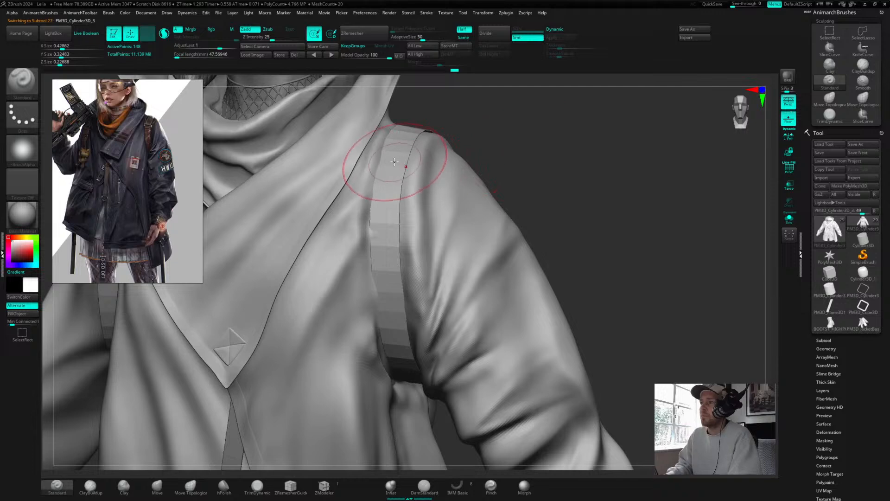
key("shift+f")
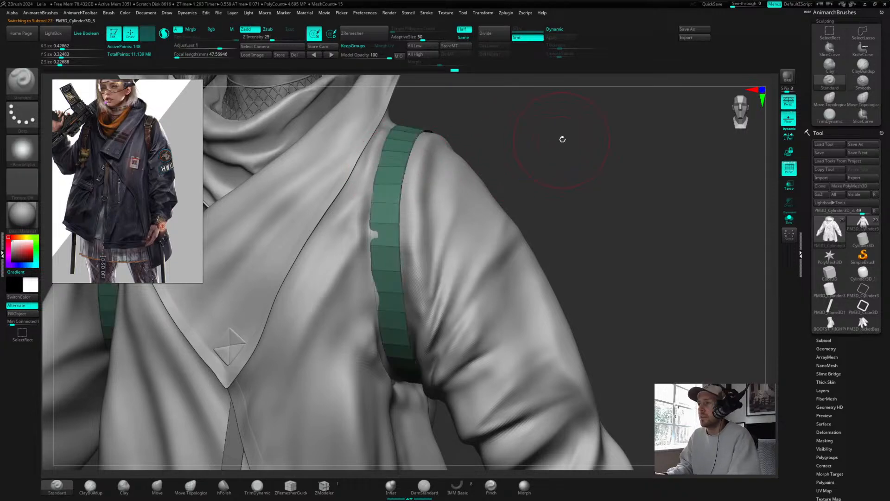
left_click_drag(571, 142, 566, 149, "alt")
Step: Open the PolyModel section of the toolbox menu and uncrease the shoulder strap's edges
key("1")
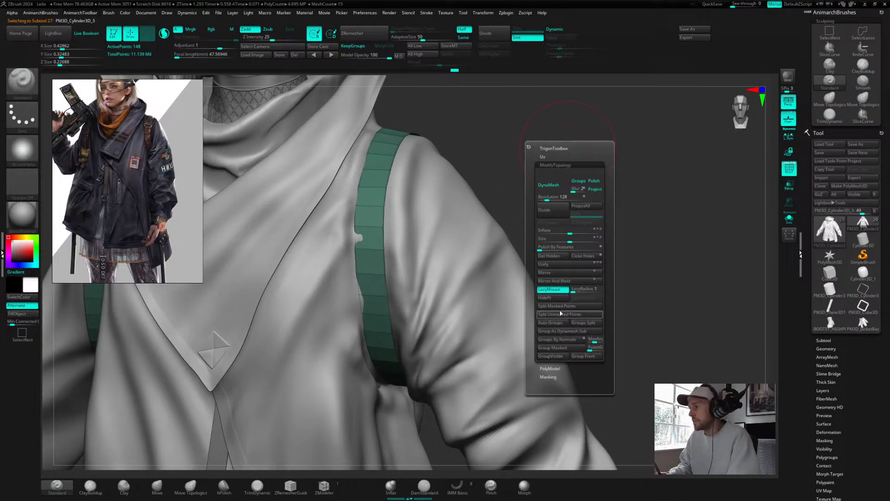
left_click(550, 369)
key("1")
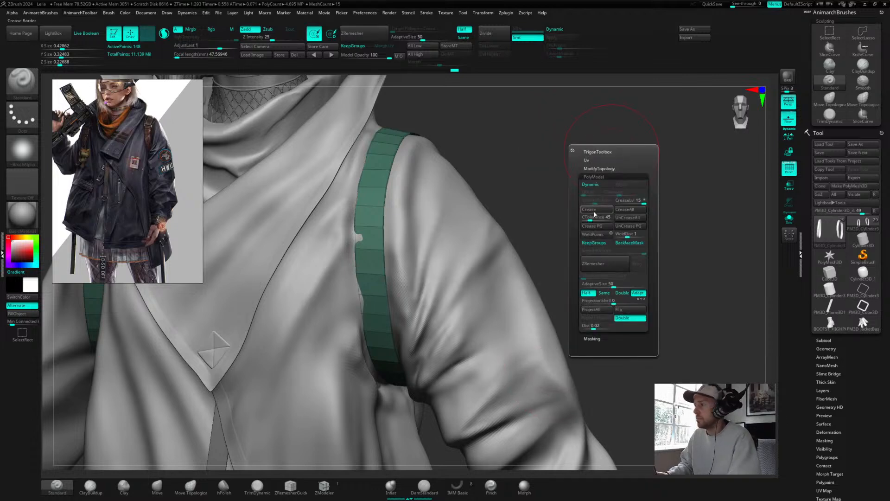
left_click(629, 222)
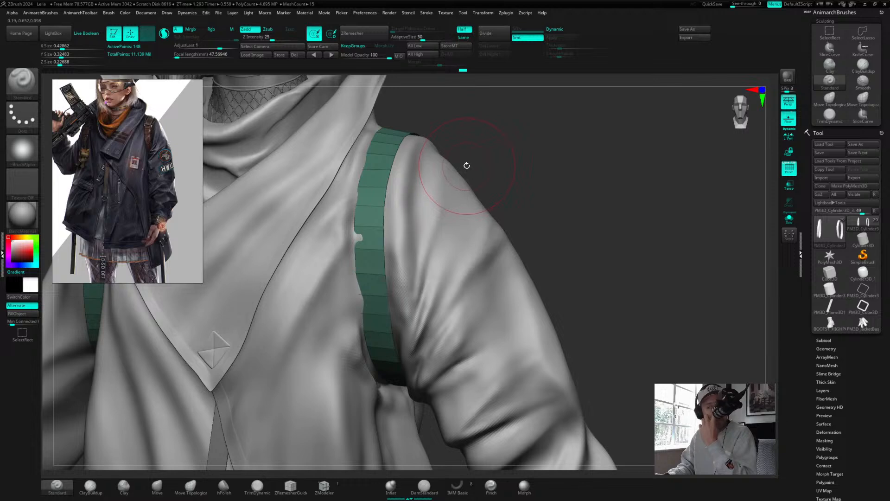
Step: Orbit around the shoulder to examine the strap's geometry from several angles
left_click_drag(544, 160, 576, 167)
key("1")
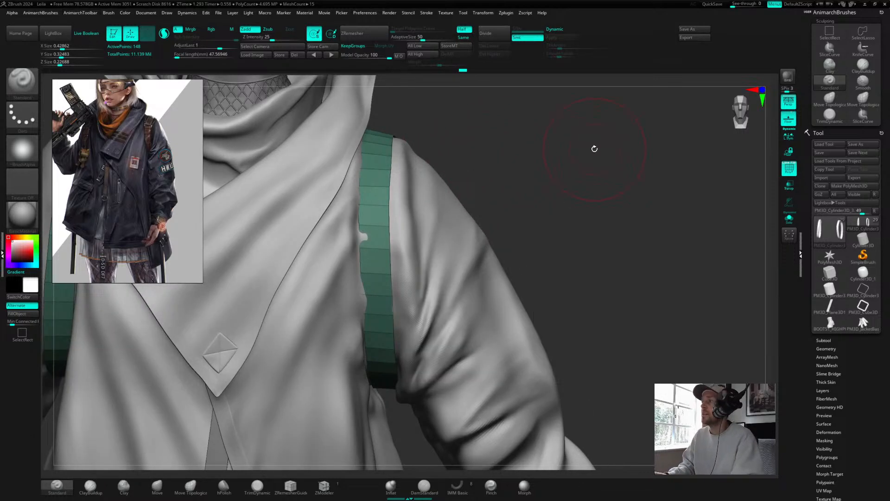
key("super")
key("super")
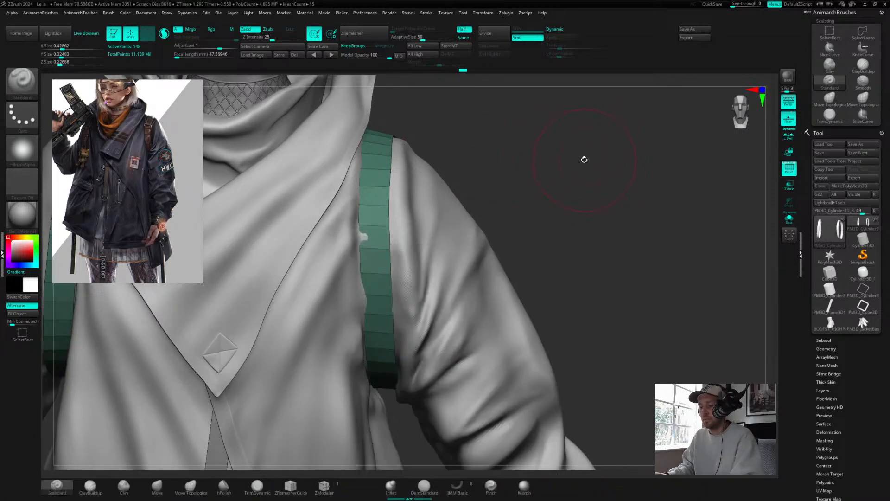
key("1")
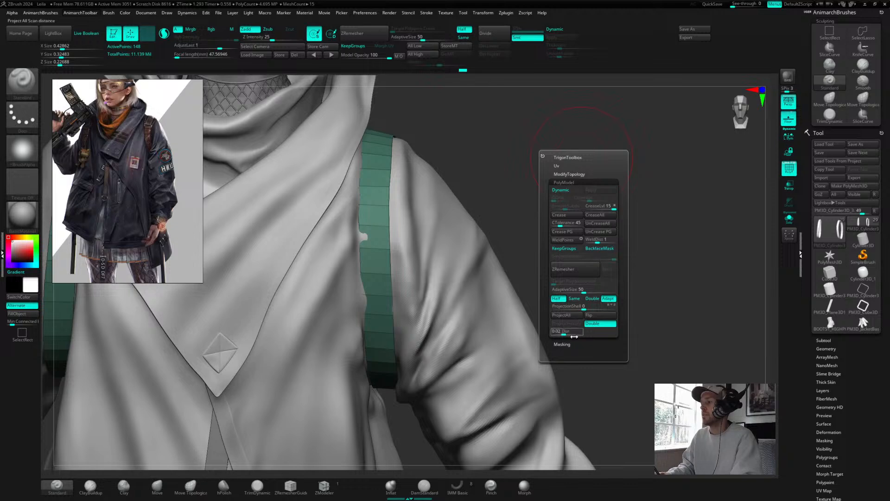
left_click_drag(543, 176, 598, 210)
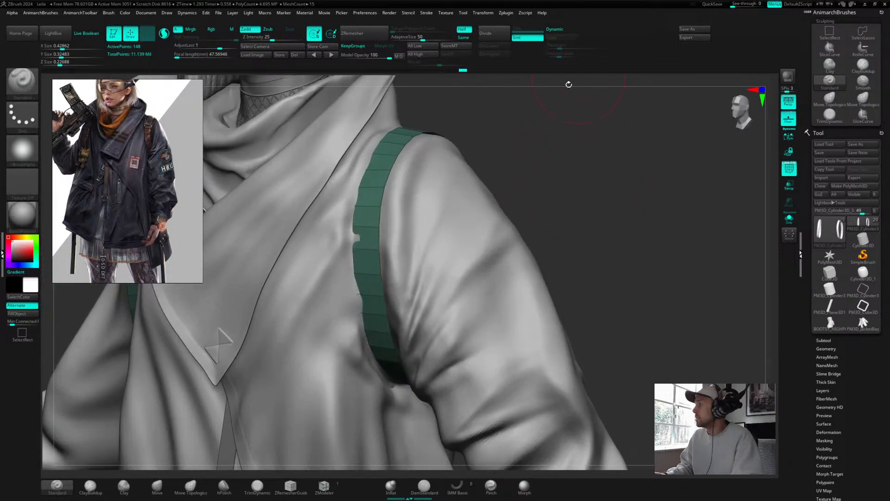
mouse_move(578, 151)
left_mouse_down("alt")
mouse_move(576, 207)
mouse_move(613, 196)
mouse_move(577, 171)
left_mouse_up("alt")
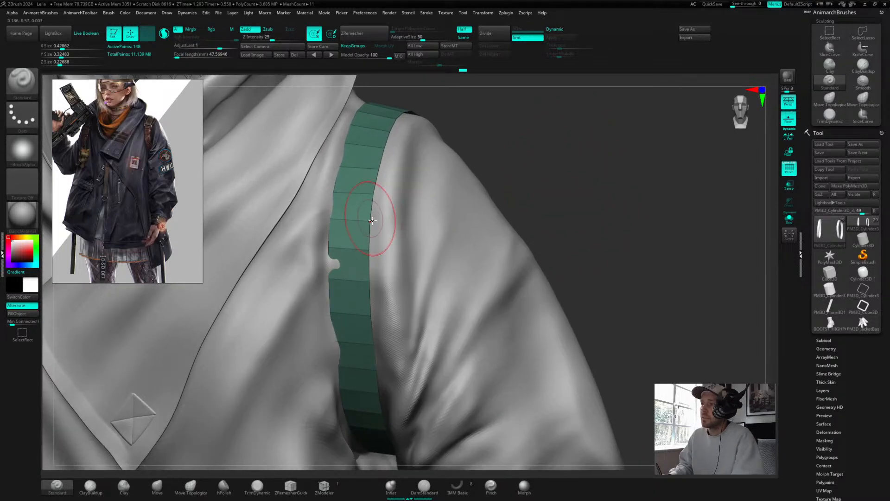
left_click_drag(580, 180, 565, 222, "alt")
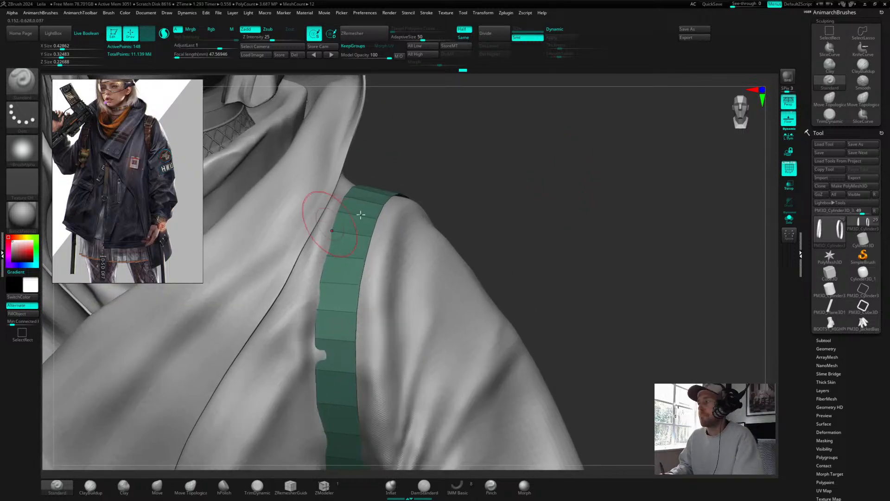
Step: Open the Subtool palette and switch to the ZModeler brush
left_click(827, 340)
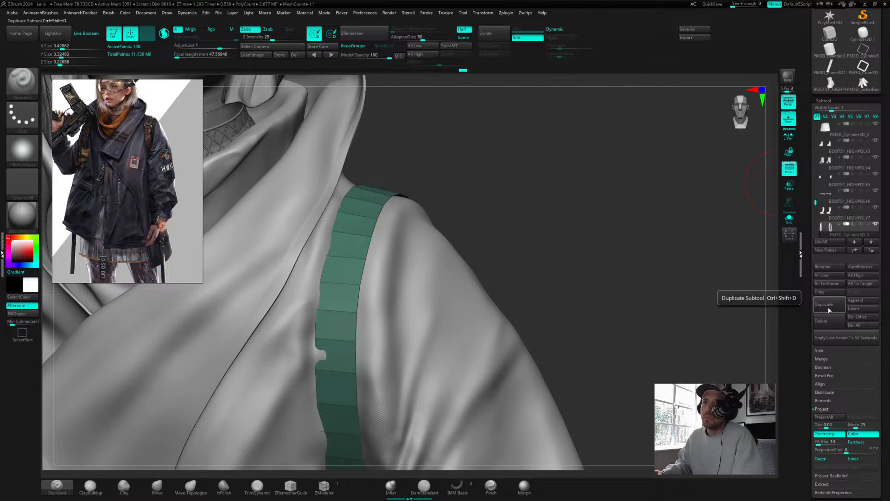
left_click_drag(508, 195, 544, 181)
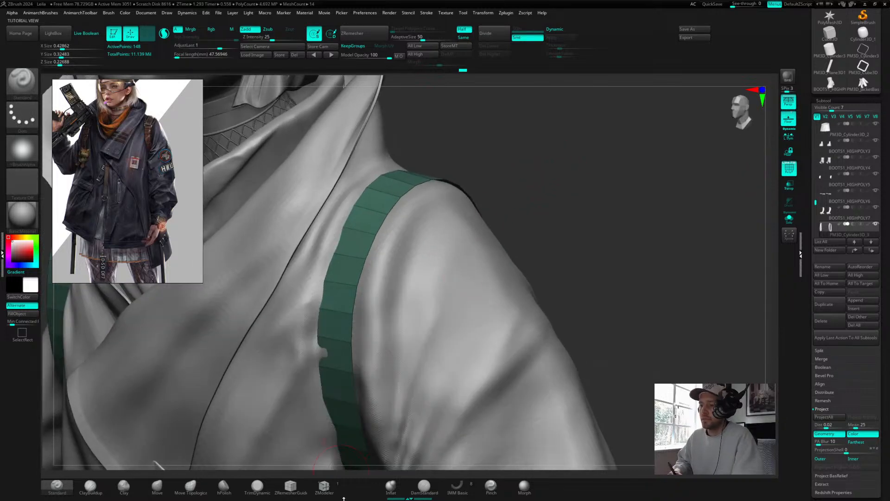
left_click(324, 486)
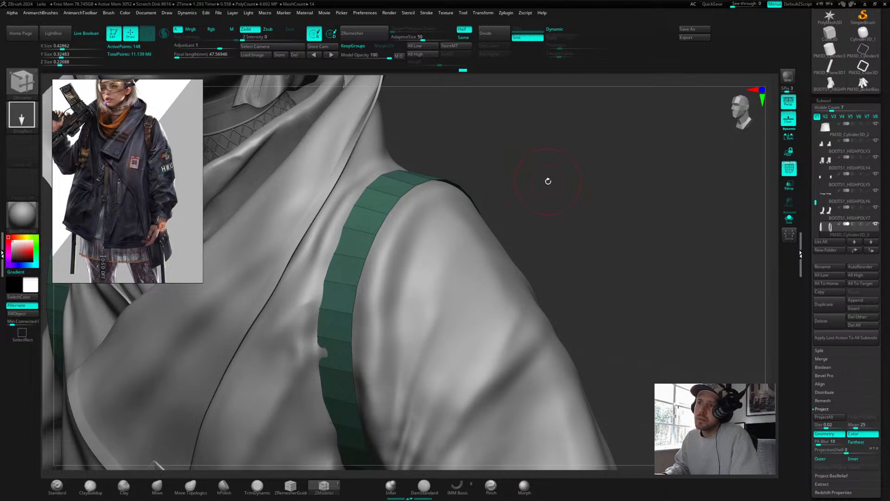
Step: Browse the ZModeler polygon, edge and point action menus over the shoulder strap
left_click_drag(548, 181, 397, 266)
key("space")
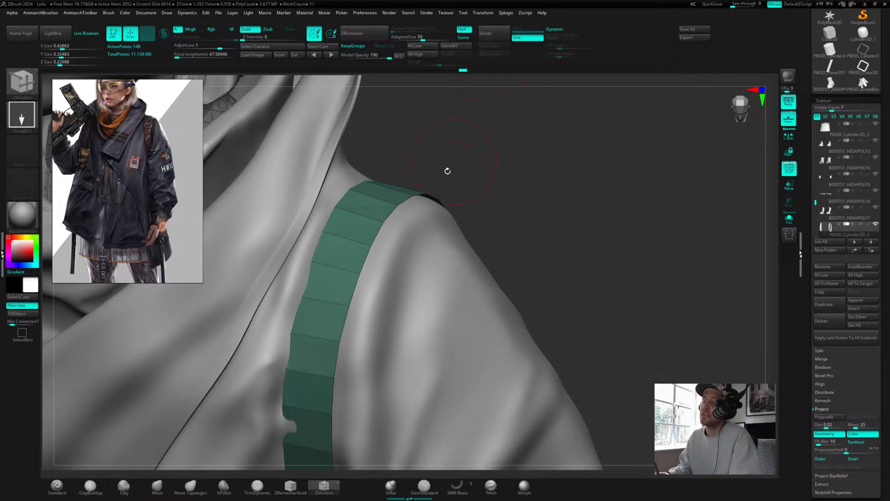
key("space")
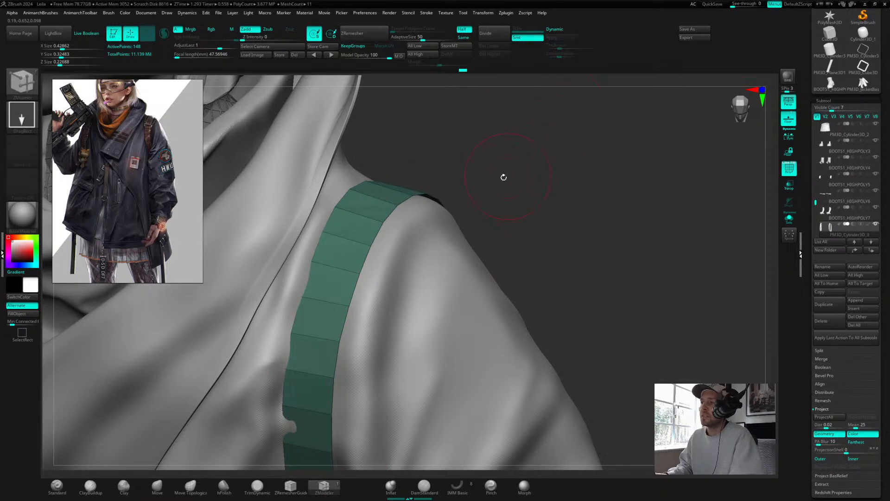
key("space")
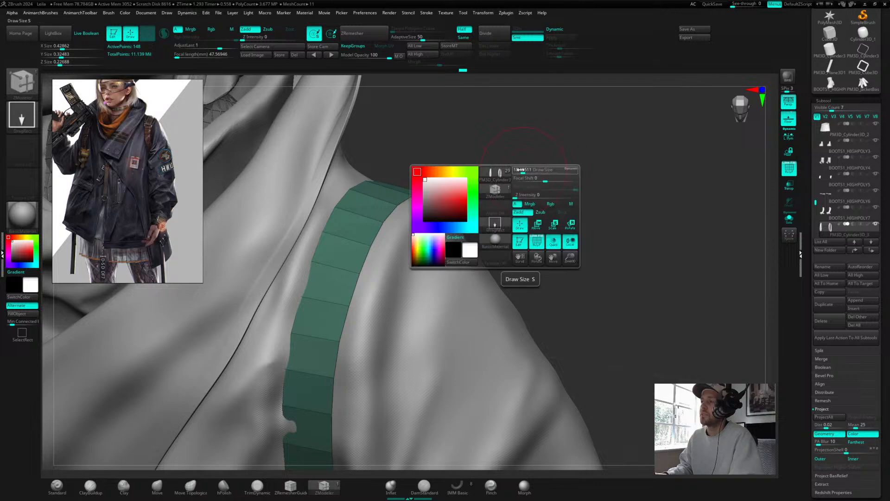
key("b")
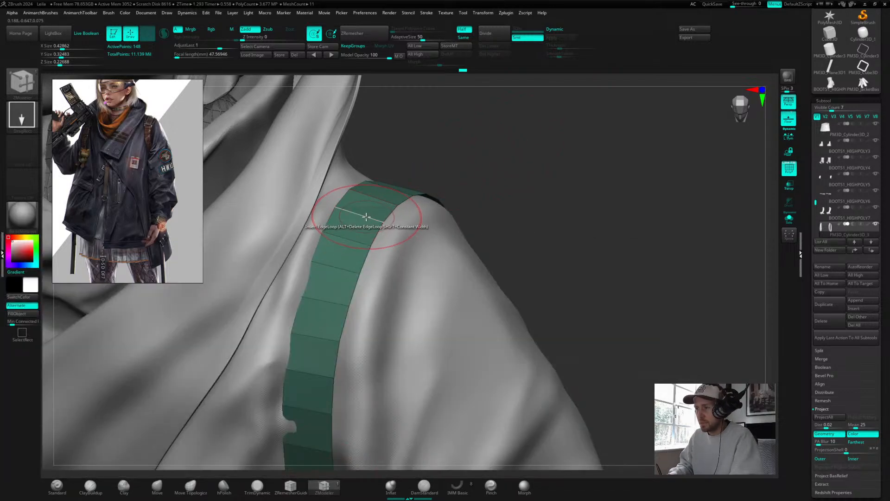
key("space")
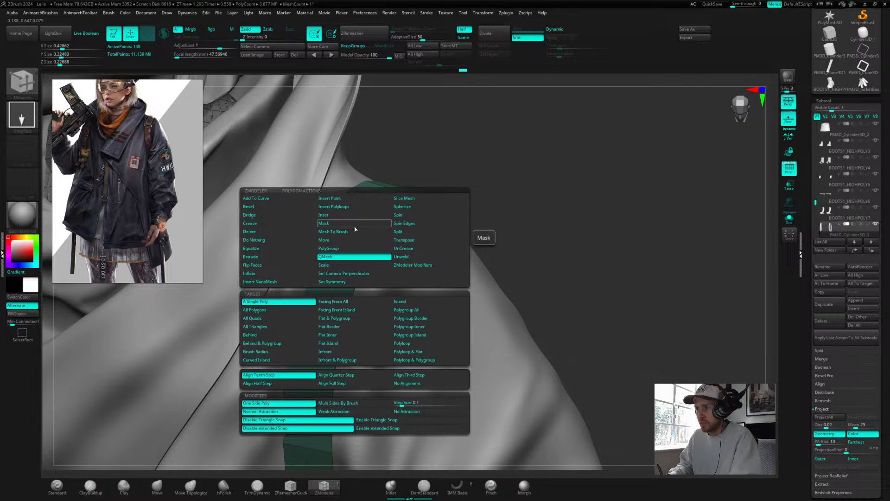
key("space")
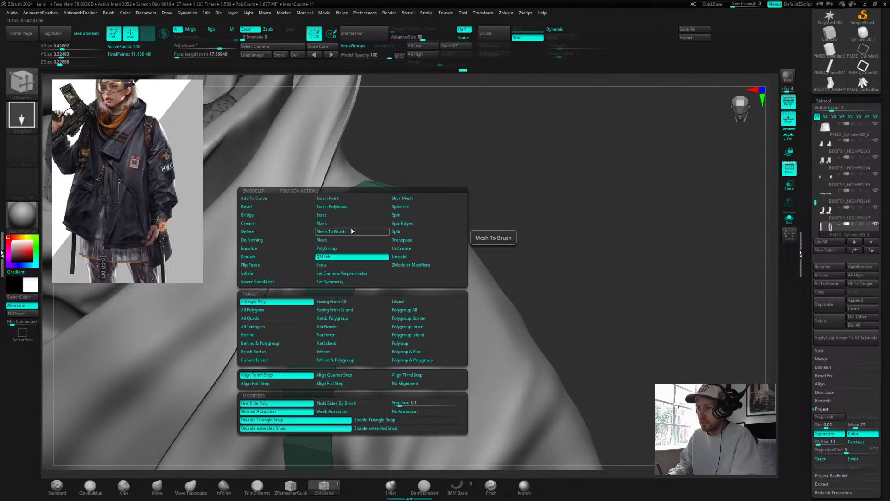
key("space")
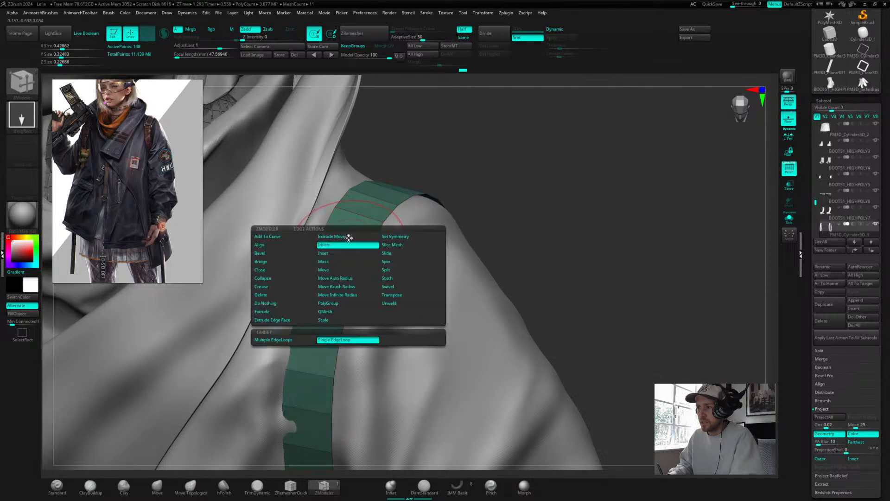
key("space")
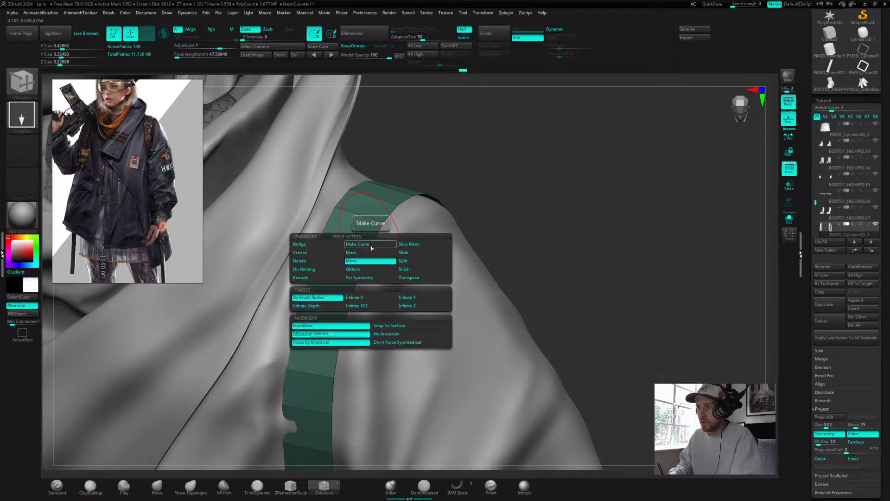
left_click_drag(547, 164, 494, 173)
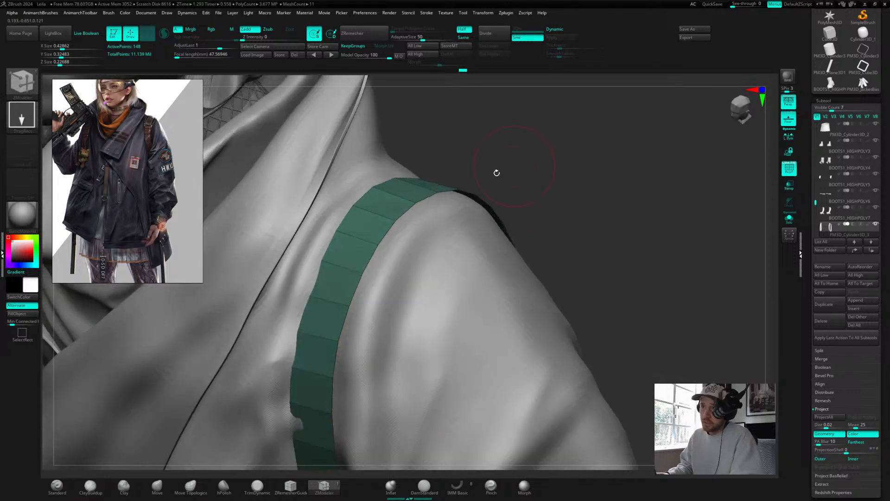
mouse_move(435, 175)
left_mouse_down()
mouse_move(511, 151)
mouse_move(514, 139)
left_mouse_up()
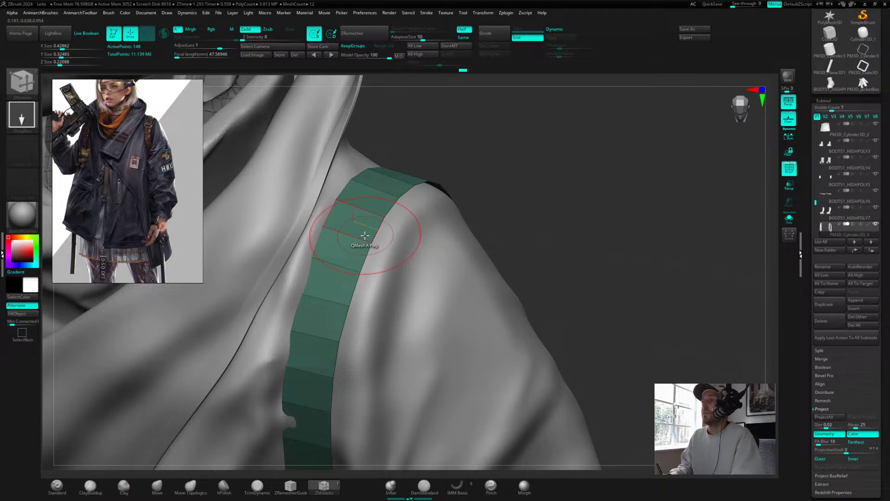
Step: Try extruding a single polygon on the strap with ZModeler's Extrude action, then undo it
key("space")
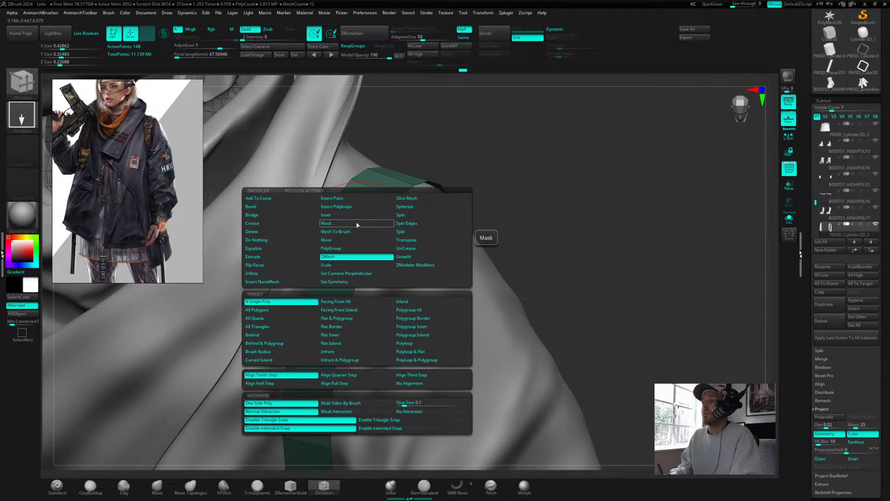
key("space")
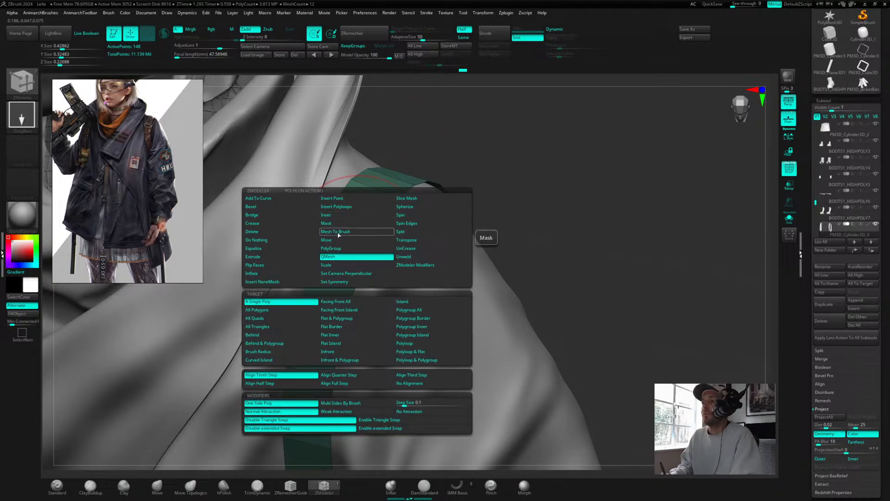
left_click(260, 257)
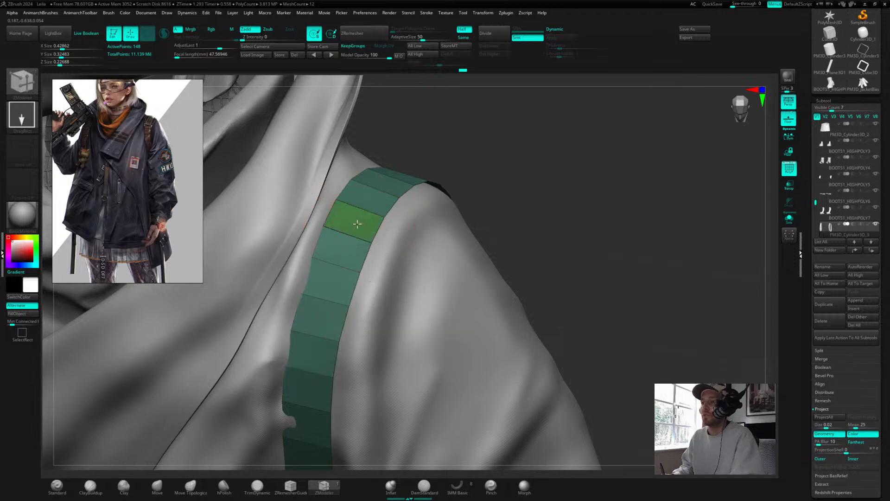
left_click_drag(357, 224, 361, 211)
key("ctrl+z")
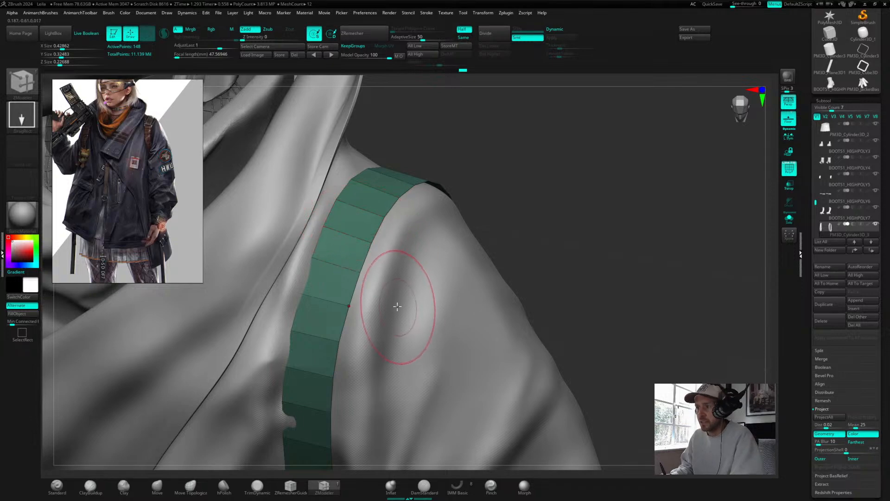
Step: Delete a section of strap polygons below the shoulder using ZModeler's Delete polygon action
key("space")
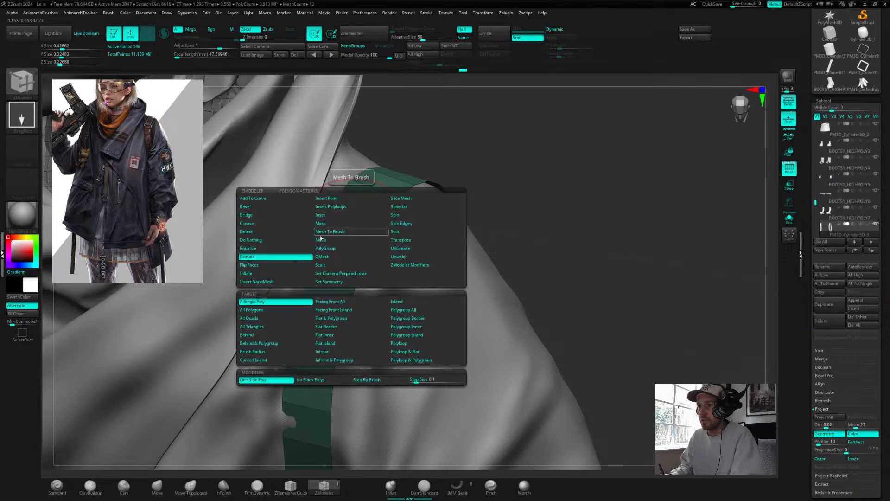
left_click(260, 232)
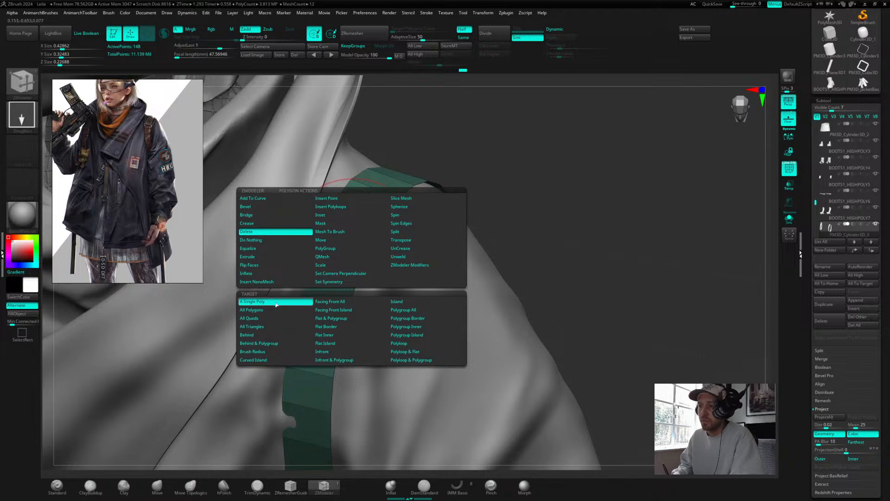
left_click(342, 247)
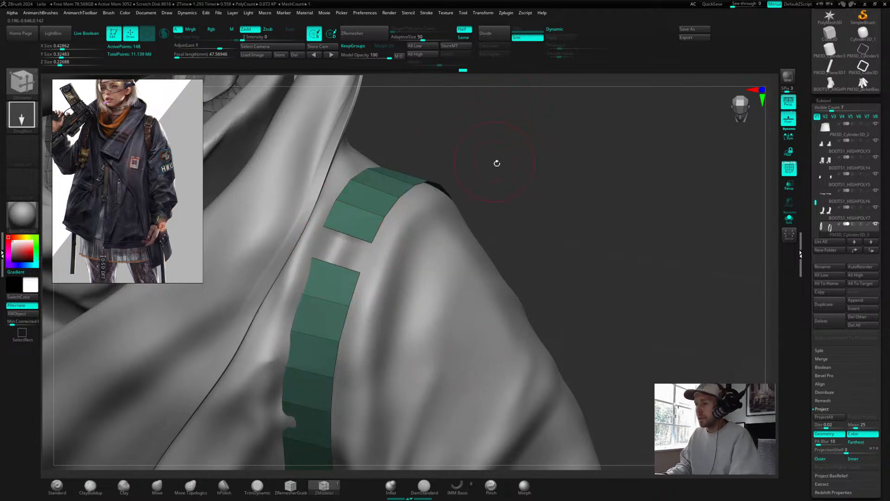
Step: Orbit around the shoulder to check the opening cut into the strap
left_click_drag(514, 164, 544, 117)
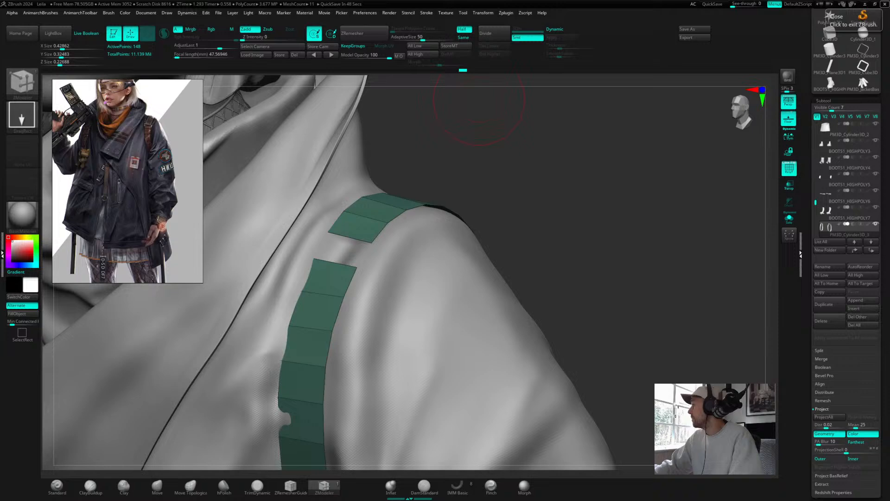
mouse_move(524, 174)
left_mouse_down()
mouse_move(530, 192)
mouse_move(540, 178)
left_mouse_up()
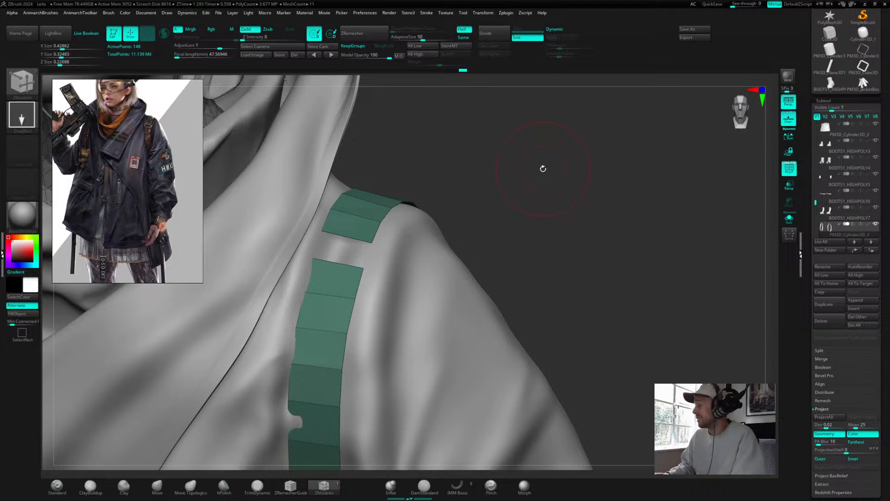
left_click_drag(512, 173, 471, 201)
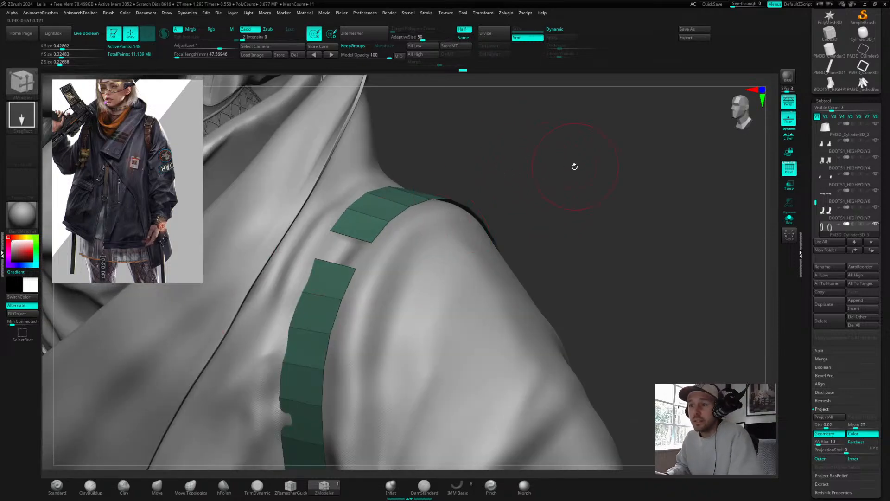
left_click_drag(576, 163, 597, 176)
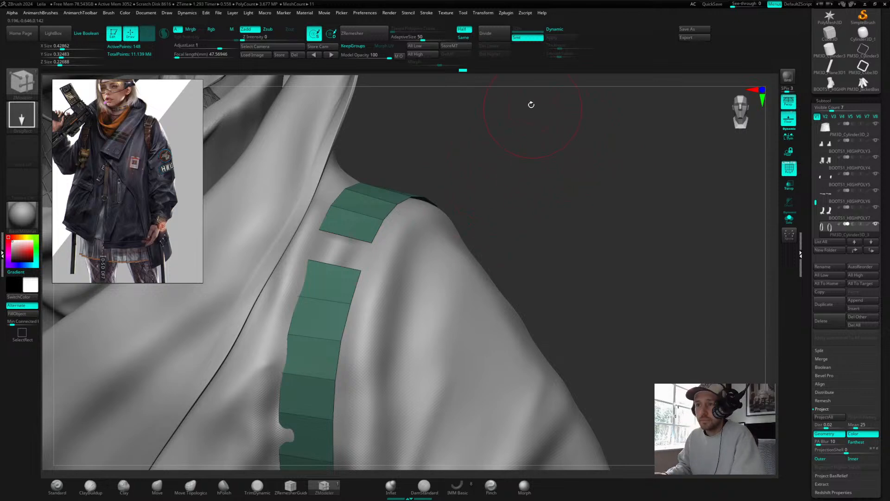
Step: Preview the strap with dynamic subdivision toggled on and off while orbiting around the shoulder
mouse_move(863, 33)
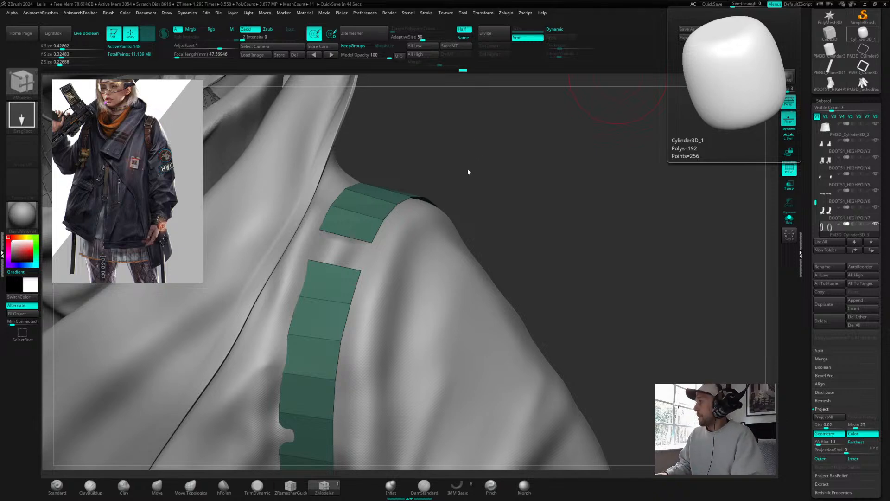
left_click_drag(487, 161, 524, 168)
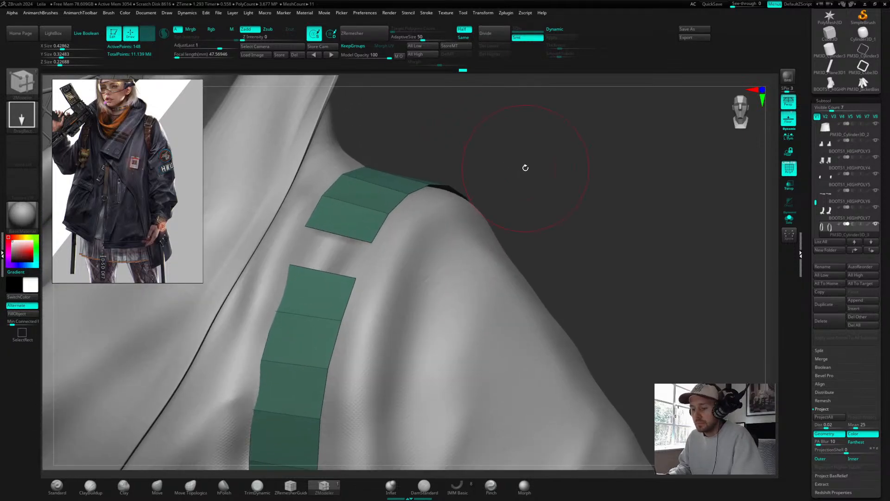
key("d")
left_click(448, 155)
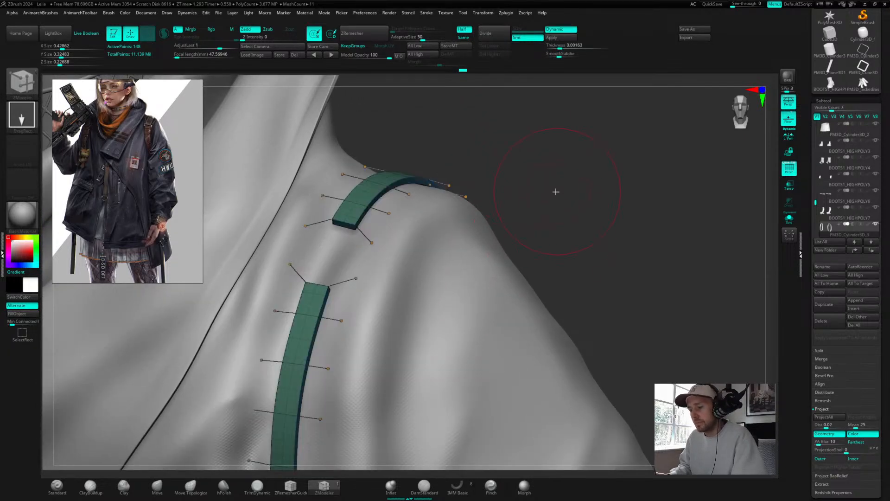
key("shift+d")
left_click_drag(553, 169, 465, 165)
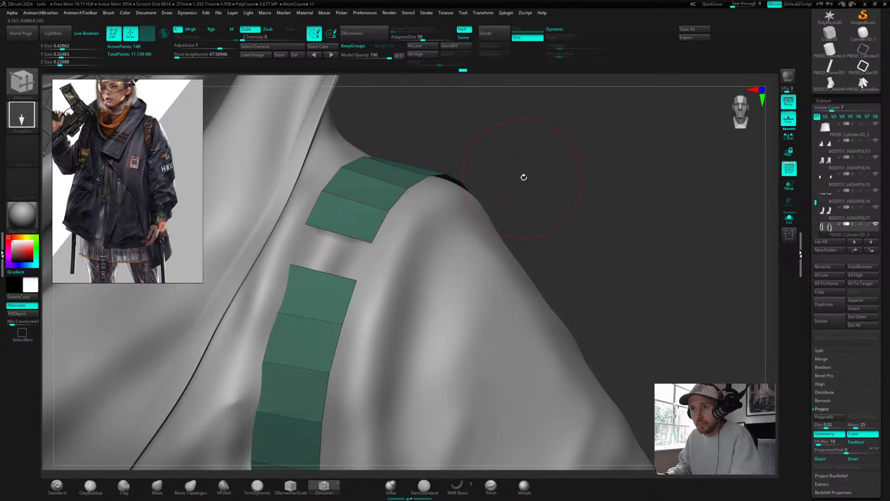
left_click_drag(523, 177, 534, 193)
Step: Insert edge loops across the upper strap section with ZModeler's Insert edge action
key("space")
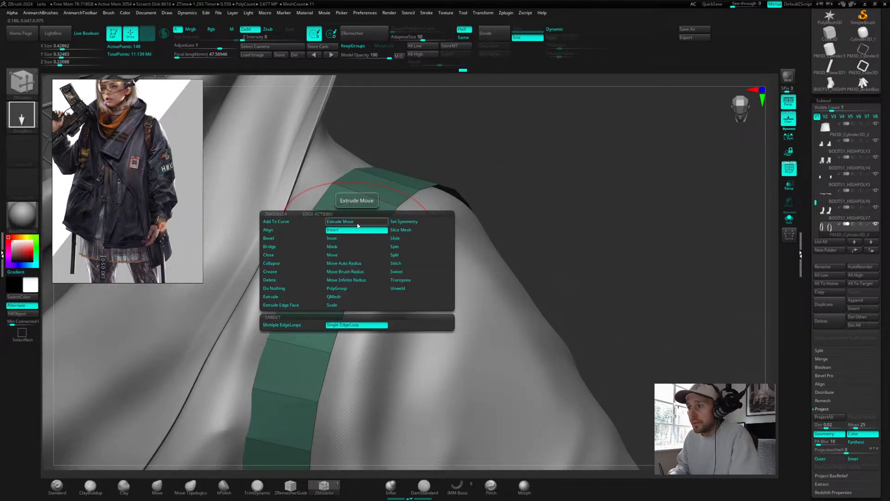
left_click(337, 216)
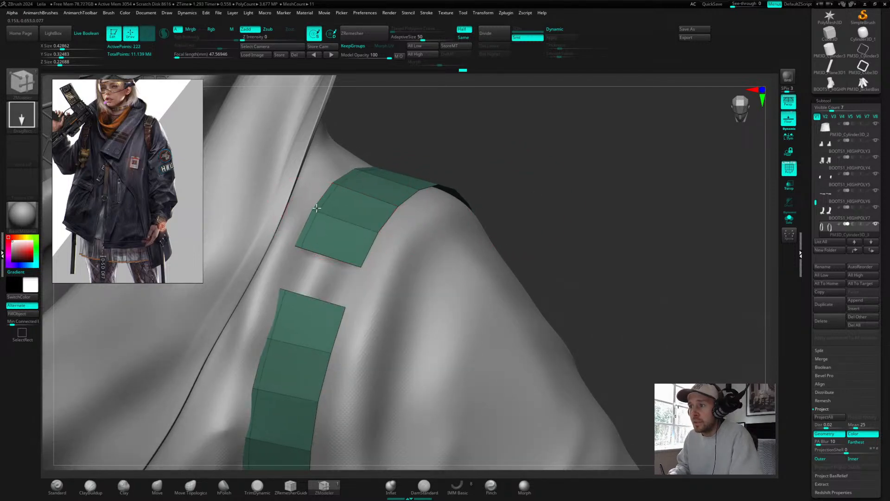
left_click(360, 234)
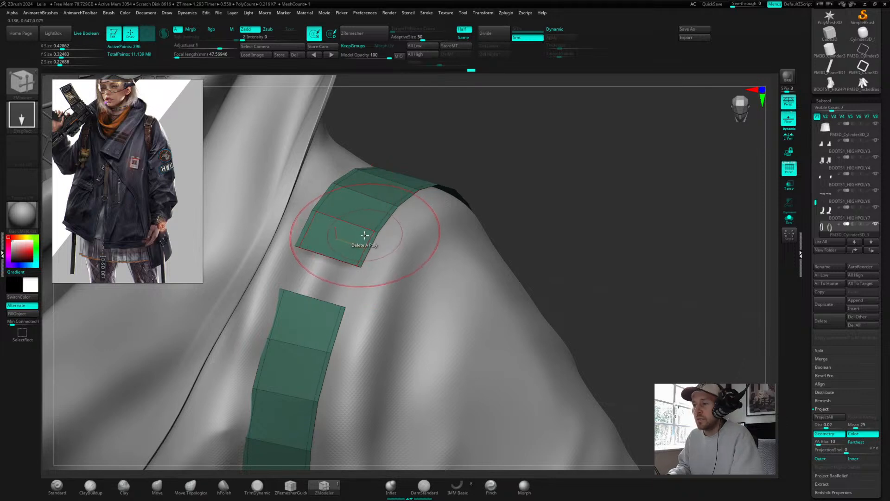
Step: Check the strap again with dynamic subdivision toggled on, orbiting the shoulder, then off
key("d")
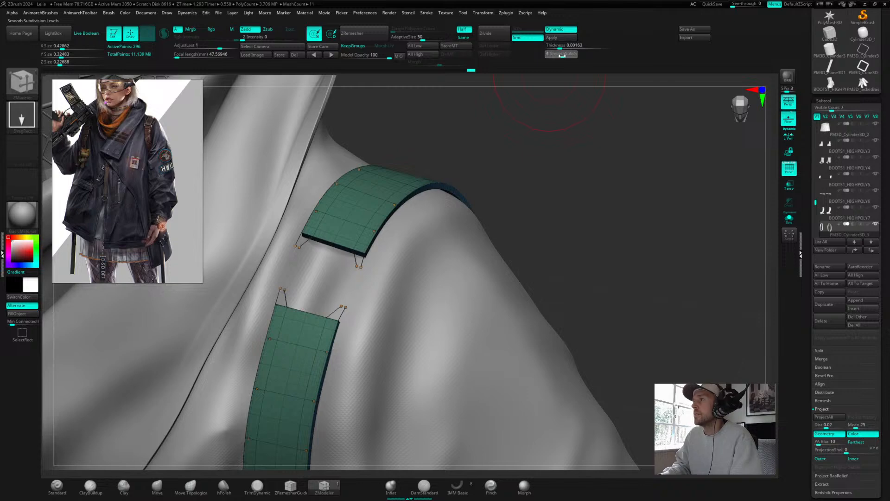
left_click_drag(528, 171, 555, 173)
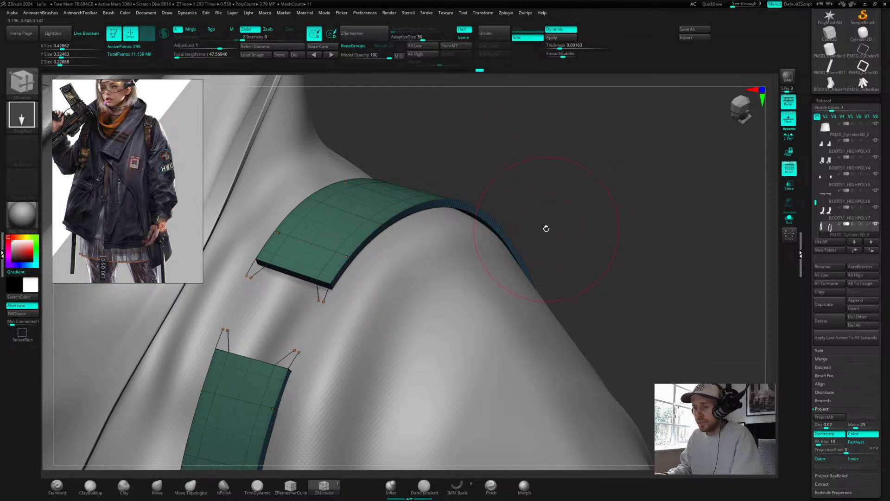
key("shift+d")
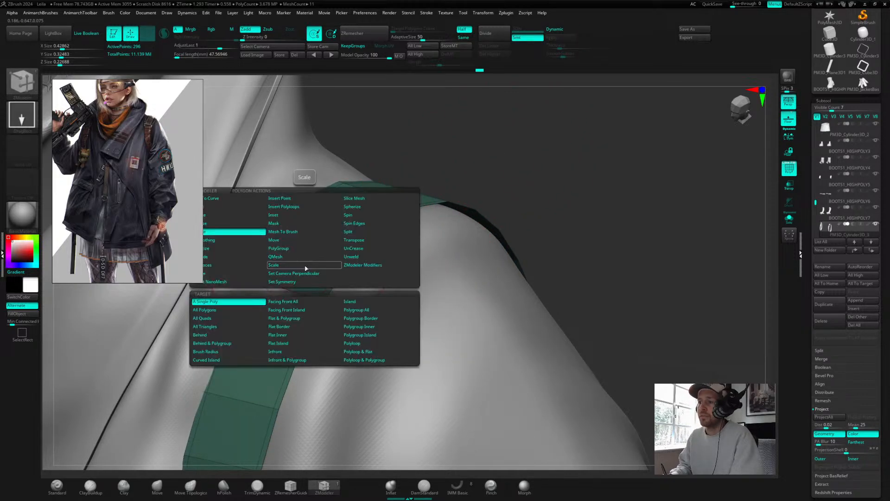
Step: Extrude the whole strap polygroup with ZModeler's Extrude action set to the Polygroup All target
key("space")
key("space")
key("space")
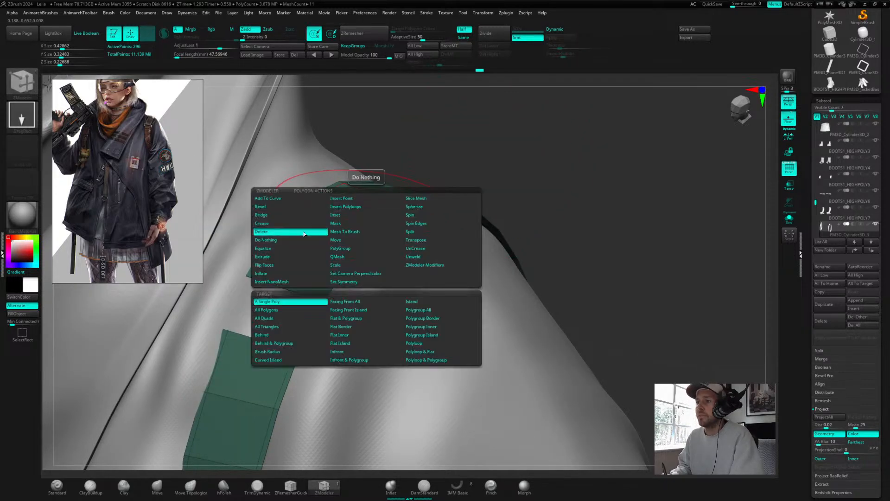
left_click(284, 257)
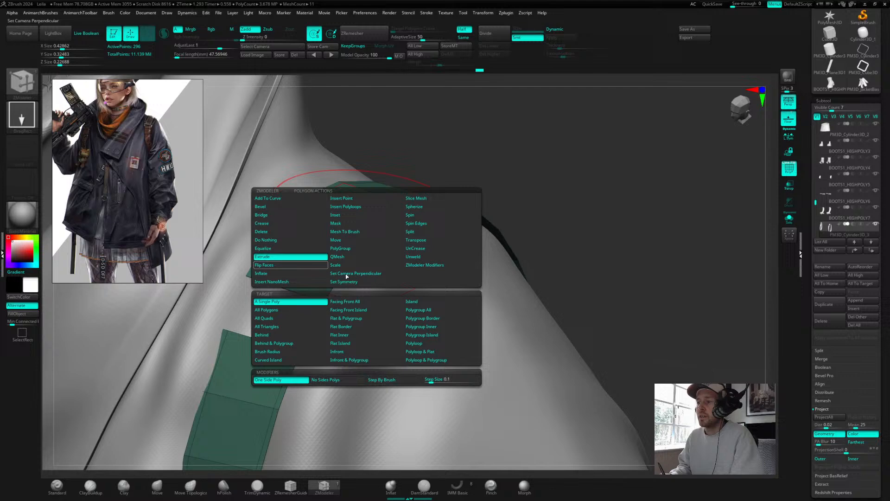
left_click(433, 309)
left_click_drag(553, 190, 556, 224, "alt")
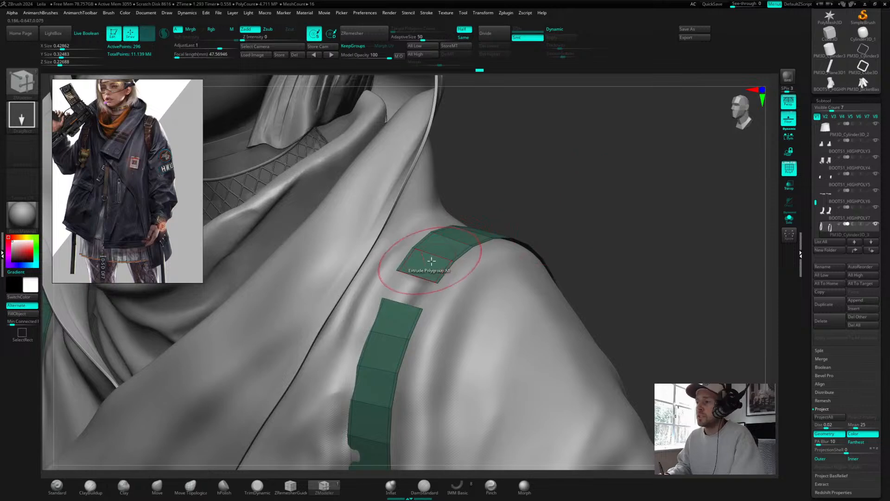
left_click_drag(429, 262, 421, 256)
mouse_move(600, 183)
left_mouse_down()
mouse_move(564, 183)
mouse_move(616, 176)
left_mouse_up()
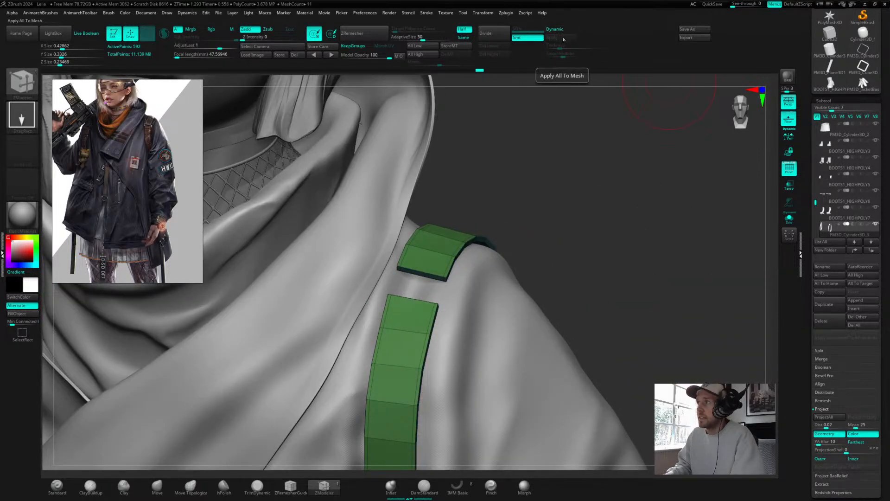
Step: Enable dynamic subdivision with thickness on the strap and view it from several angles
left_click_drag(556, 181, 603, 172)
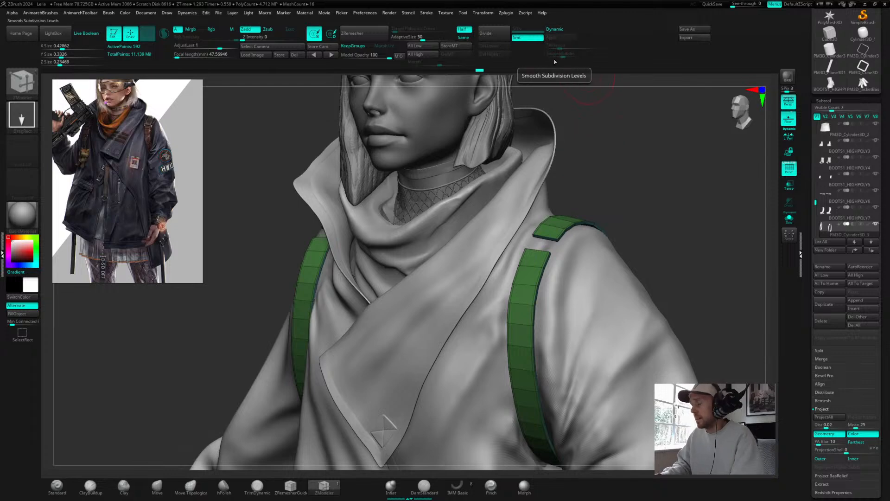
left_click_drag(605, 193, 721, 151, "alt")
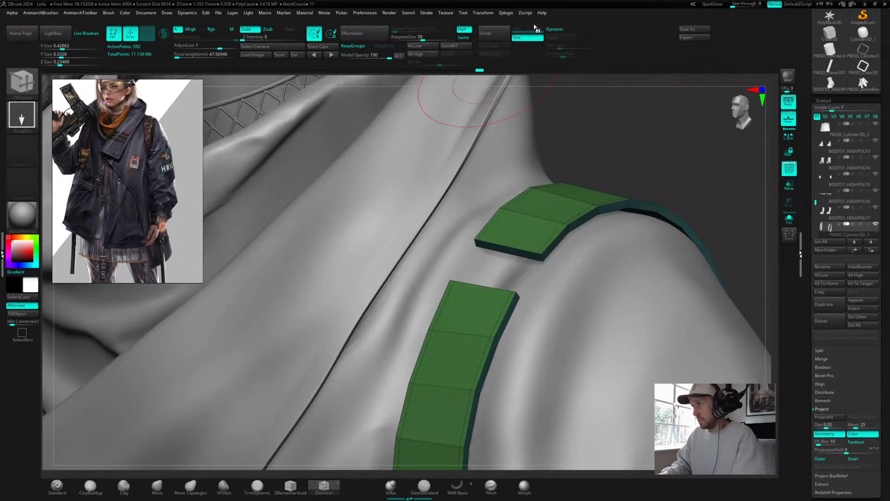
left_click(555, 29)
left_click_drag(646, 161, 576, 164)
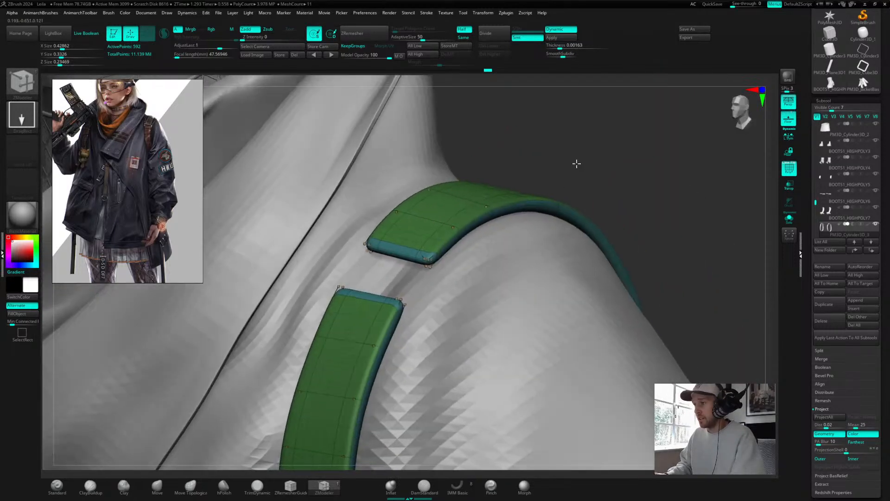
left_click(555, 46)
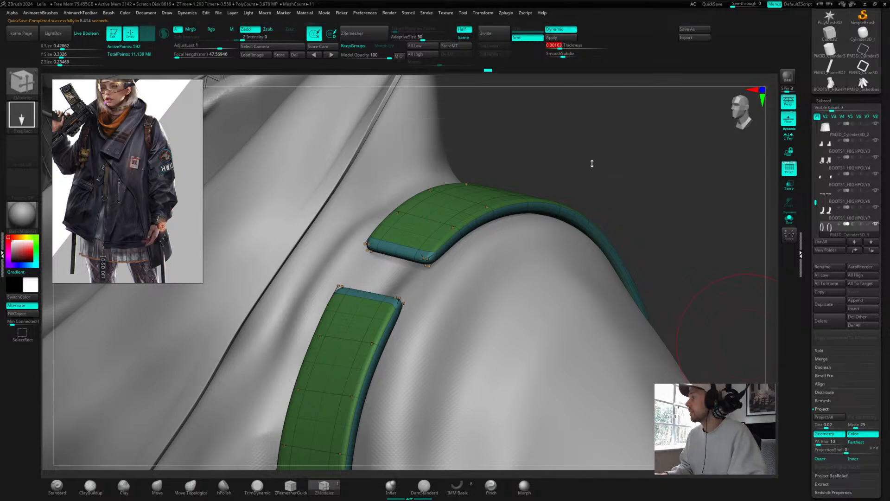
Step: Undo the strap extrusion
mouse_move(580, 160)
left_mouse_down()
mouse_move(594, 165)
mouse_move(567, 163)
mouse_move(587, 167)
left_mouse_up()
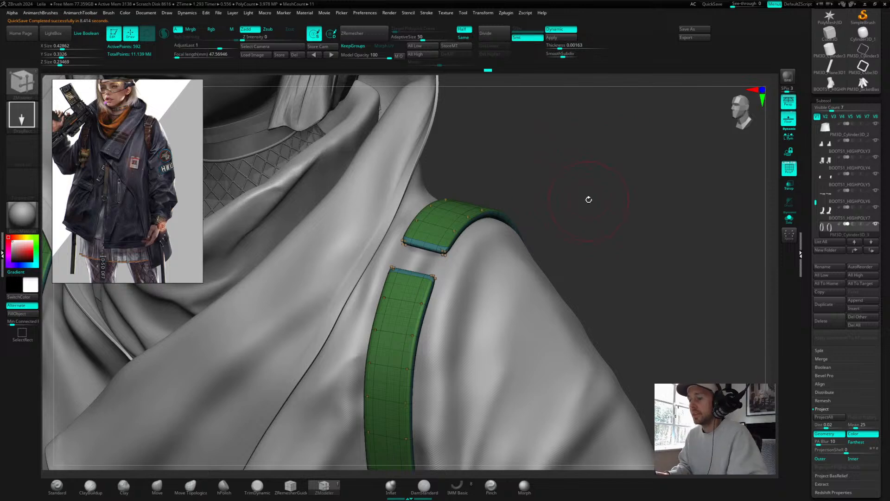
mouse_move(576, 199)
left_mouse_down()
mouse_move(576, 185)
mouse_move(585, 194)
left_mouse_up()
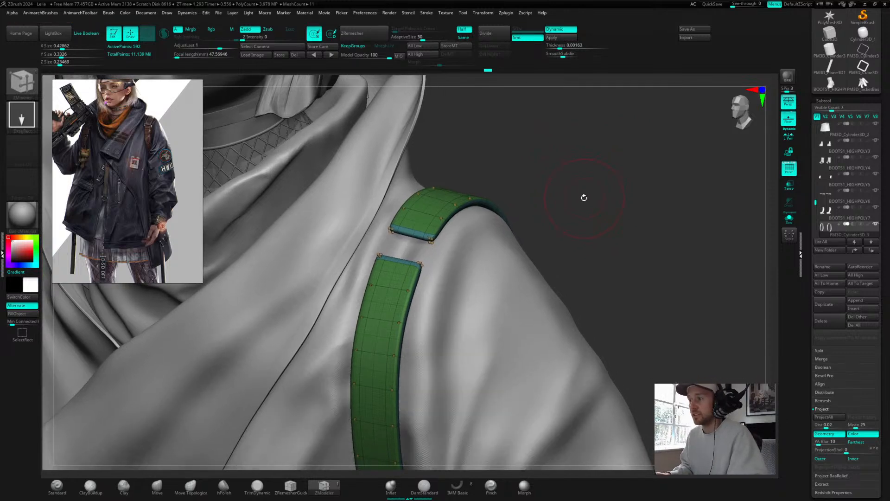
key("shift")
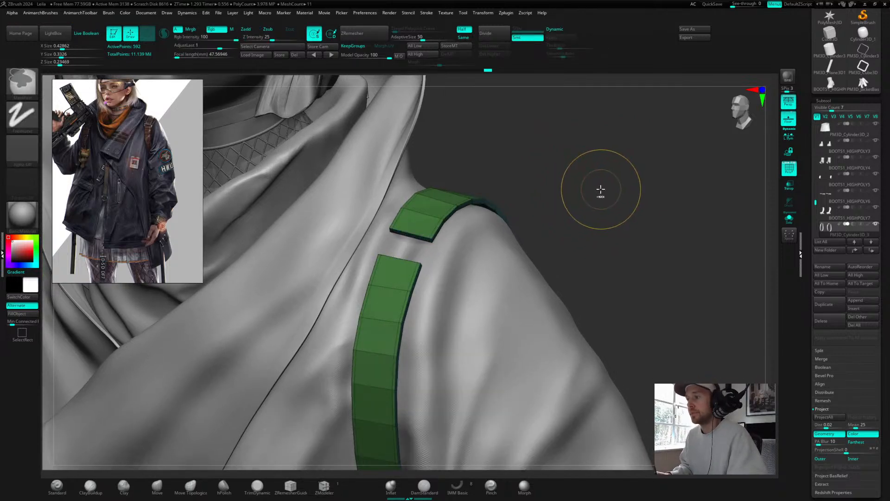
key("ctrl+z")
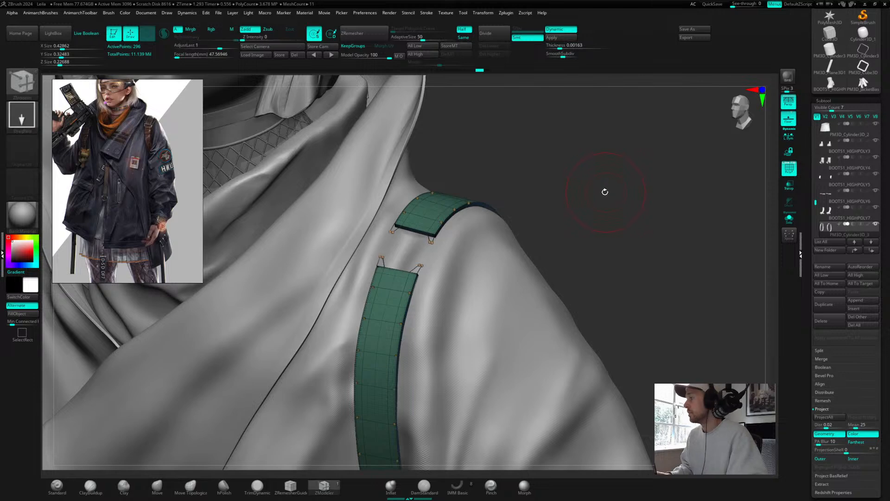
Step: Turn off dynamic subdivision and nudge the strap's edges with the Move brush to sit on the jacket
key("shift+d")
mouse_move(600, 188)
left_mouse_down("alt")
mouse_move(635, 189)
mouse_move(570, 143)
mouse_move(602, 169)
left_mouse_up("alt")
left_click(157, 486)
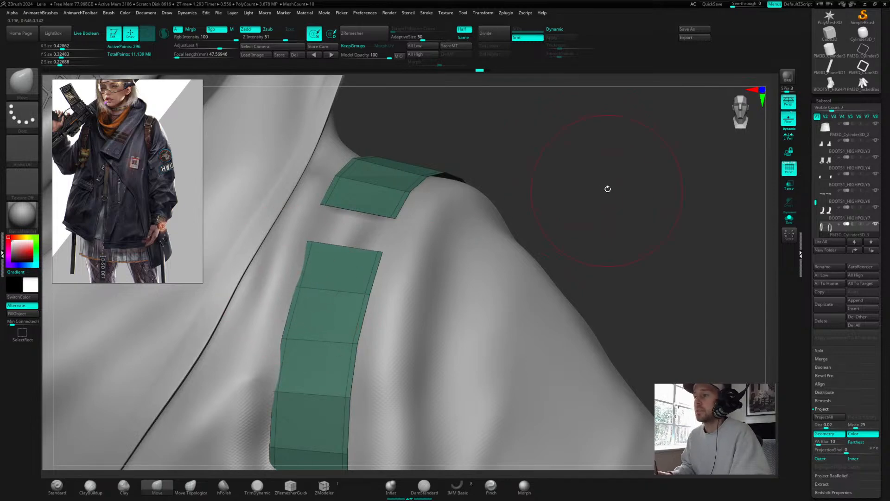
mouse_move(606, 188)
left_mouse_down()
mouse_move(583, 199)
mouse_move(619, 169)
left_mouse_up()
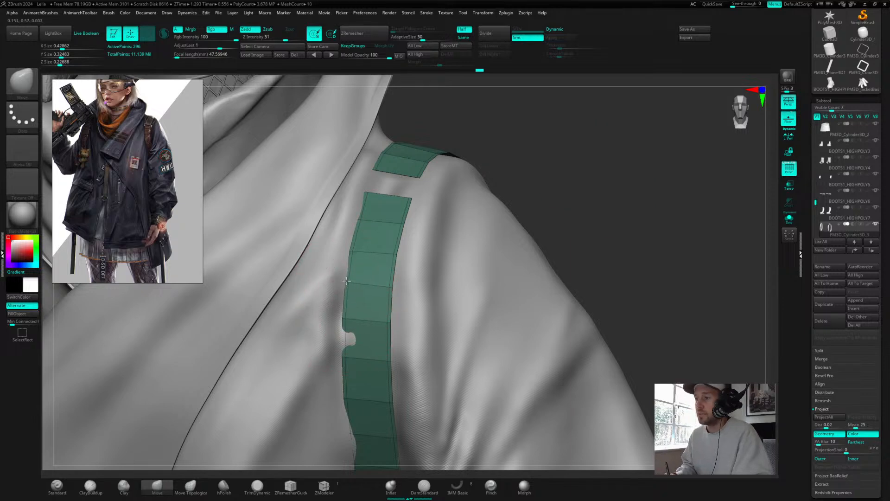
left_click_drag(568, 193, 586, 196)
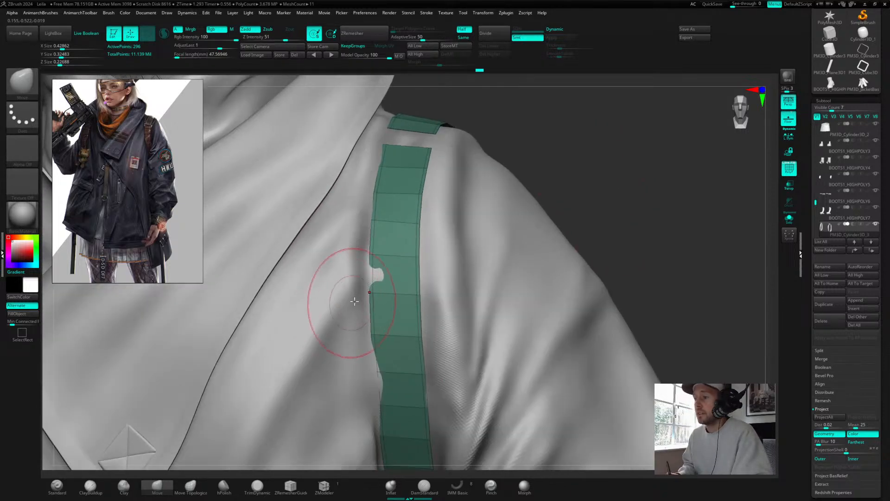
left_click_drag(368, 292, 371, 288)
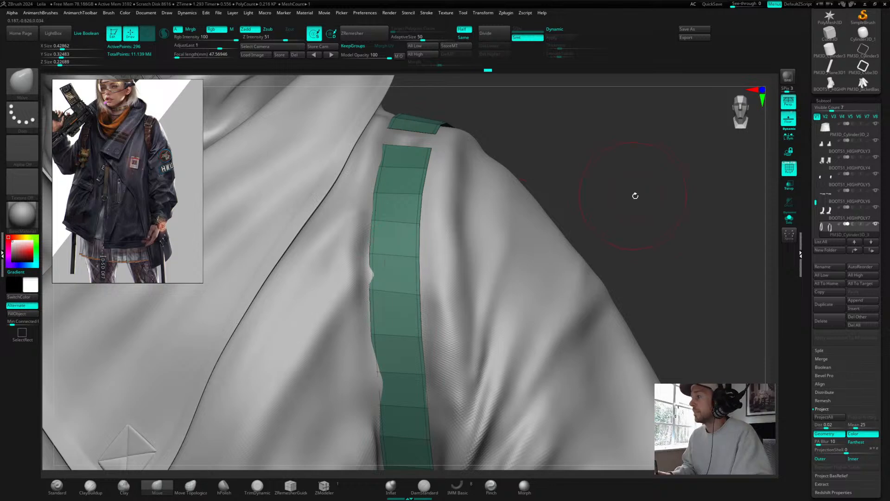
left_click_drag(633, 193, 642, 157)
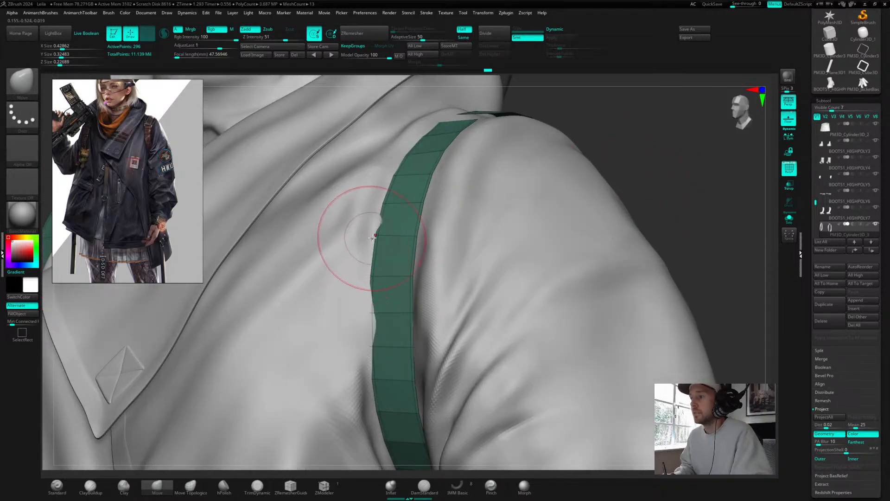
left_click_drag(372, 239, 370, 236)
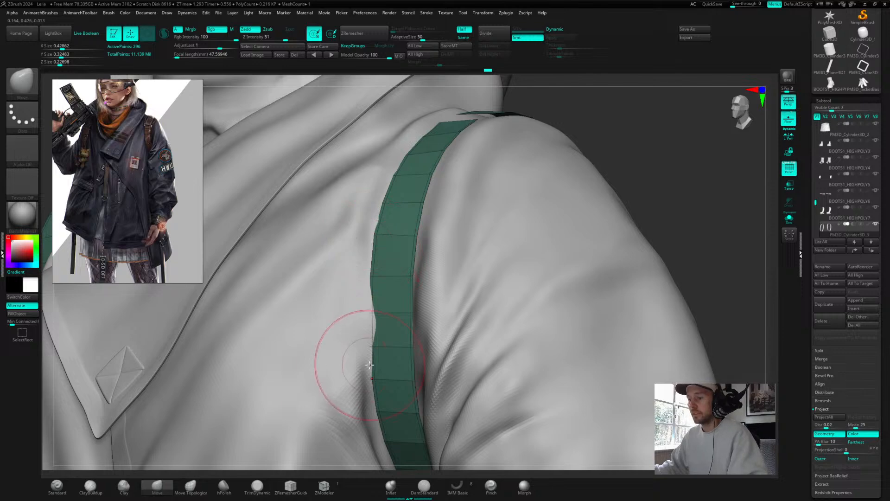
Step: Switch to EveryWear and move the reference image over the 2D Pattern Window
key("super")
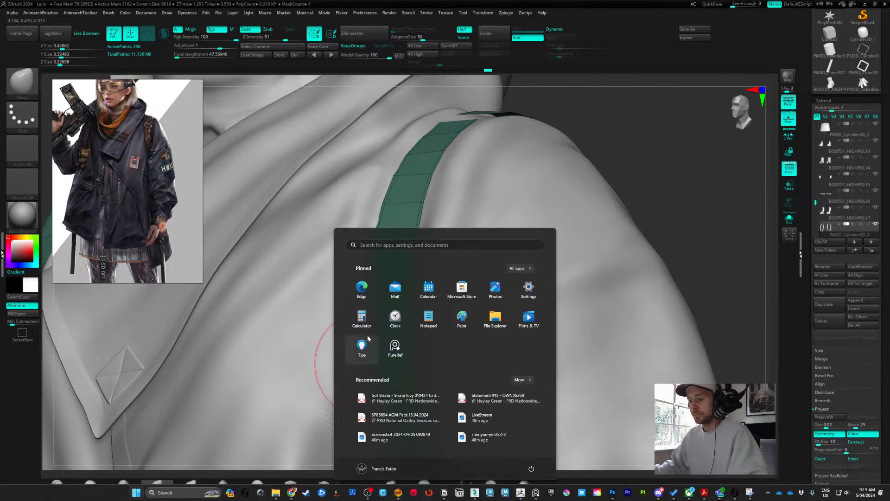
left_click(398, 493)
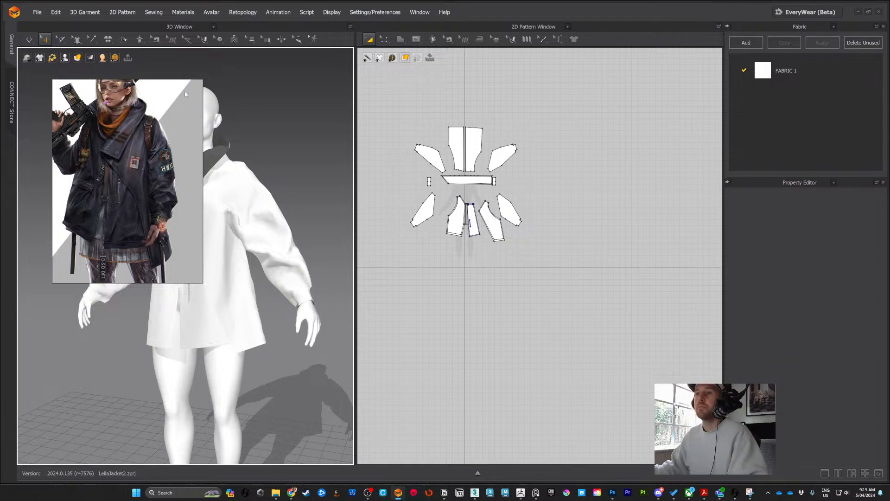
left_click_drag(185, 94, 702, 64)
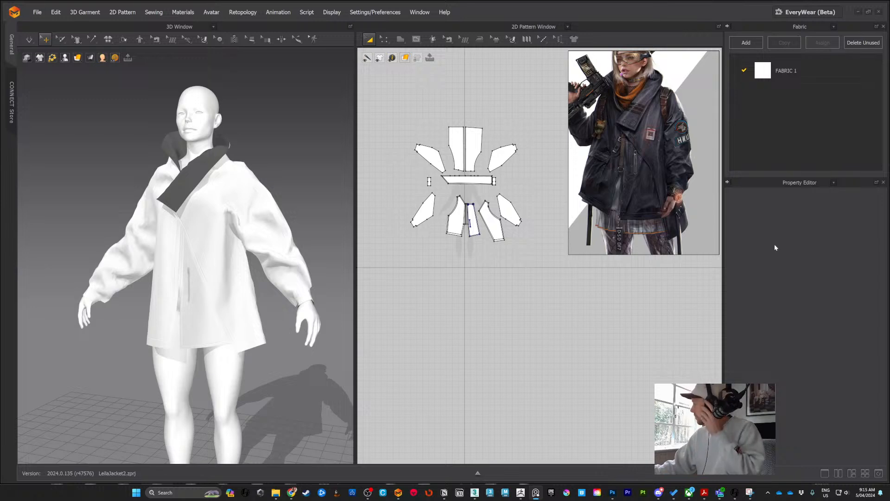
Step: Zoom into the jacket's 2D patterns and shrink the reference image beside them
left_click(289, 166)
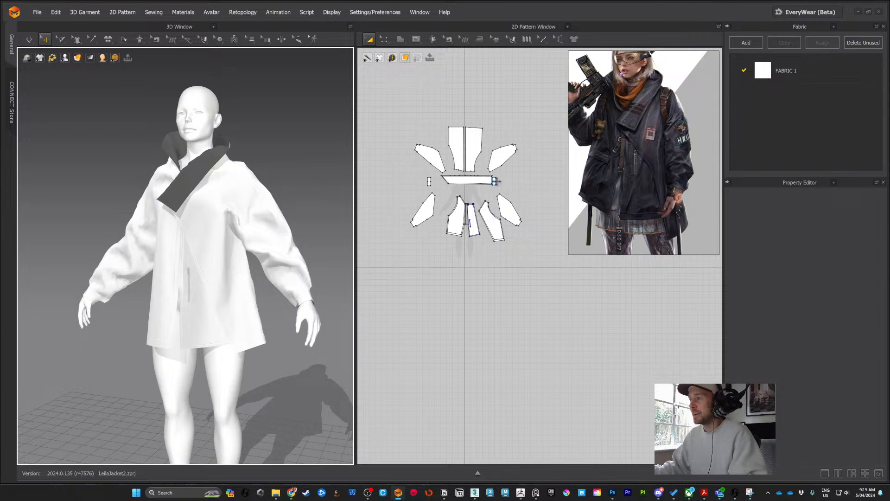
scroll(495, 181, "up", 4)
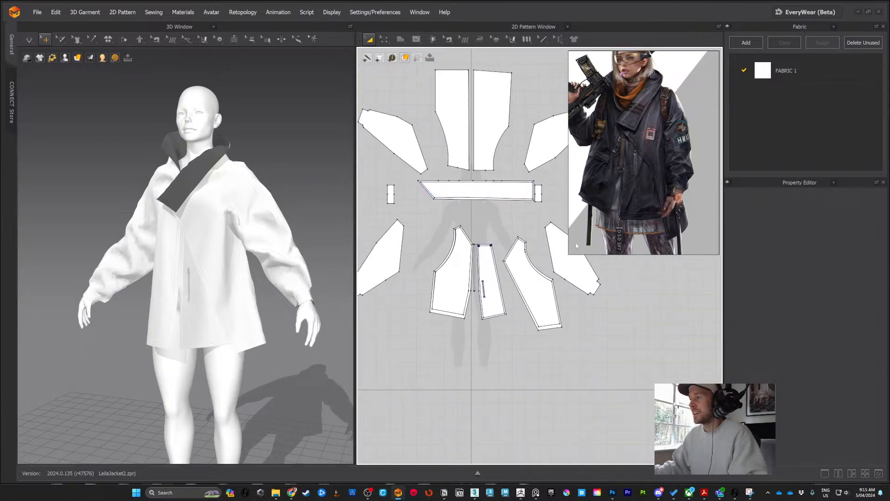
scroll(646, 150, "down", 2)
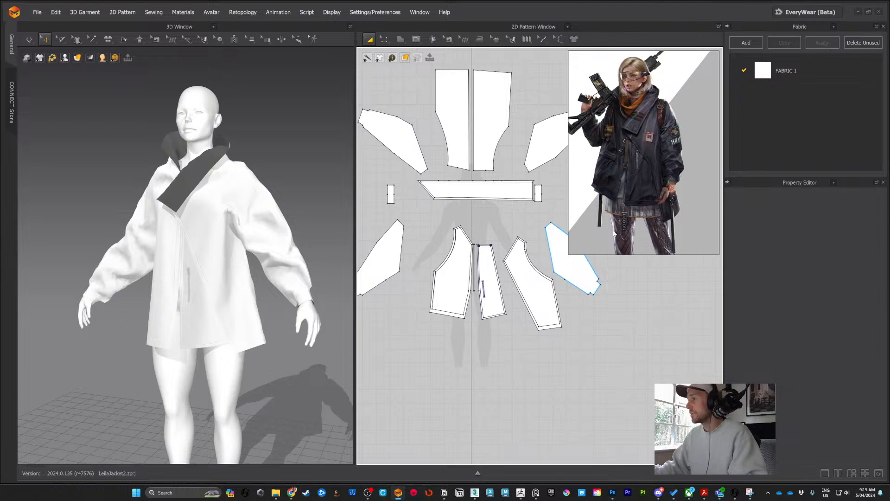
left_click_drag(568, 254, 615, 232)
scroll(652, 142, "down", 1)
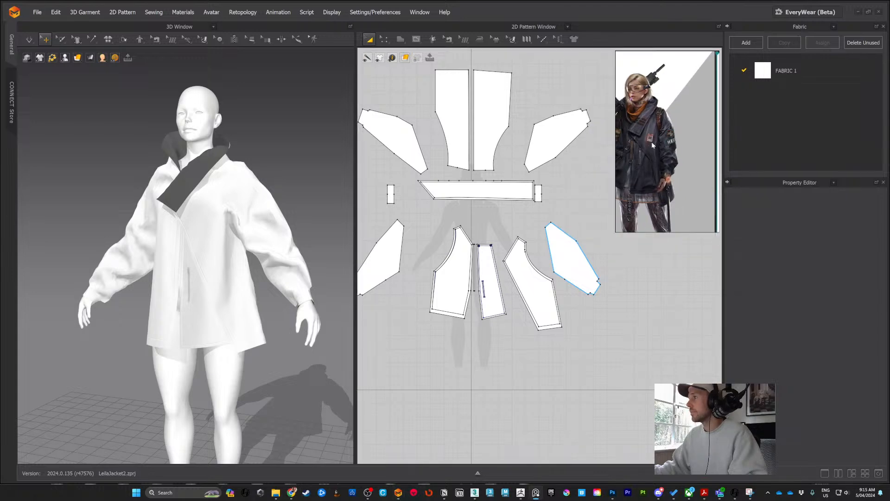
Step: Reposition the reference image and examine the jacket's 2D patterns and 3D garment from several angles
middle_click_drag(652, 142, 680, 124)
scroll(672, 163, "down", 1)
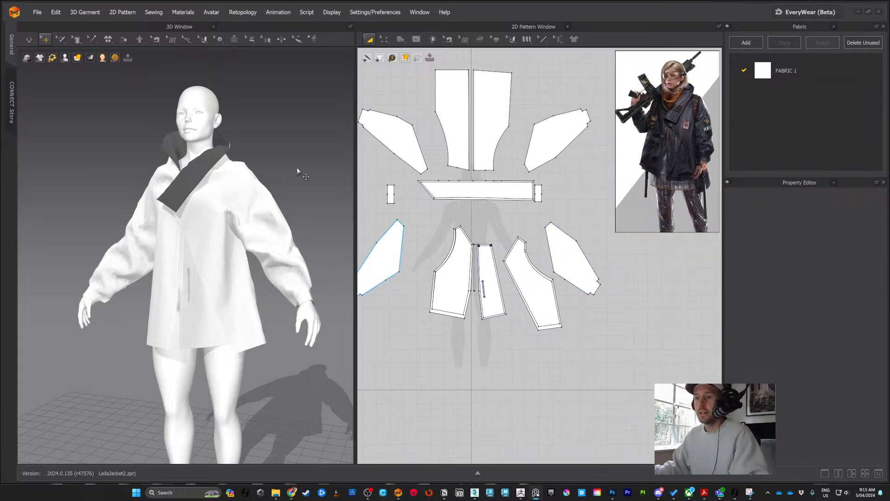
right_click_drag(297, 171, 303, 180)
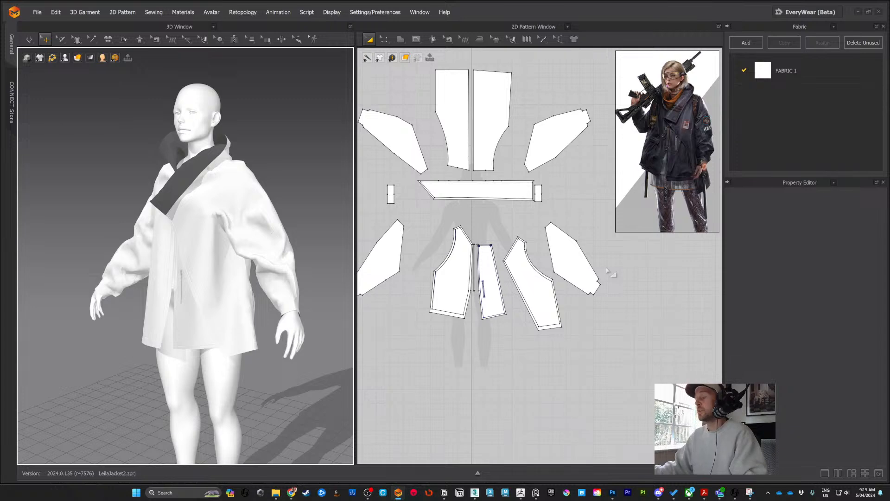
left_click(568, 248)
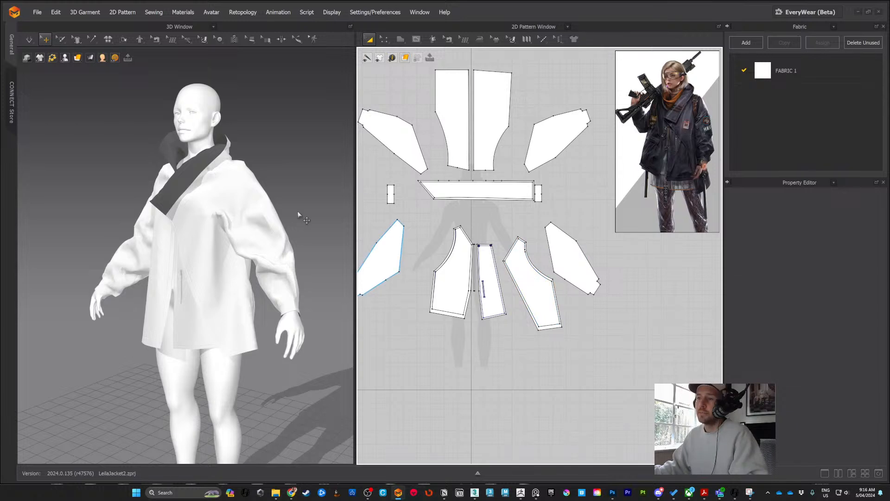
middle_click_drag(299, 216, 290, 190)
right_click_drag(291, 190, 259, 160)
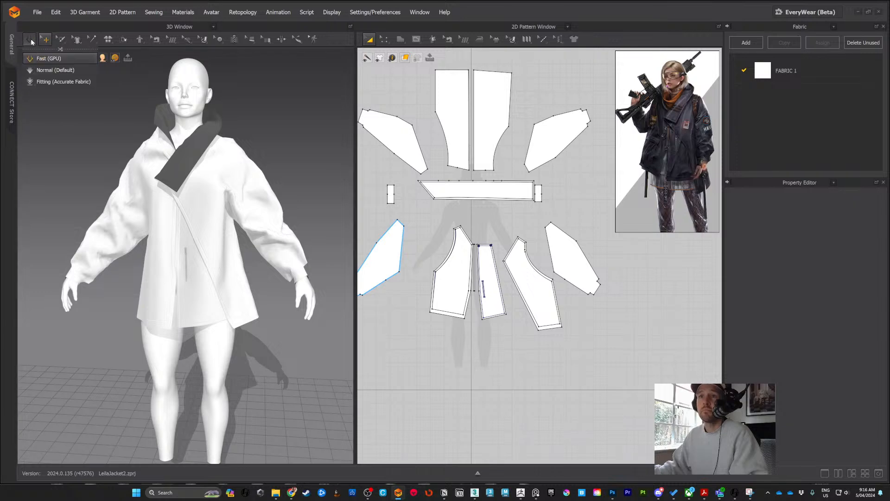
Step: Start the Fast (GPU) simulation and select the jacket's front panel and collar pattern pieces
left_click(29, 40)
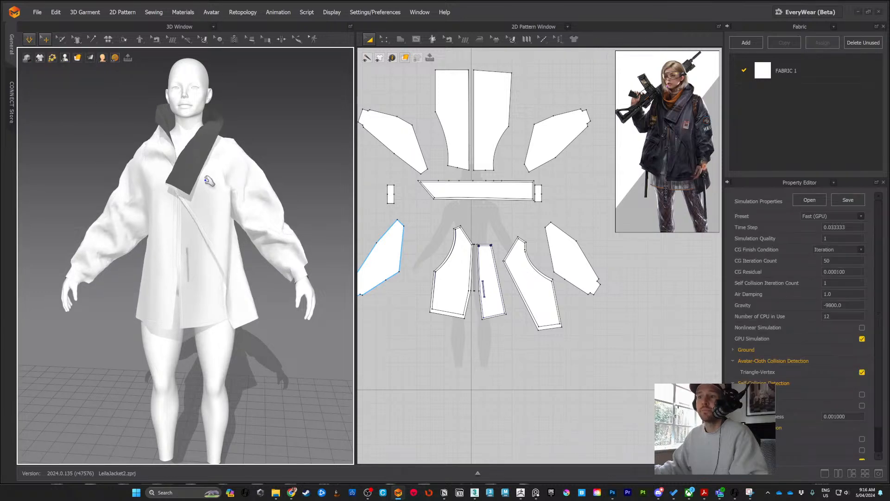
mouse_move(282, 159)
right_mouse_down()
mouse_move(297, 151)
mouse_move(278, 145)
mouse_move(273, 158)
right_mouse_up()
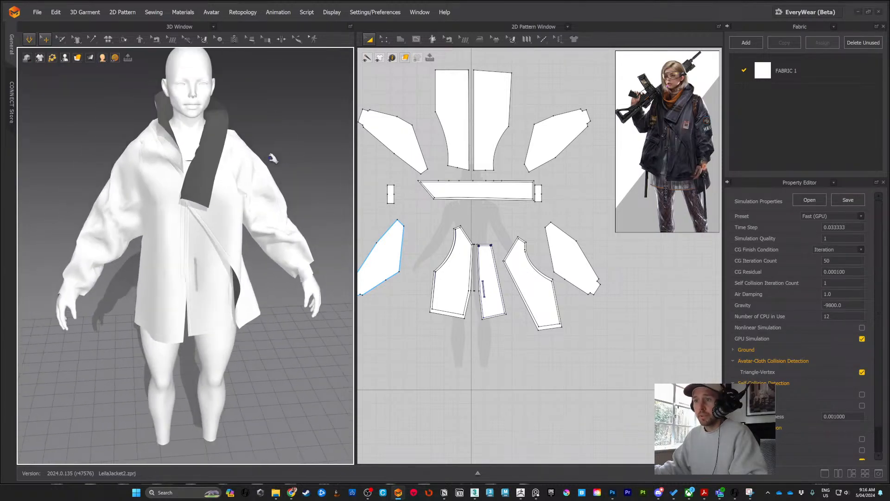
left_click_drag(192, 197, 283, 180)
left_click(213, 185)
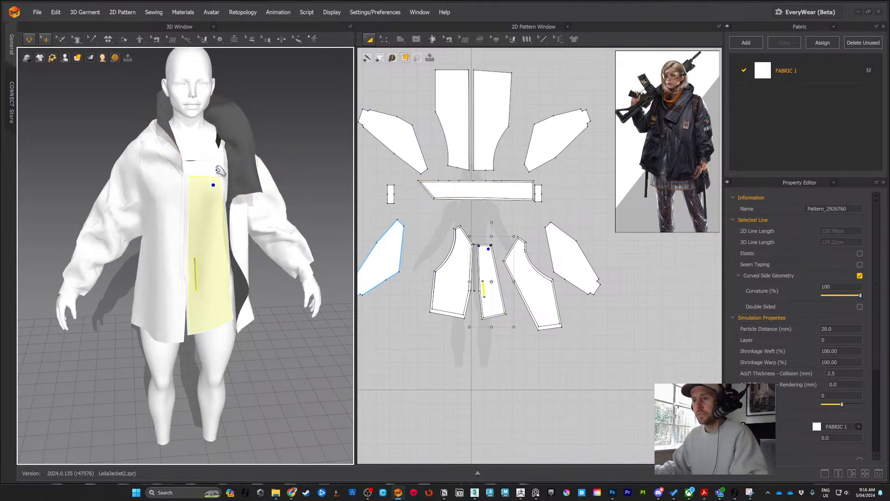
left_click(227, 189)
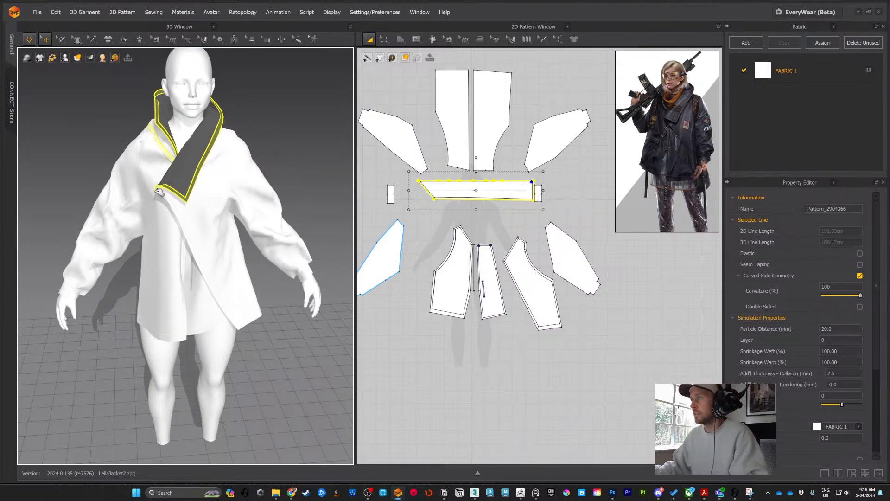
scroll(687, 113, "up", 3)
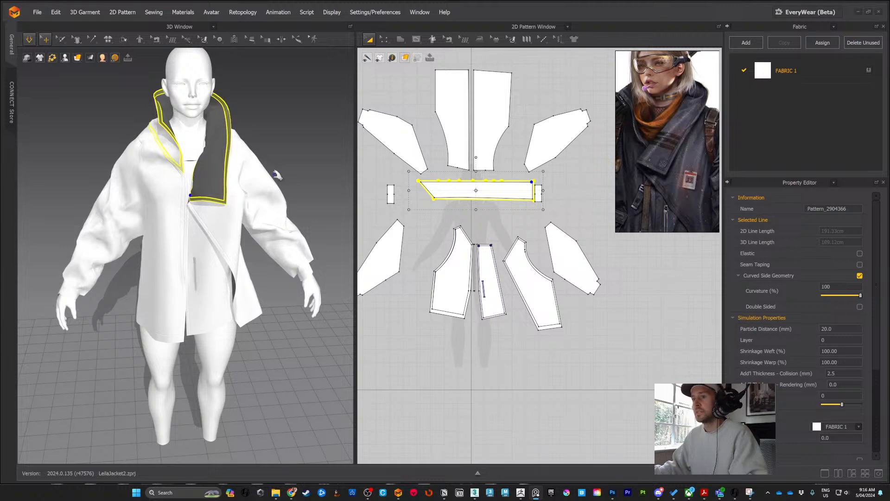
Step: Examine the simulated jacket and collar from several angles, then stop the simulation
left_click_drag(203, 200, 156, 183)
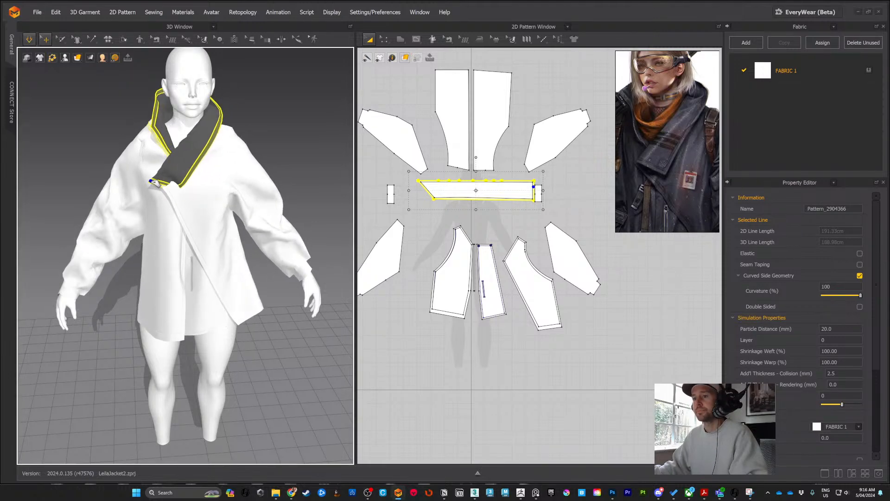
right_click_drag(273, 161, 282, 151)
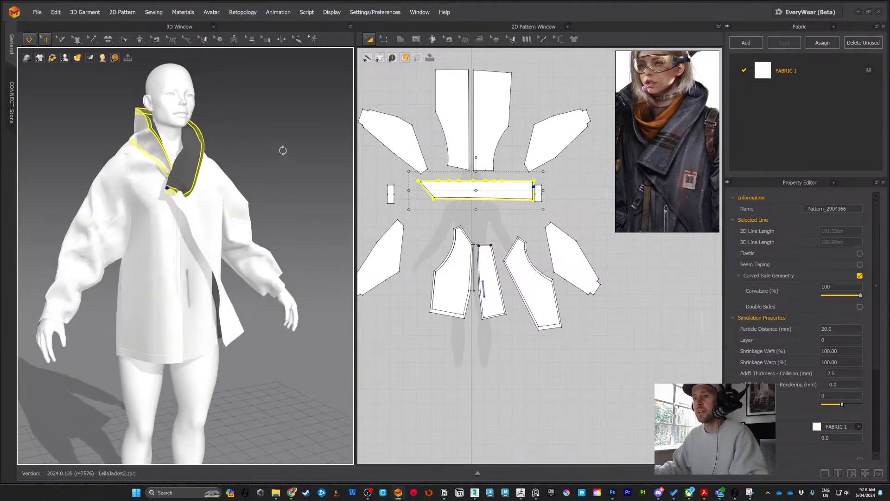
left_click_drag(186, 197, 231, 185)
left_click(207, 191)
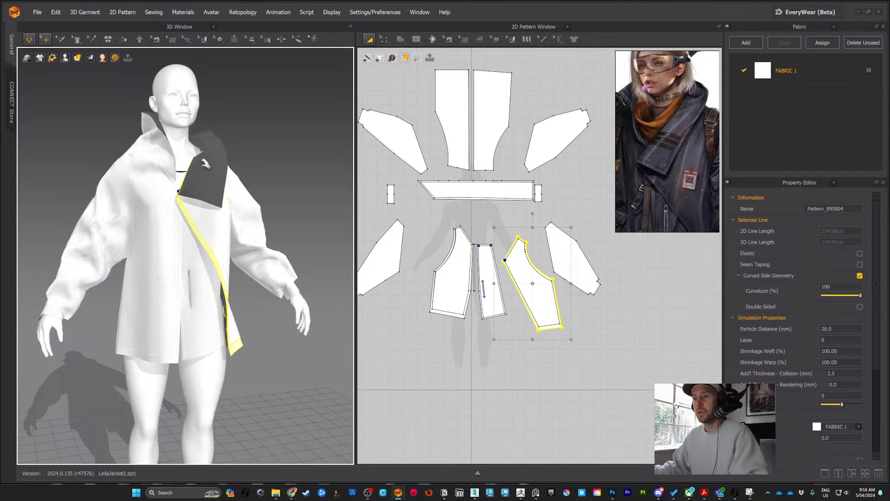
mouse_move(250, 158)
right_mouse_down()
mouse_move(287, 157)
mouse_move(260, 159)
right_mouse_up()
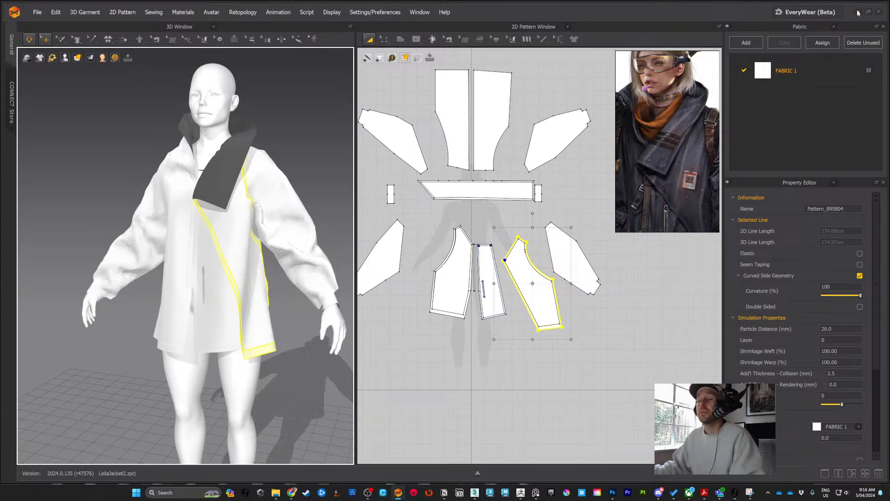
left_click(25, 41)
left_click(40, 59)
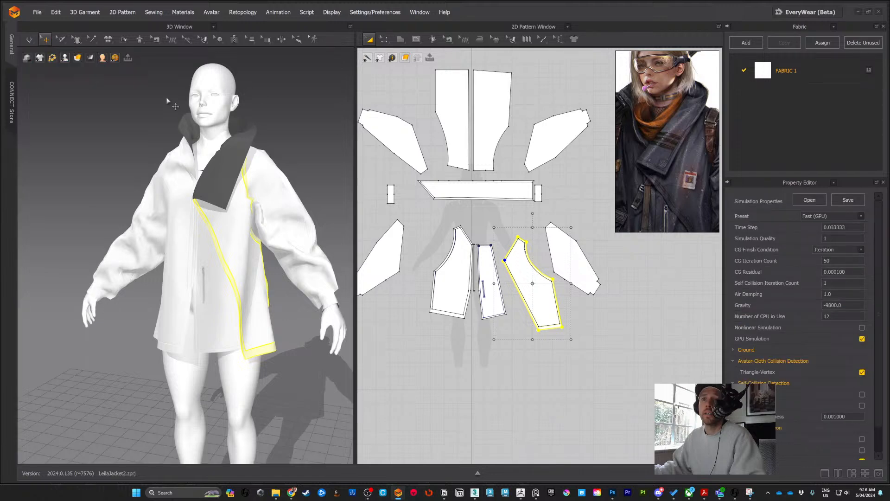
Step: Switch to ZBrush and place the full concept reference image in the lower corner beside the model
left_click(857, 12)
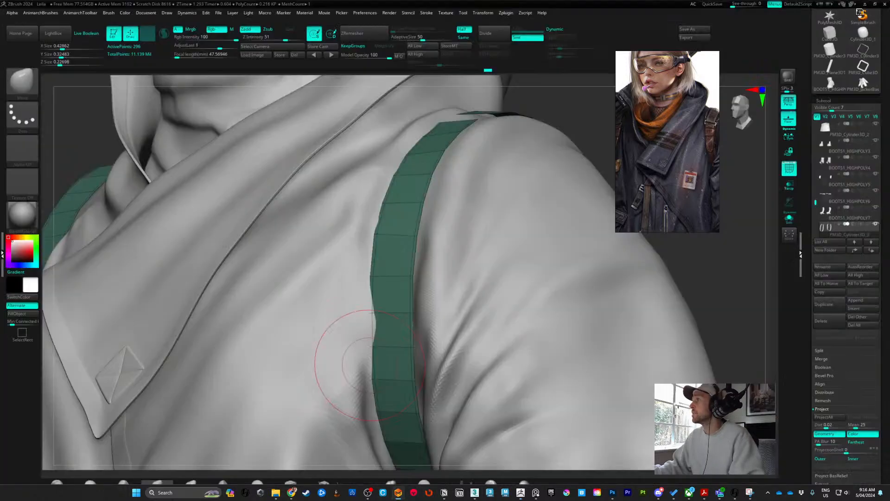
left_click_drag(578, 111, 490, 246, "alt")
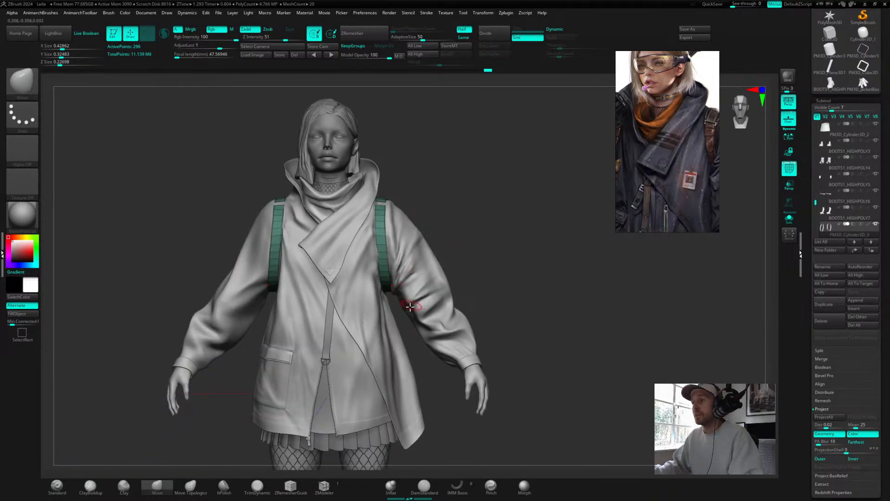
scroll(678, 172, "down", 3)
scroll(666, 156, "up", 3)
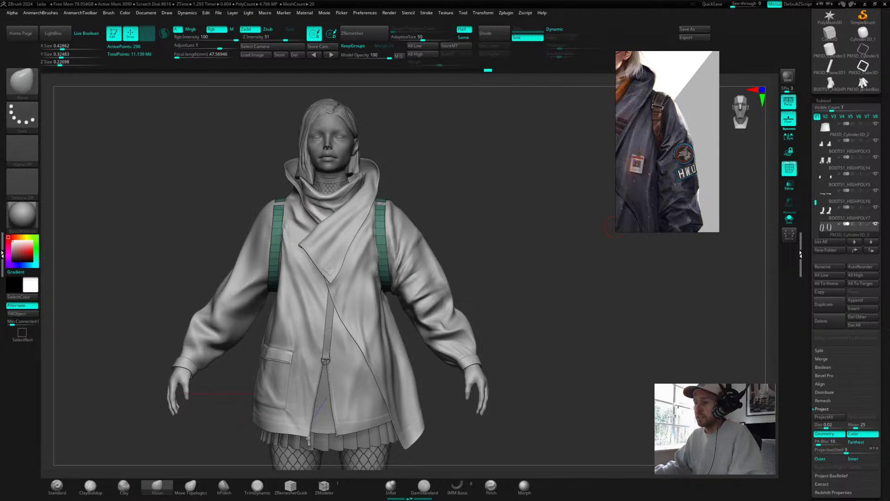
mouse_move(450, 258)
left_mouse_down()
mouse_move(465, 248)
mouse_move(450, 261)
left_mouse_up()
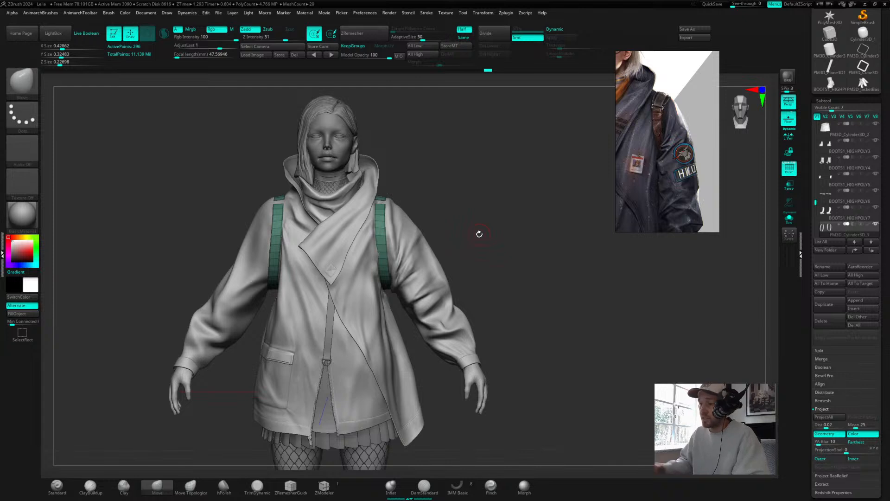
mouse_move(542, 242)
left_mouse_down()
mouse_move(555, 207)
mouse_move(542, 217)
mouse_move(548, 232)
left_mouse_up()
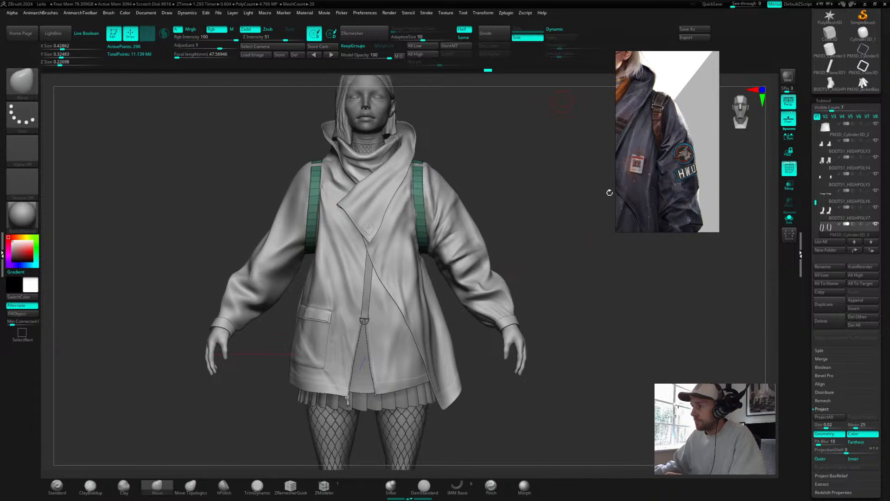
left_click_drag(616, 232, 590, 259)
middle_click_drag(617, 194, 663, 193)
scroll(663, 192, "down", 3)
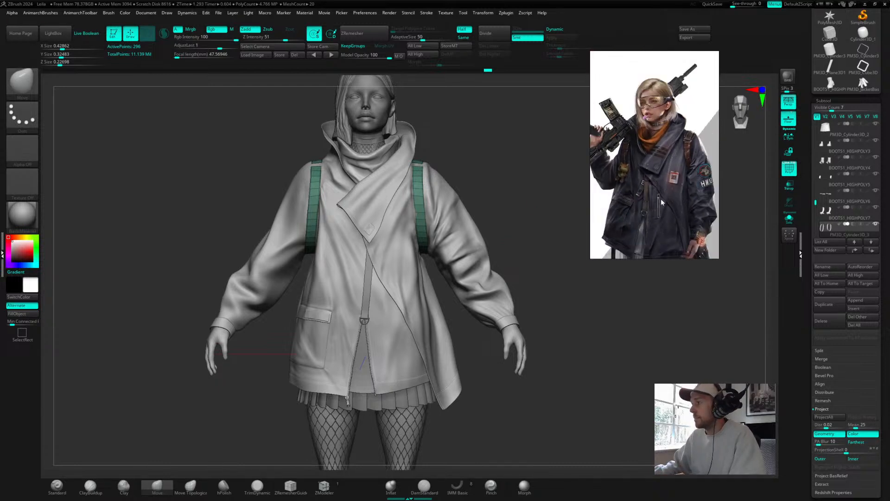
scroll(658, 183, "up", 1)
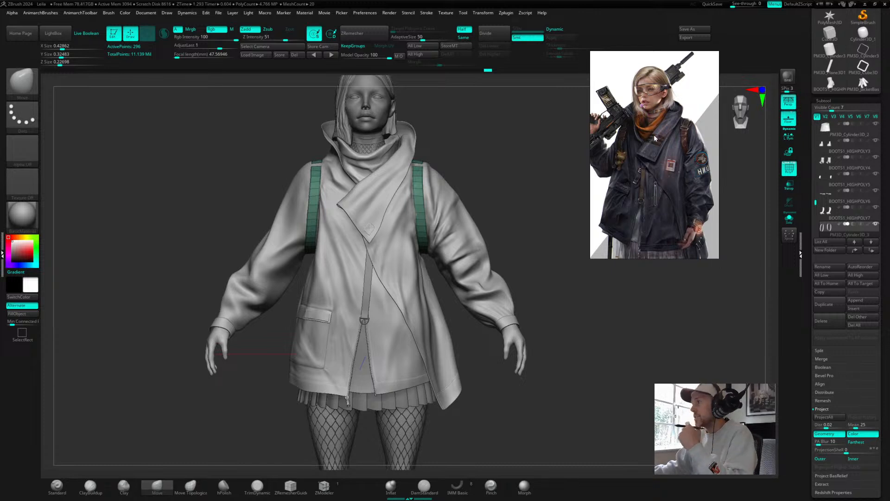
left_click_drag(654, 134, 720, 332)
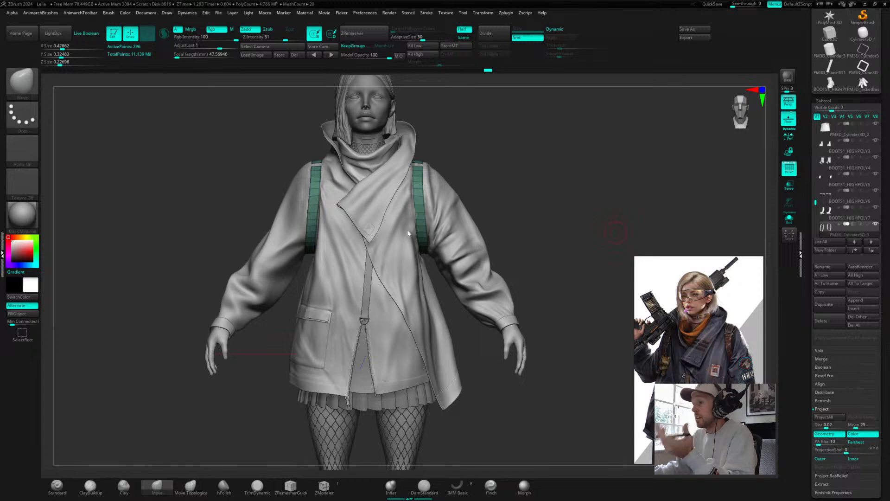
Step: Orbit around the shoulder to examine how the strap sits on the jacket
mouse_move(542, 160)
left_mouse_down()
mouse_move(509, 204)
mouse_move(482, 202)
left_mouse_up()
mouse_move(514, 173)
left_mouse_down("alt")
mouse_move(595, 163)
mouse_move(543, 213)
mouse_move(556, 224)
left_mouse_up("alt")
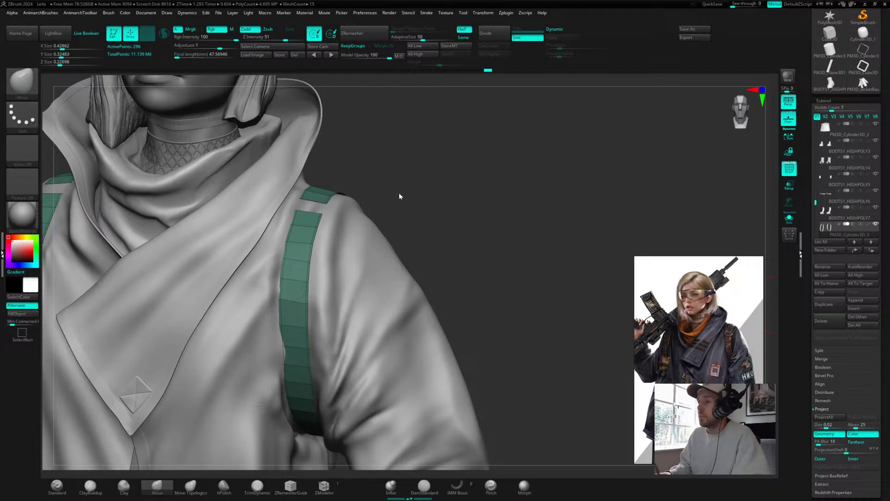
mouse_move(461, 190)
left_mouse_down()
mouse_move(469, 187)
mouse_move(394, 183)
left_mouse_up()
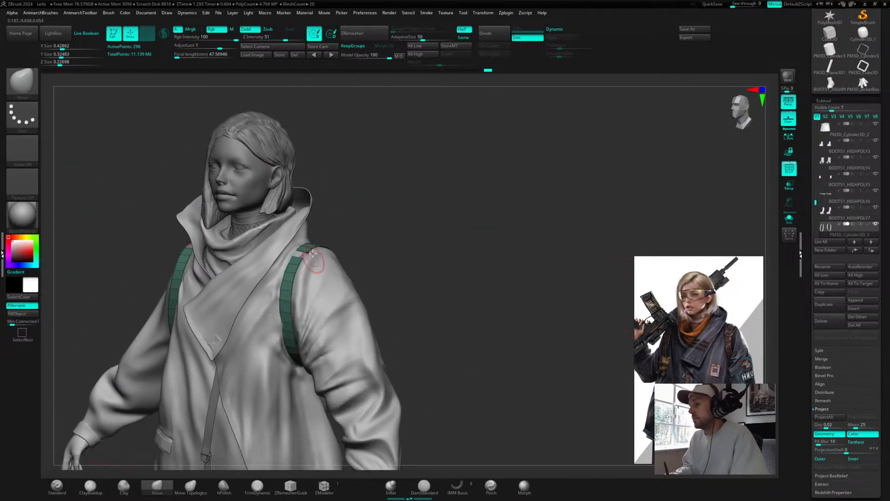
left_click_drag(447, 243, 580, 238)
mouse_move(496, 161)
left_mouse_down("alt")
mouse_move(509, 214)
mouse_move(457, 196)
mouse_move(451, 274)
mouse_move(491, 194)
left_mouse_up("alt")
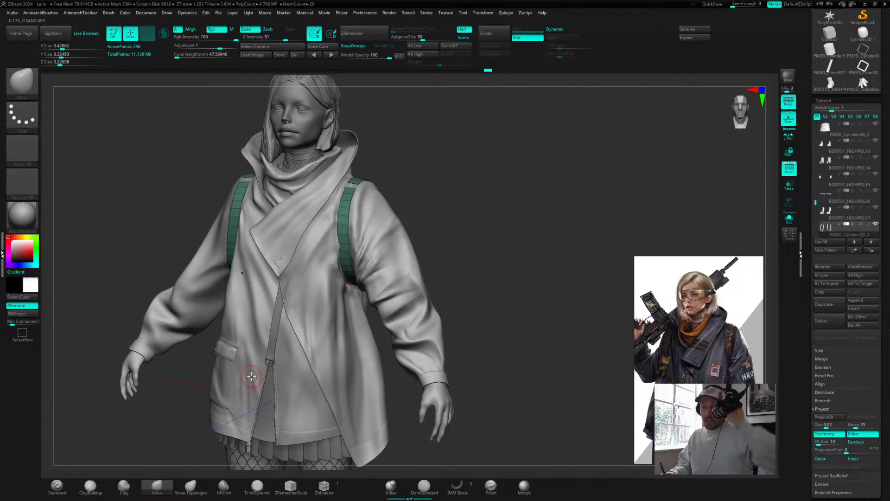
mouse_move(410, 154)
left_mouse_down("alt")
mouse_move(572, 137)
mouse_move(499, 264)
mouse_move(503, 252)
left_mouse_up("alt")
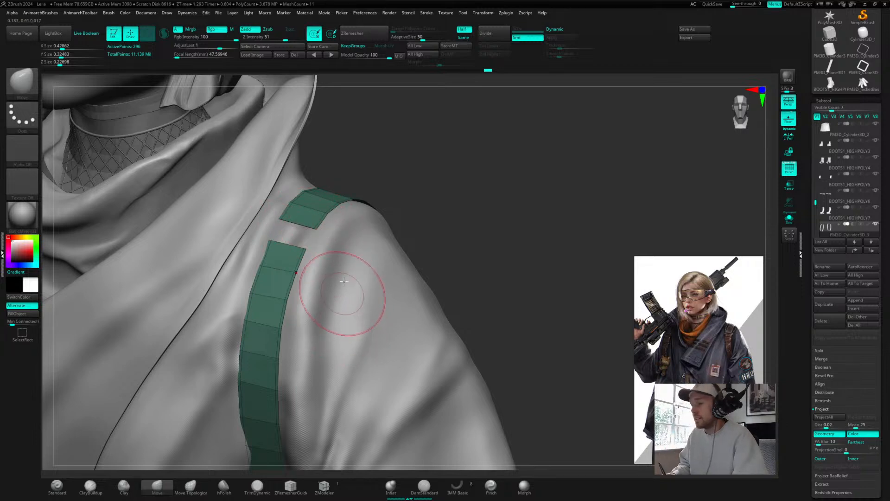
left_click_drag(445, 185, 471, 163, "alt")
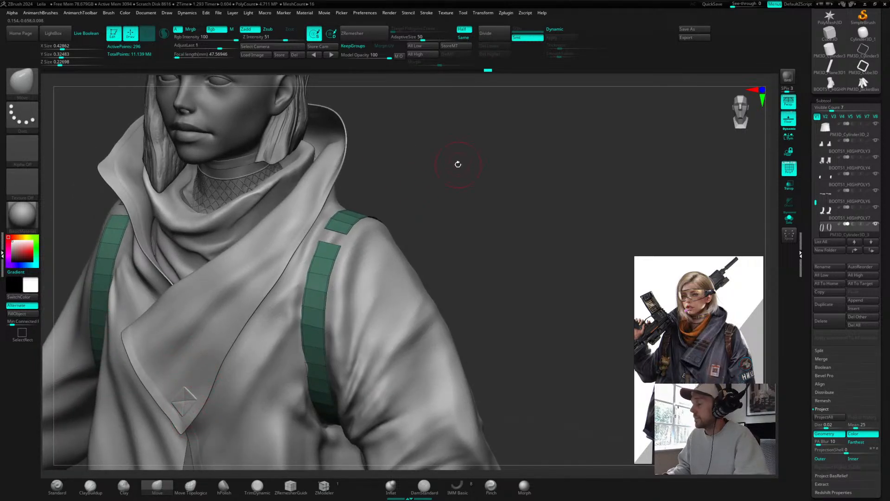
left_click_drag(449, 163, 455, 142, "alt")
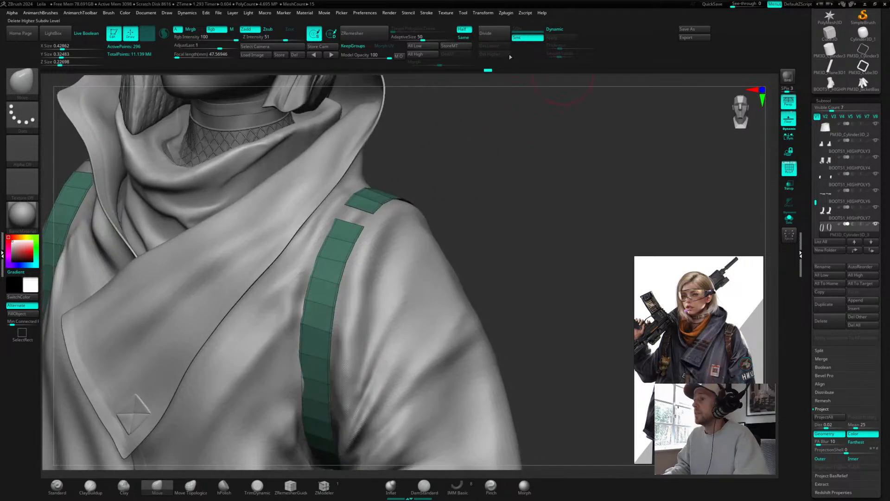
Step: Select the jacket subtool and drop it to subdivision level 1
left_click(413, 244, "alt")
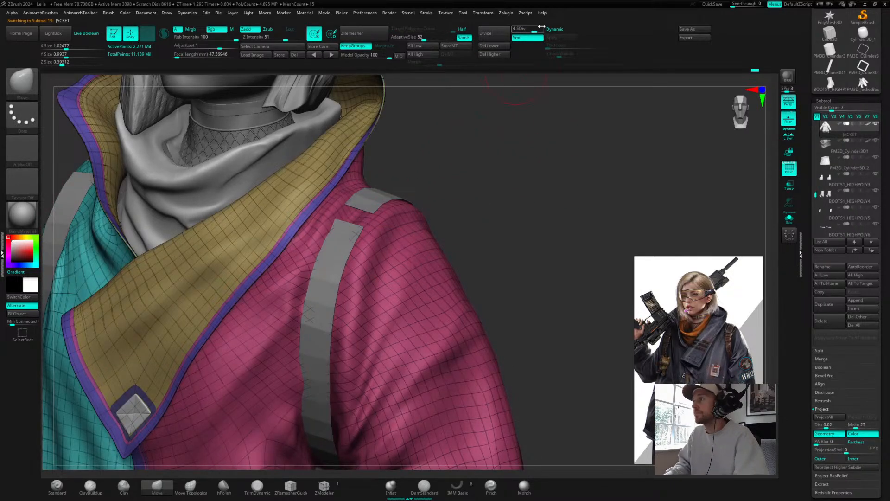
left_click(513, 27)
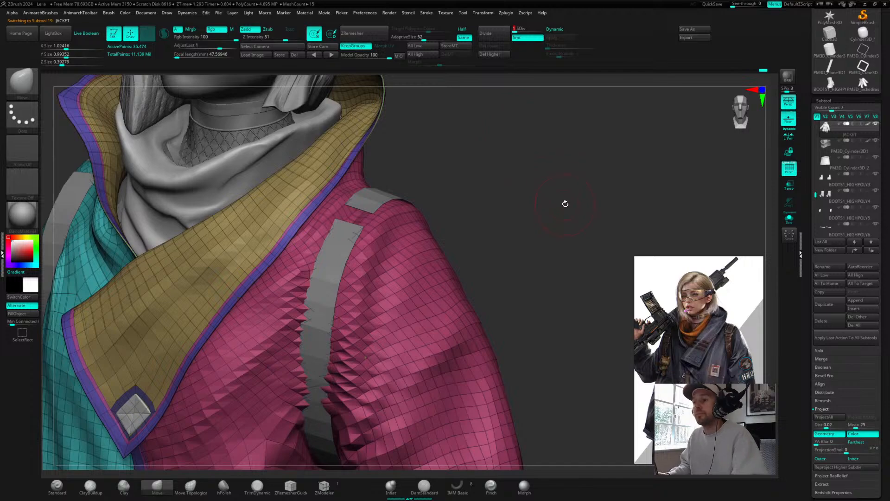
left_click_drag(565, 204, 546, 147, "alt")
left_click_drag(485, 371, 476, 331)
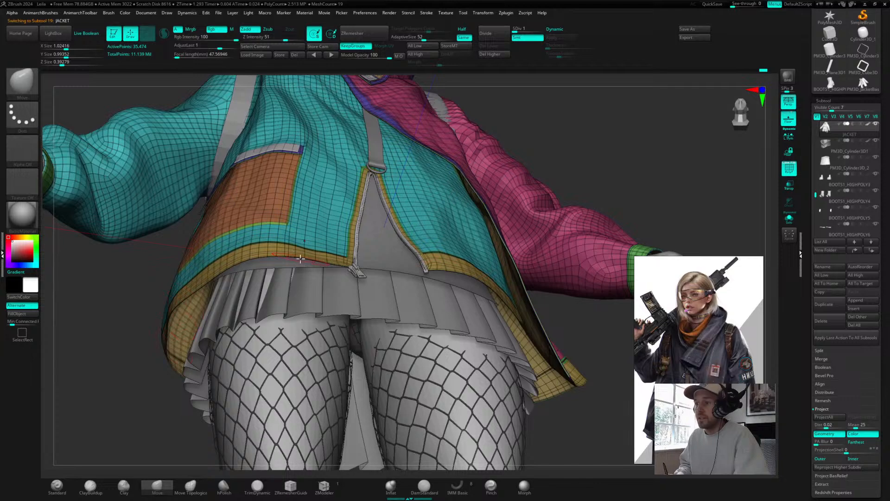
left_click_drag(619, 139, 607, 181)
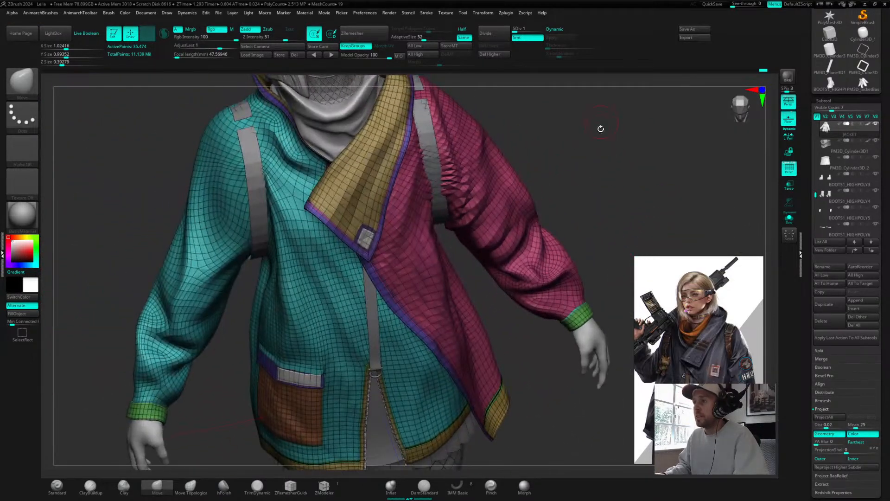
left_click_drag(600, 127, 584, 235)
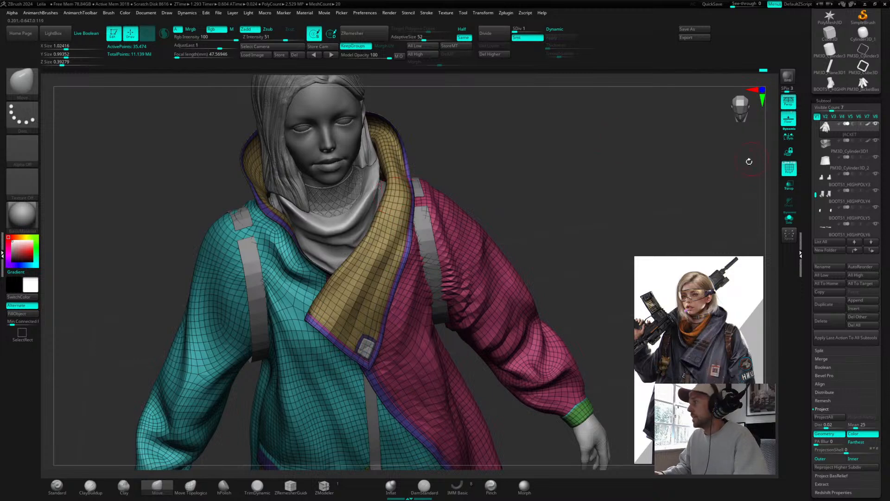
Step: Turn off the polyframe display and inspect the jacket's shoulder area
left_click(788, 166)
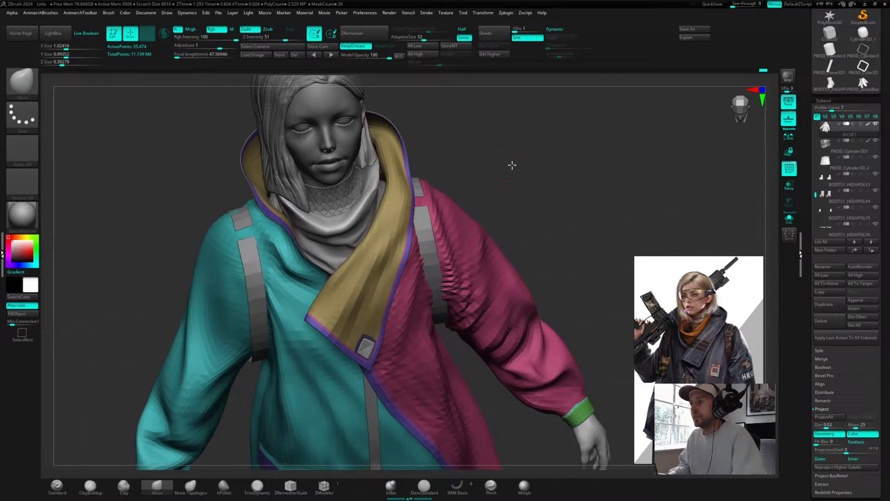
scroll(533, 161, "up", 5)
left_click_drag(569, 169, 548, 174)
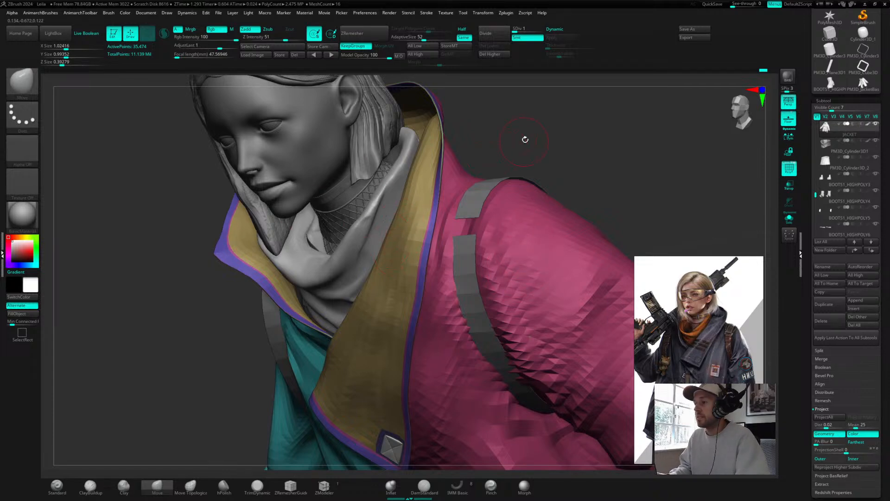
Step: Step the jacket subtool back up to subdivision level 4
left_click_drag(524, 139, 547, 118)
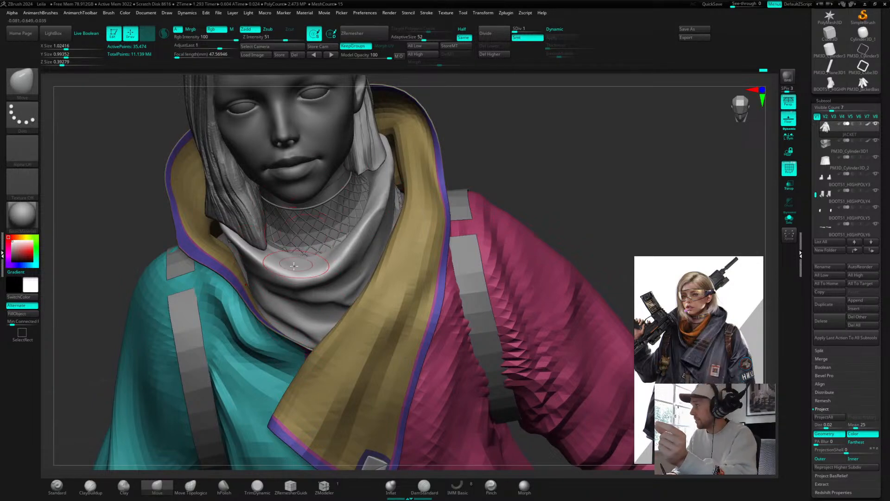
mouse_move(530, 185)
left_mouse_down()
mouse_move(563, 215)
mouse_move(562, 146)
mouse_move(521, 197)
left_mouse_up()
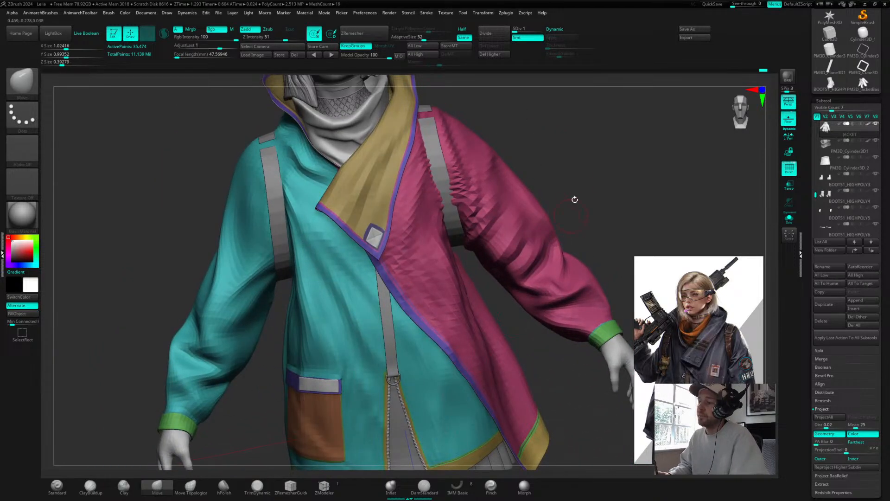
mouse_move(575, 200)
left_mouse_down()
mouse_move(586, 96)
mouse_move(582, 169)
mouse_move(593, 163)
left_mouse_up()
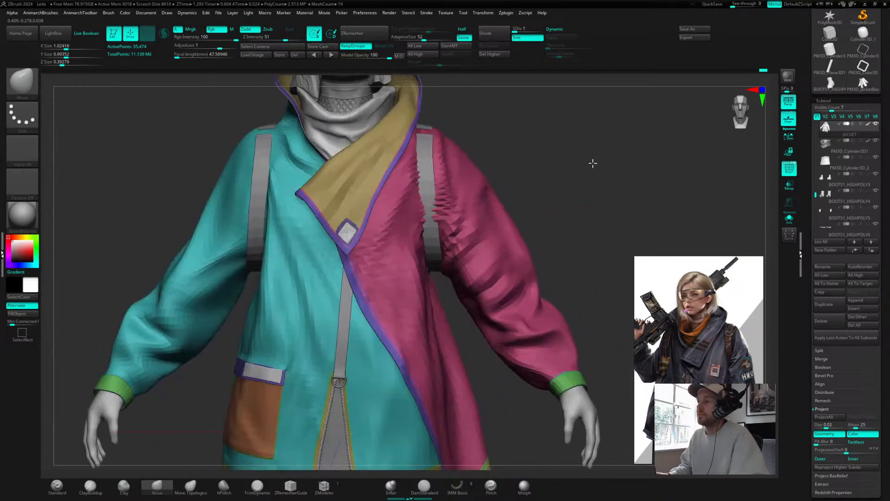
mouse_move(543, 181)
left_mouse_down()
mouse_move(537, 173)
mouse_move(564, 179)
left_mouse_up()
key("d")
key("d")
key("d")
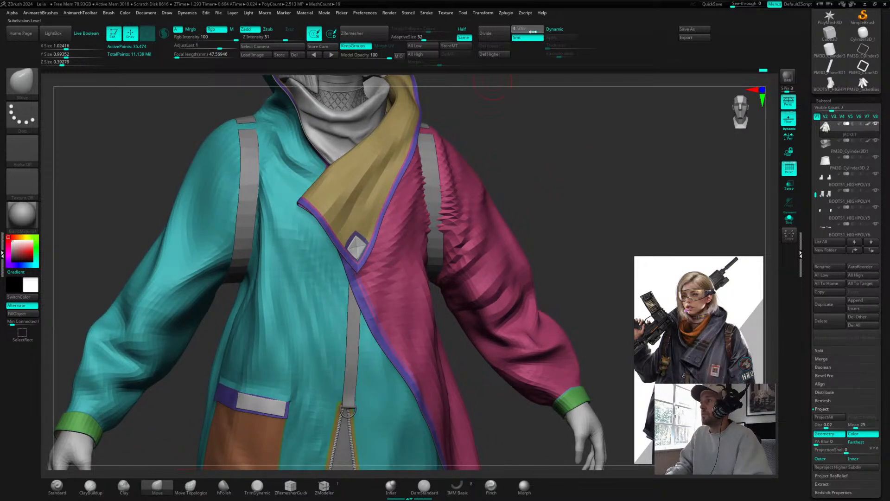
Step: Select the green shoulder strap subtool directly on the model
right_click_drag(455, 248, 391, 227)
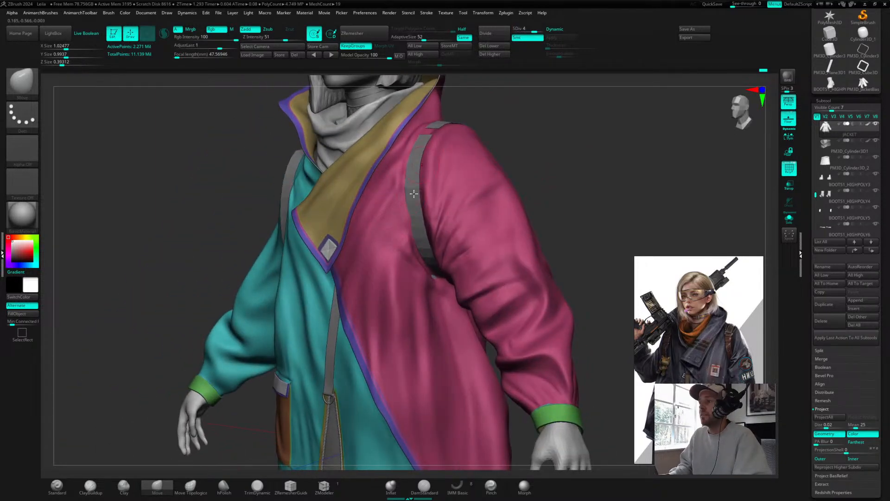
left_click_drag(584, 176, 515, 178, "alt")
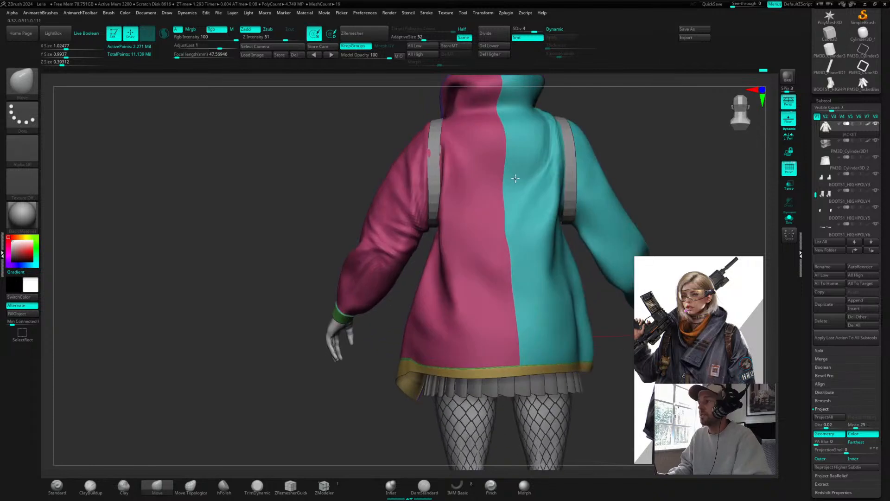
left_click_drag(631, 137, 616, 189)
left_click_drag(455, 168, 515, 170)
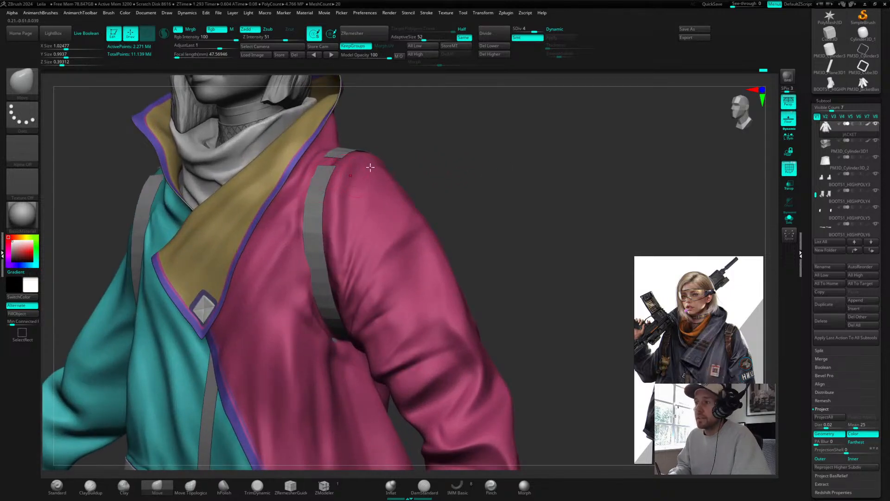
left_click(321, 181, "alt")
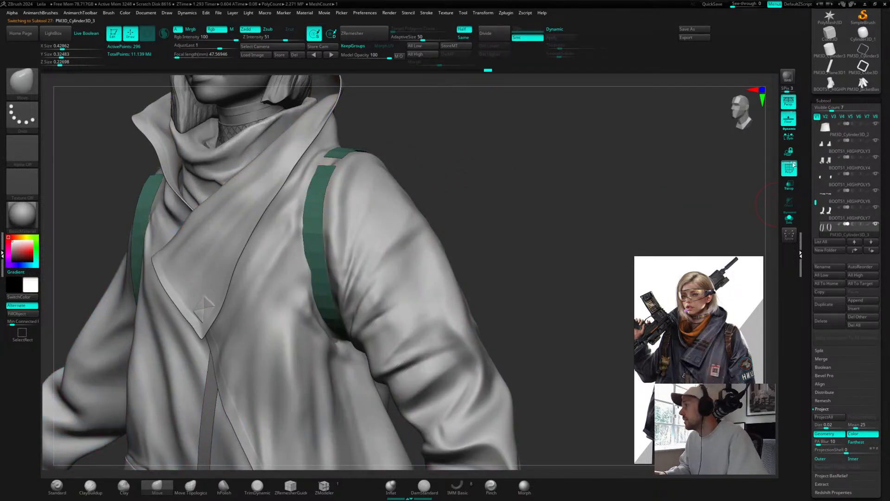
left_click_drag(459, 171, 554, 299, "alt")
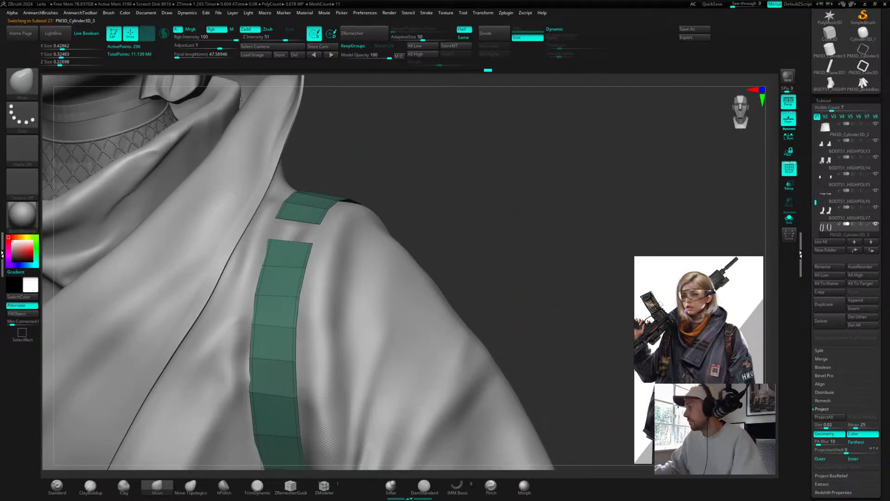
Step: Move the concept reference to the upper corner and zoom it in on the shoulder strap
left_click_drag(708, 303, 696, 142)
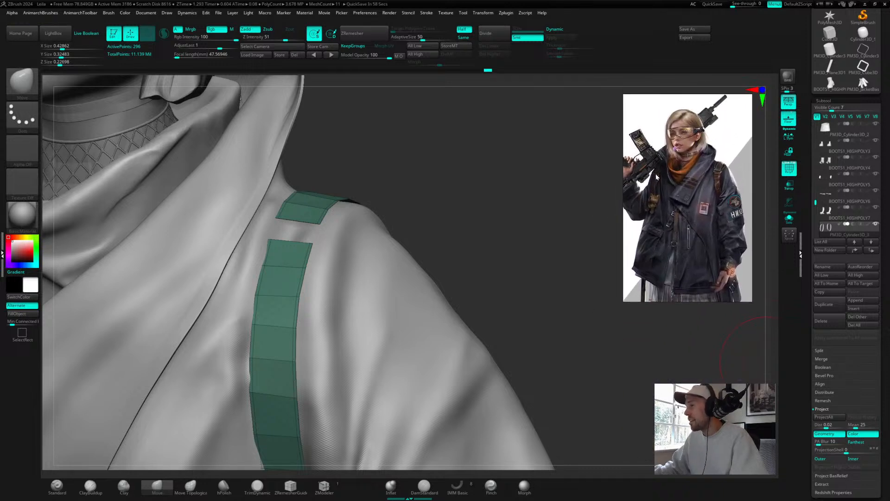
left_click_drag(622, 148, 608, 144)
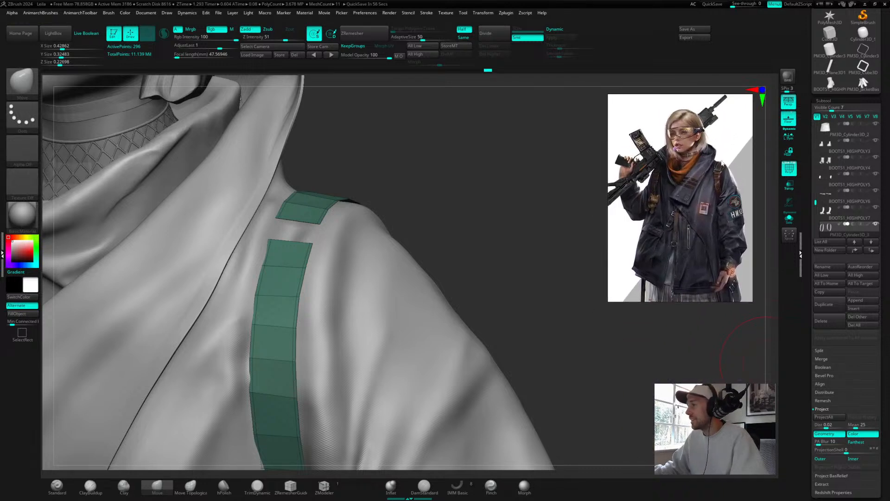
scroll(705, 160, "up", 5)
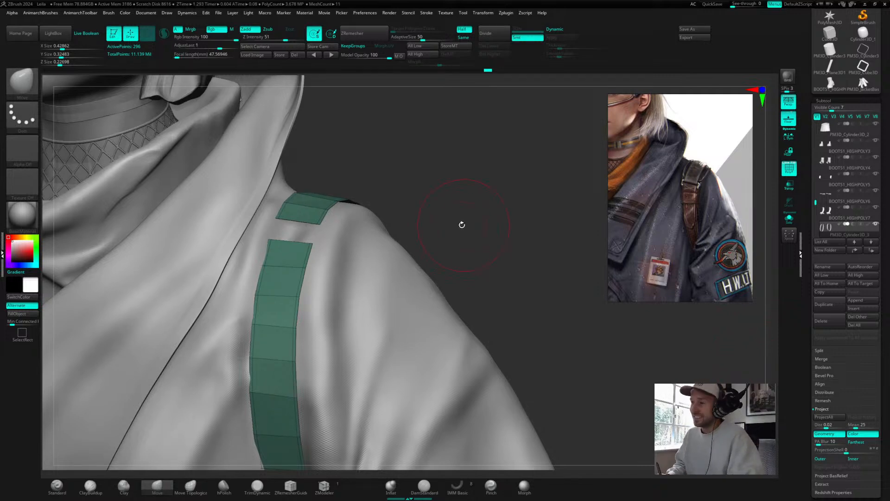
Step: Isolate the strap subtool with Solo mode
left_click_drag(461, 224, 494, 210)
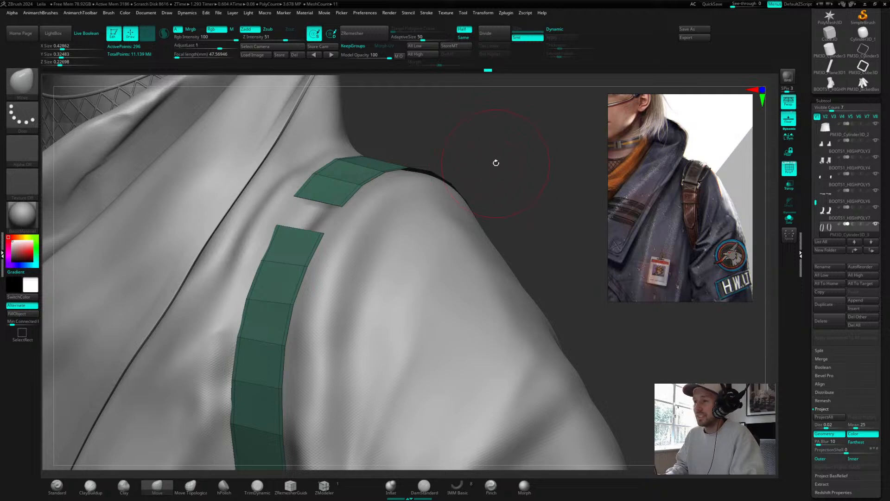
left_click_drag(496, 163, 501, 161)
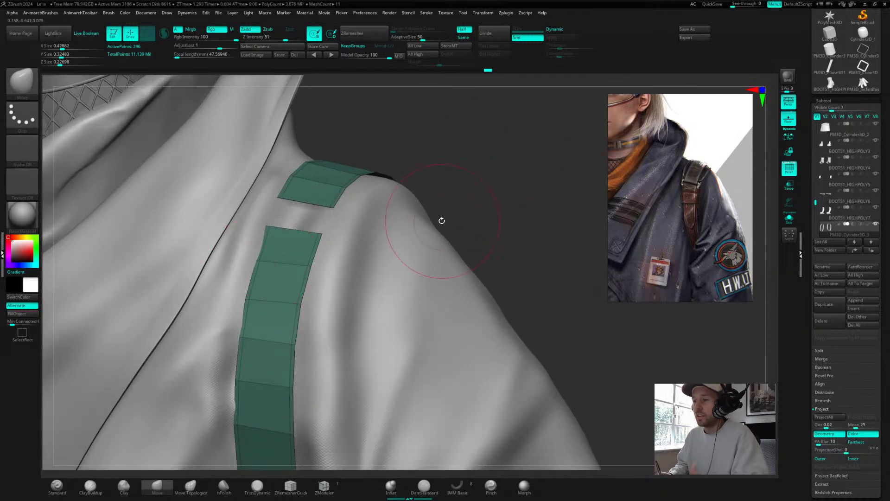
left_click_drag(431, 133, 278, 193)
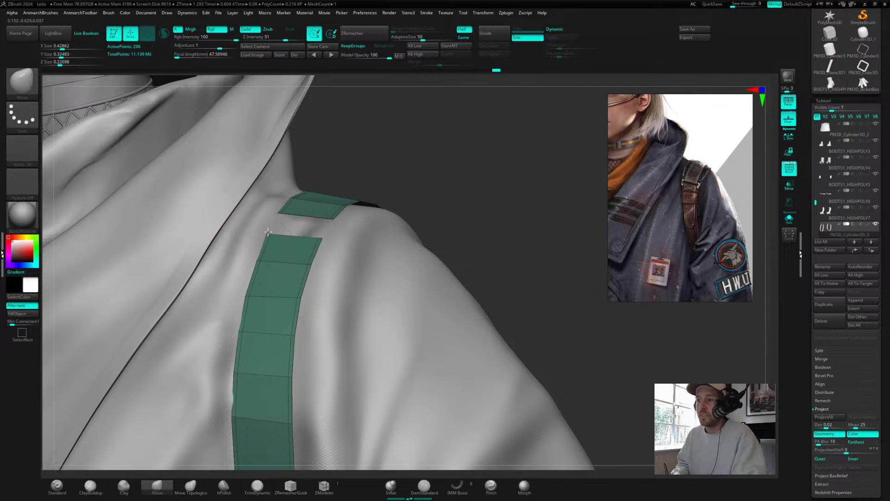
left_click_drag(517, 159, 538, 199)
left_click(789, 218)
Step: Switch to the ZModeler brush for editing the strap
left_click_drag(507, 173, 356, 190, "alt")
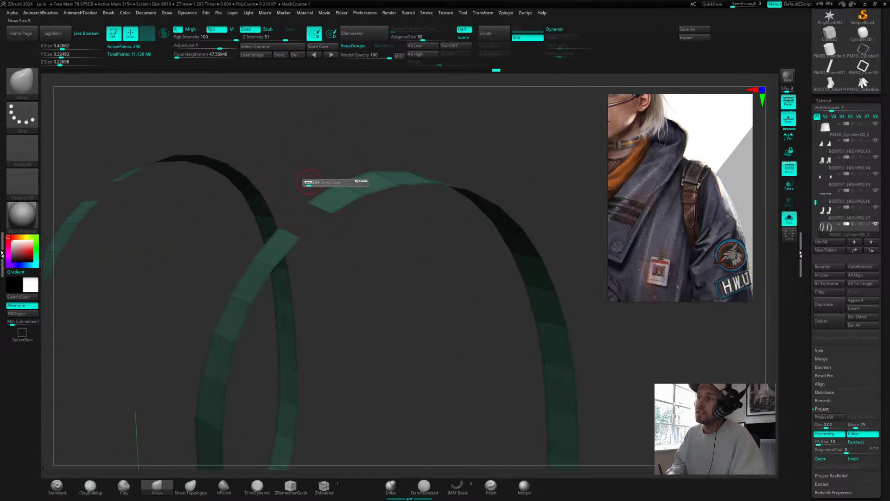
key("ctrl")
left_click_drag(324, 209, 348, 227, "ctrl")
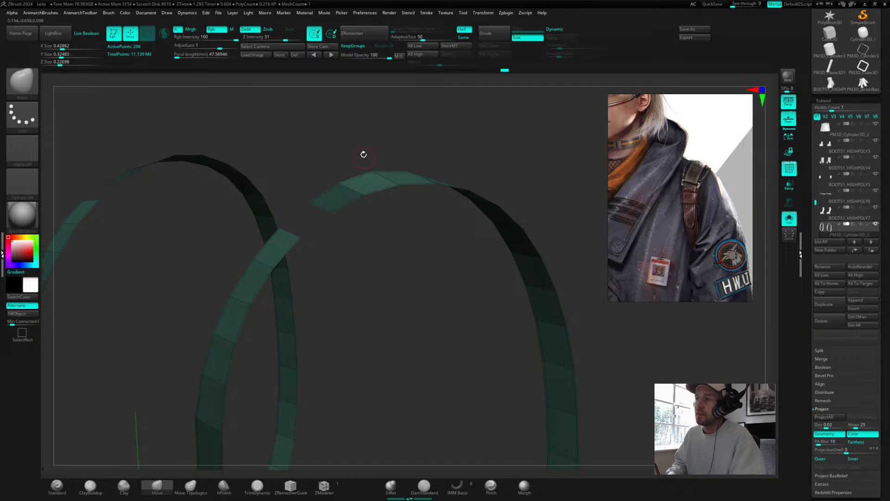
left_click(366, 141, "ctrl")
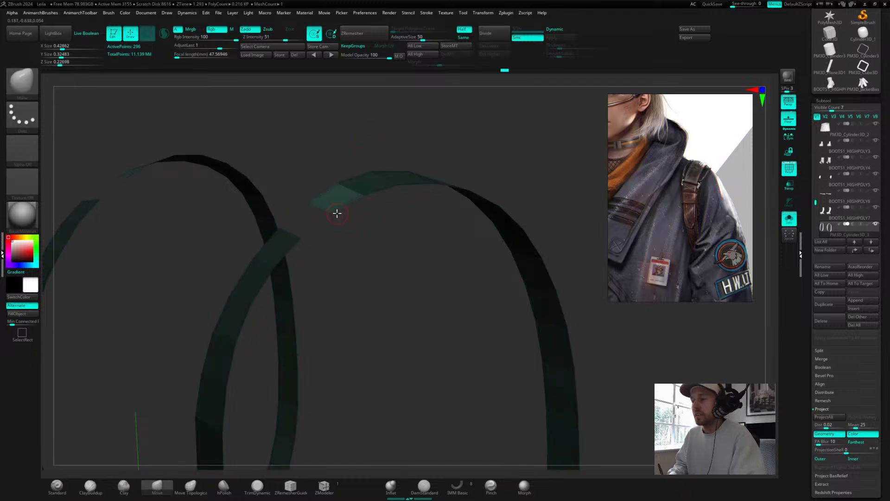
left_click_drag(384, 152, 369, 196)
left_click(324, 485)
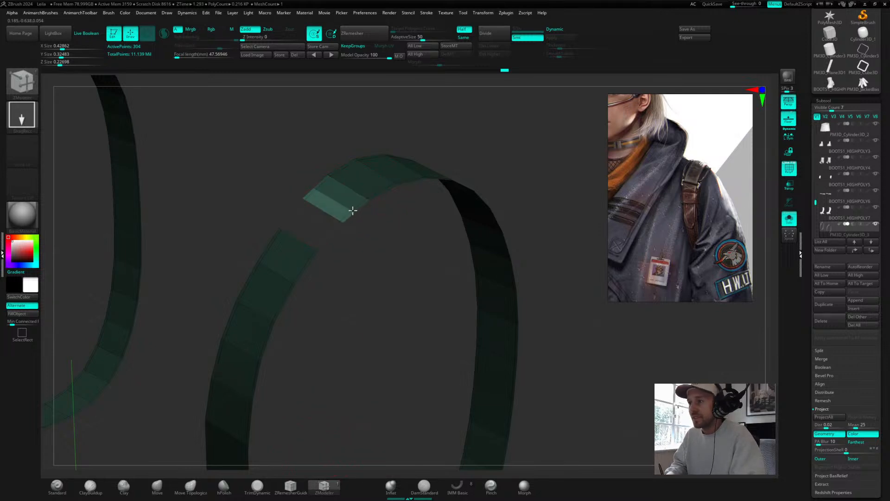
Step: Move and rotate the strap's top segment with the transpose gizmo so it folds over the shoulder
key("w")
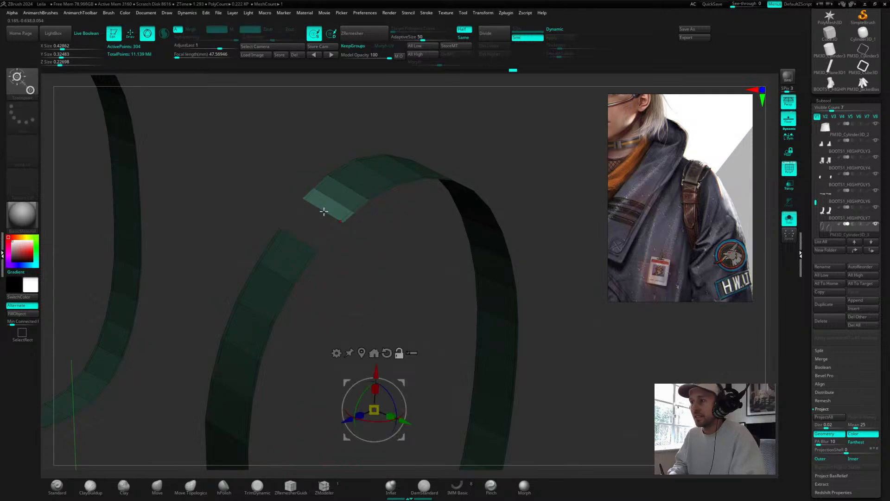
left_click(336, 219, "alt")
left_click_drag(412, 229, 346, 217)
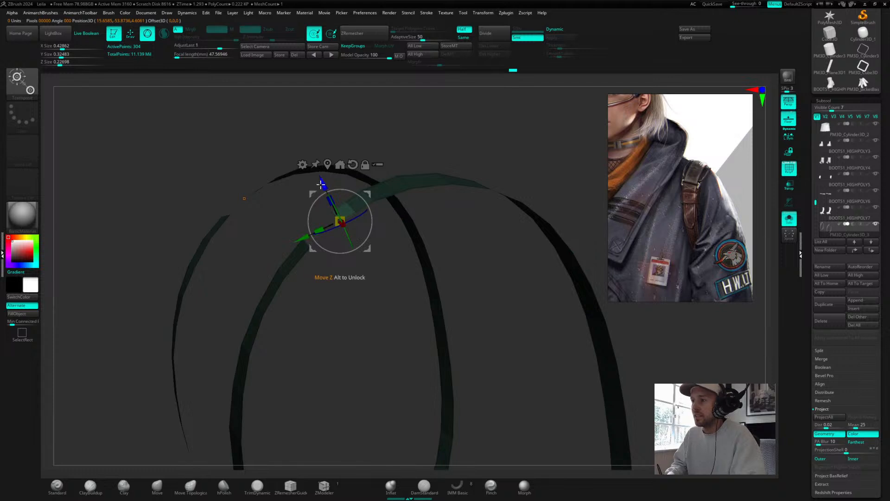
left_click_drag(321, 183, 303, 173)
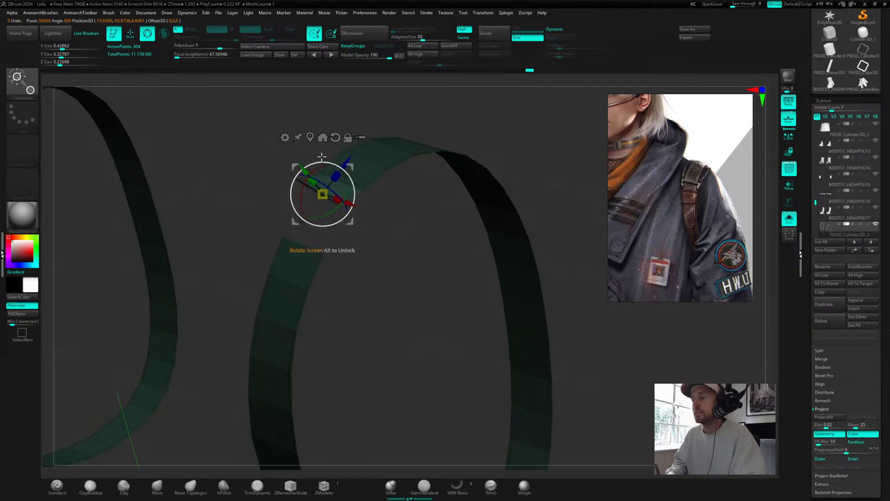
left_click_drag(410, 111, 398, 141)
left_click_drag(342, 184, 341, 182)
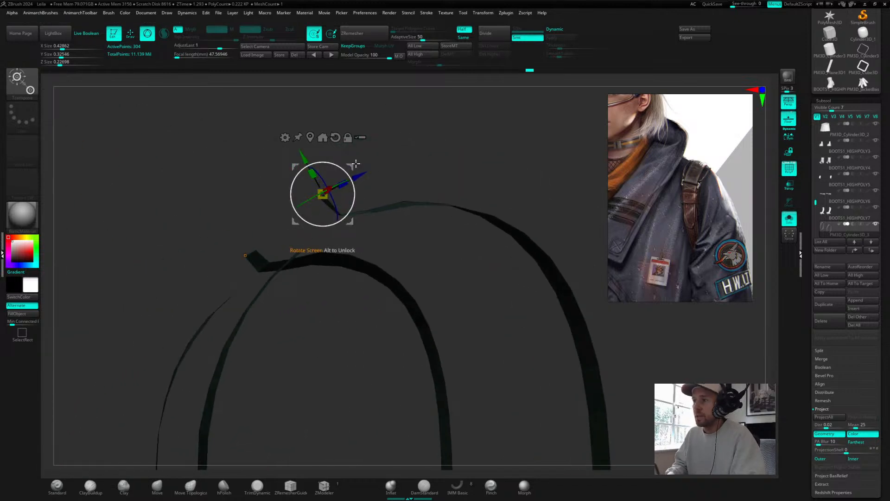
left_click_drag(369, 142, 417, 134)
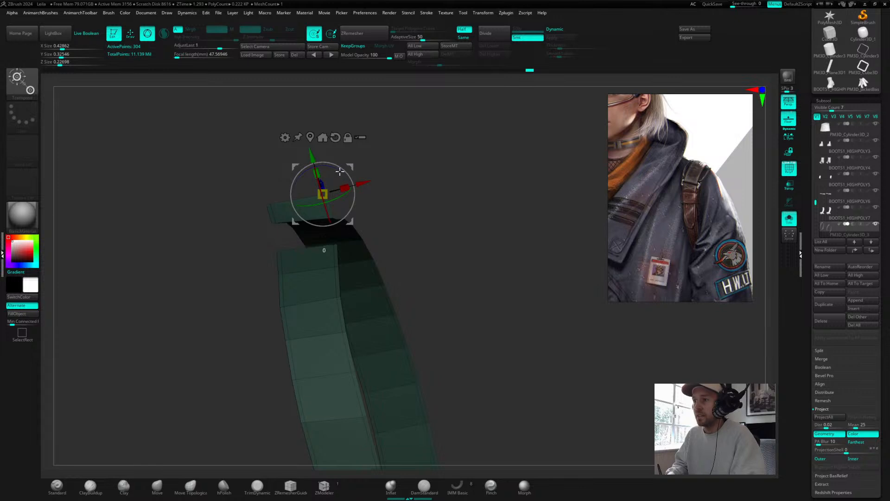
left_click_drag(341, 172, 320, 167)
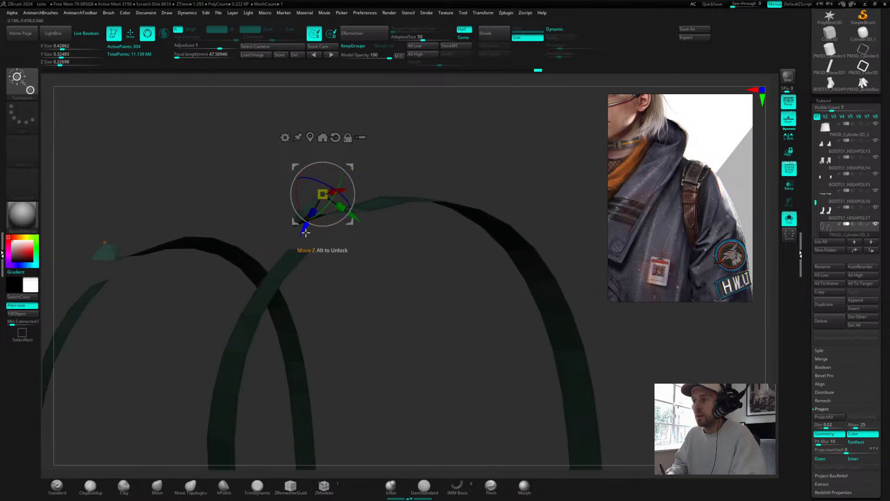
left_click_drag(305, 229, 350, 166)
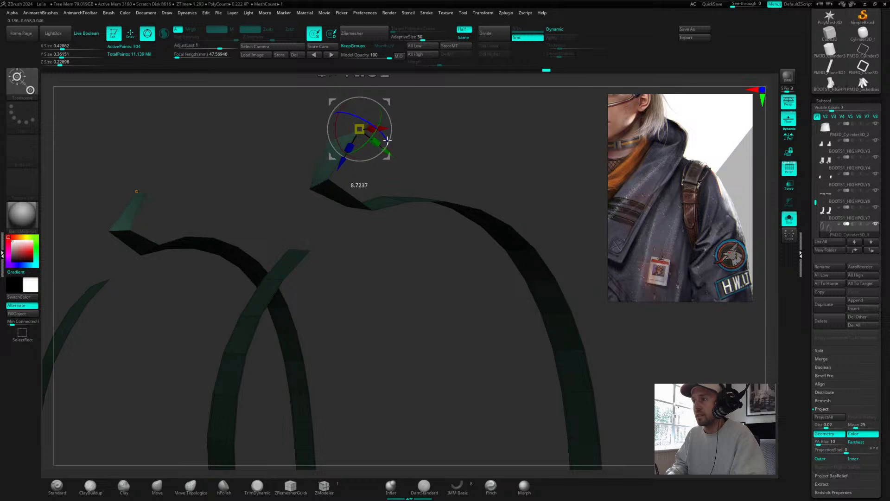
left_click_drag(385, 138, 422, 185)
left_click_drag(448, 151, 483, 135)
left_click_drag(473, 186, 433, 196, "alt")
left_click_drag(379, 212, 369, 198)
left_click_drag(482, 171, 447, 149)
left_click_drag(414, 194, 407, 187)
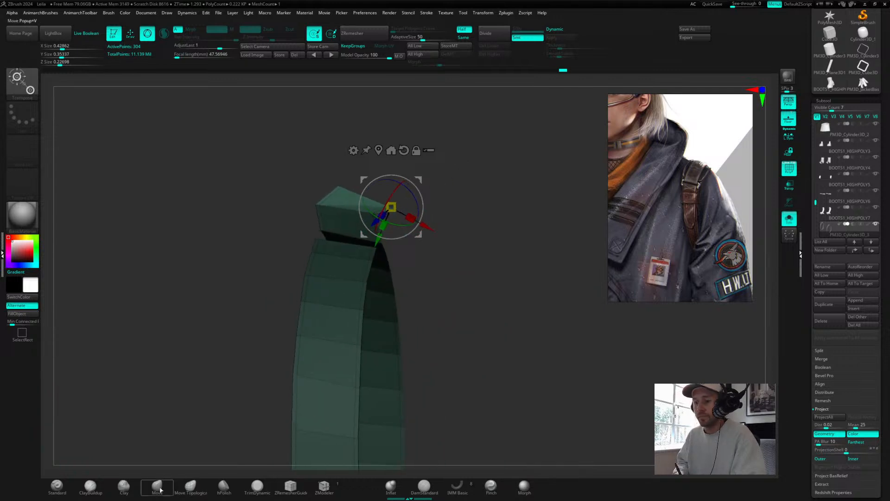
Step: Return to draw mode and turn on dynamic subdivision for the strap
key("q")
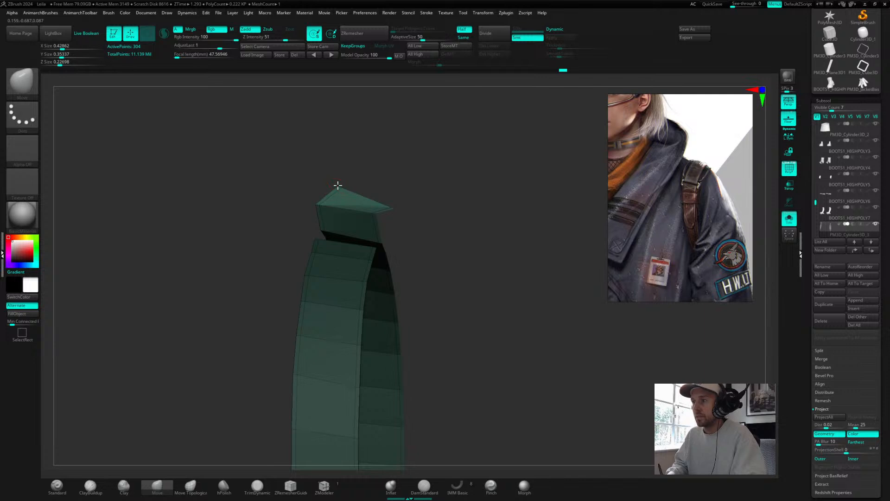
left_click_drag(337, 185, 339, 203)
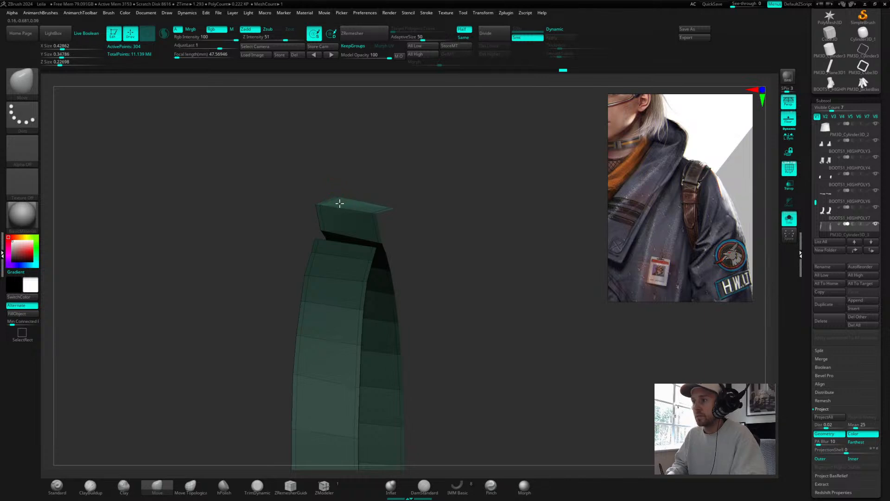
left_click_drag(427, 169, 402, 170)
key("d")
Step: Pull the strap's top segment with the Move brush so it curves forward over the shoulder
left_click_drag(470, 197, 473, 160)
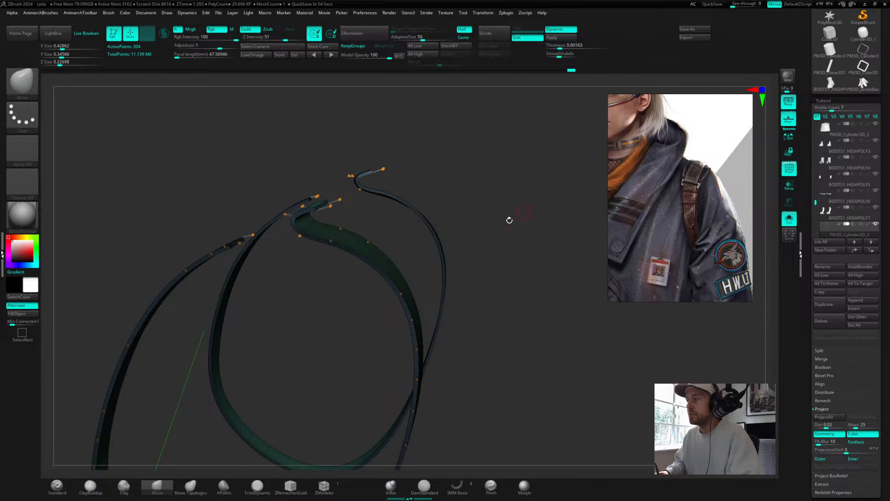
left_click_drag(478, 233, 575, 231)
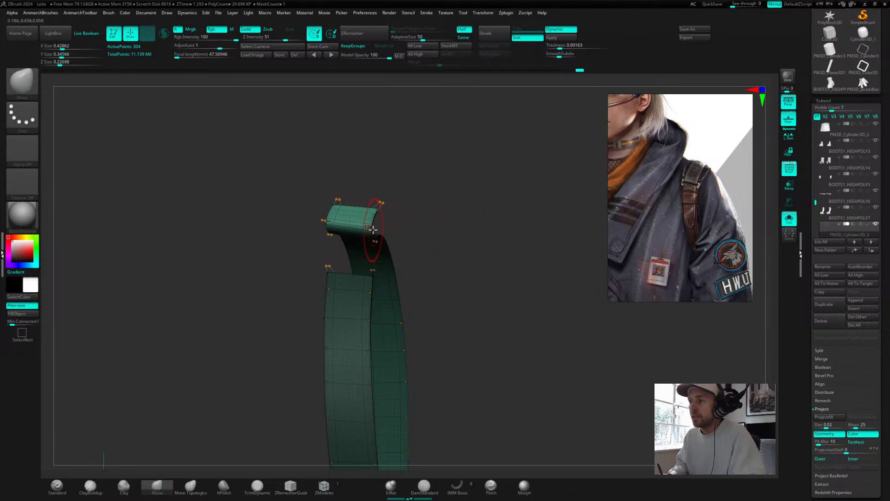
mouse_move(373, 229)
left_mouse_down()
mouse_move(408, 215)
mouse_move(383, 204)
mouse_move(409, 210)
left_mouse_up()
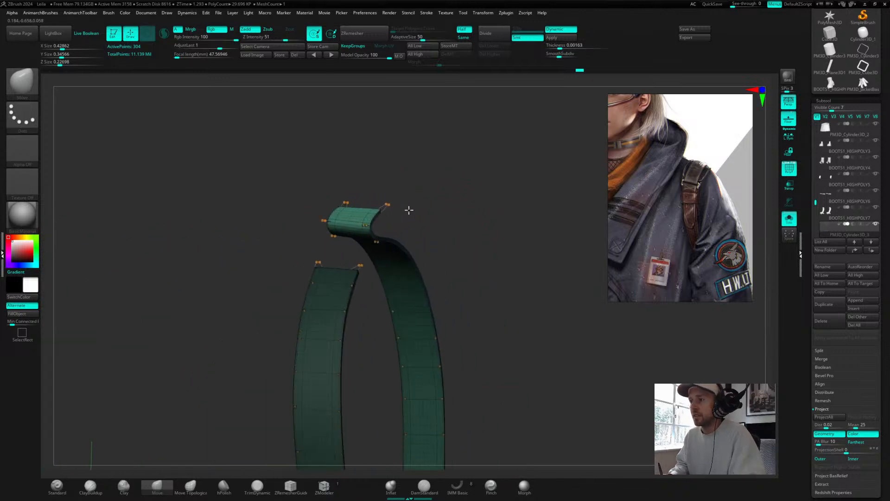
right_click_drag(409, 210, 412, 211)
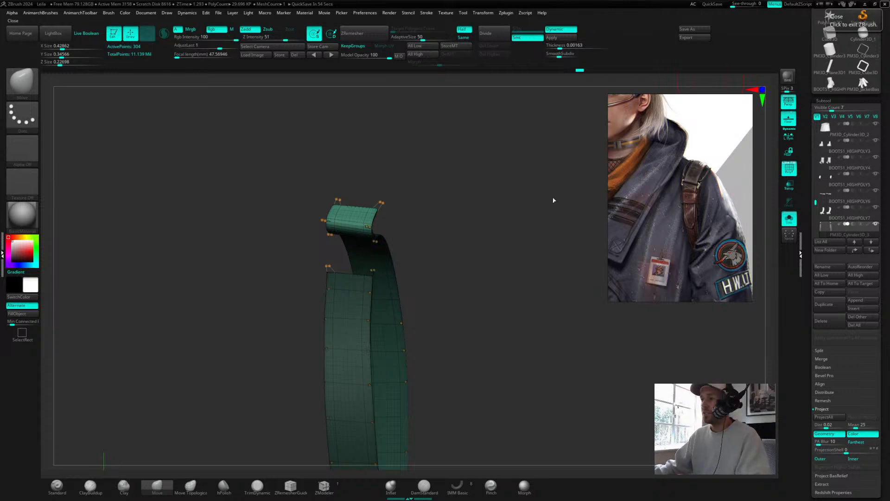
left_click_drag(427, 214, 501, 163)
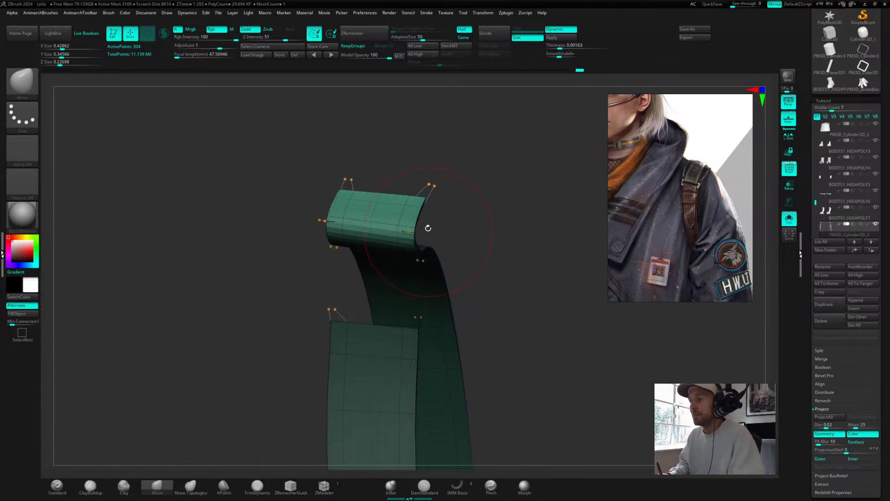
left_click_drag(427, 228, 446, 207)
Step: Set the brush draw size and turn off Solo mode to see the strap on the full character
key("s")
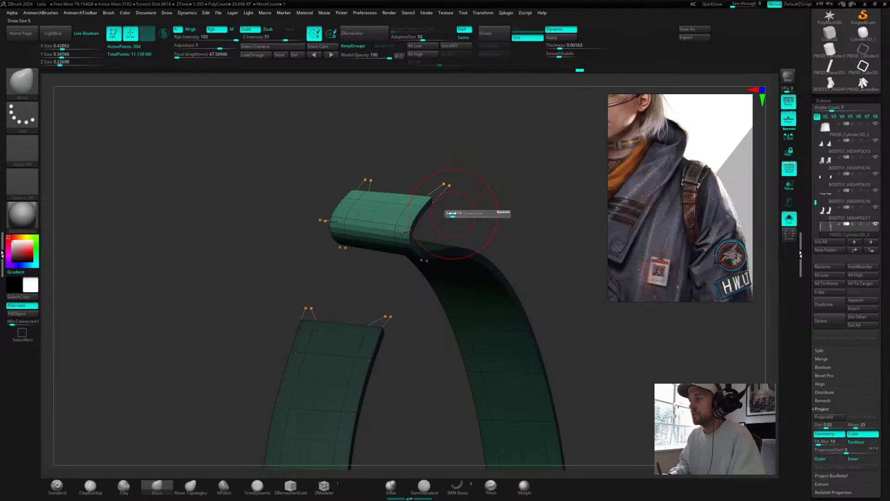
left_click(789, 218)
mouse_move(508, 202)
left_mouse_down("alt")
mouse_move(341, 205)
mouse_move(447, 182)
mouse_move(371, 185)
left_mouse_up("alt")
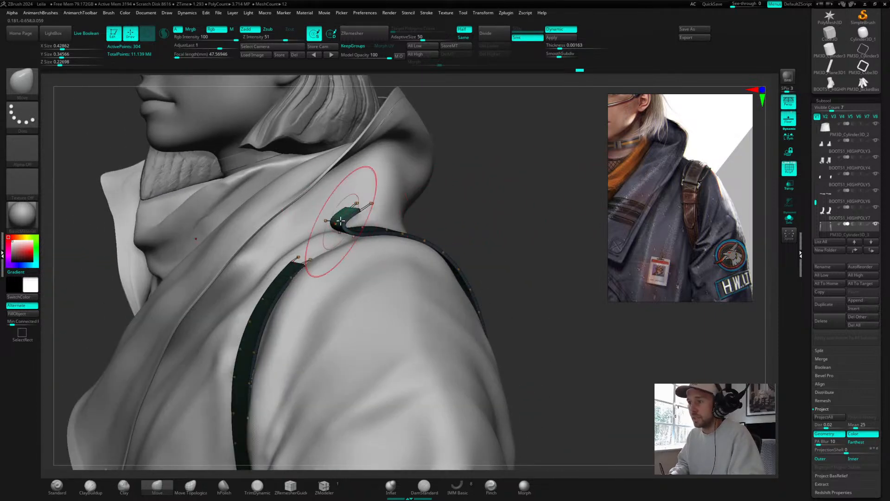
Step: Adjust the strap's top segment with the Move brush so it rests on the shoulder
left_click_drag(341, 221, 342, 235)
left_click_drag(503, 193, 516, 204, "ctrl")
left_click_drag(341, 236, 342, 232)
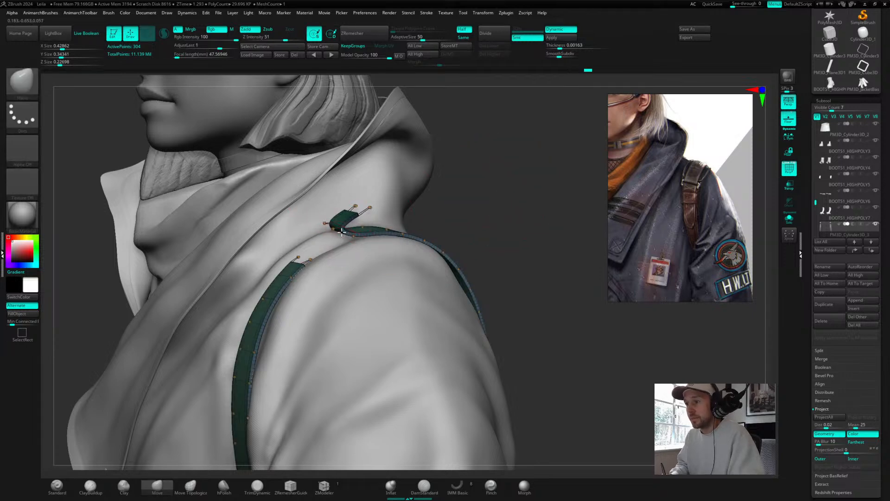
left_click_drag(526, 193, 394, 233)
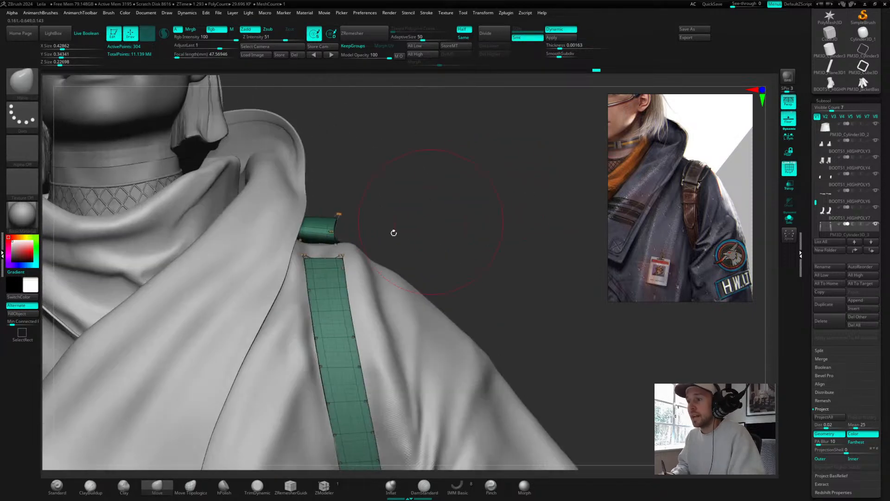
left_click_drag(312, 239, 316, 246)
mouse_move(429, 213)
left_mouse_down()
mouse_move(384, 225)
mouse_move(403, 213)
left_mouse_up()
left_click(506, 13)
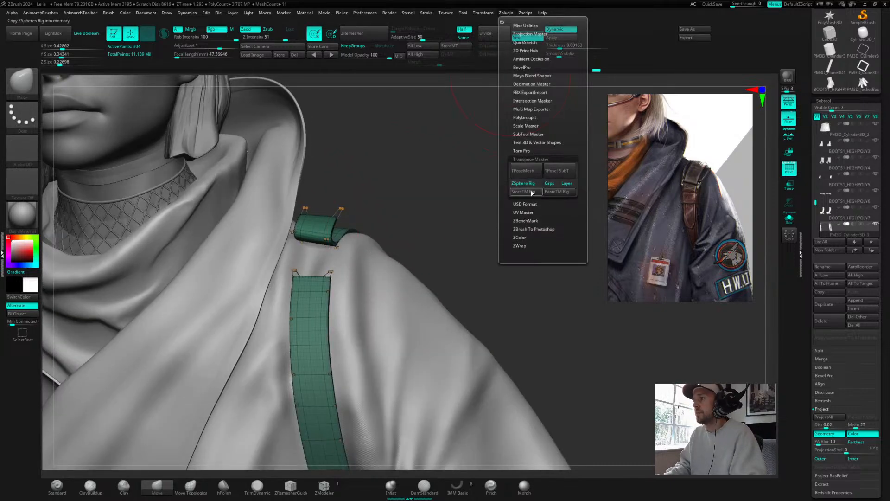
left_click_drag(440, 195, 411, 223, "alt")
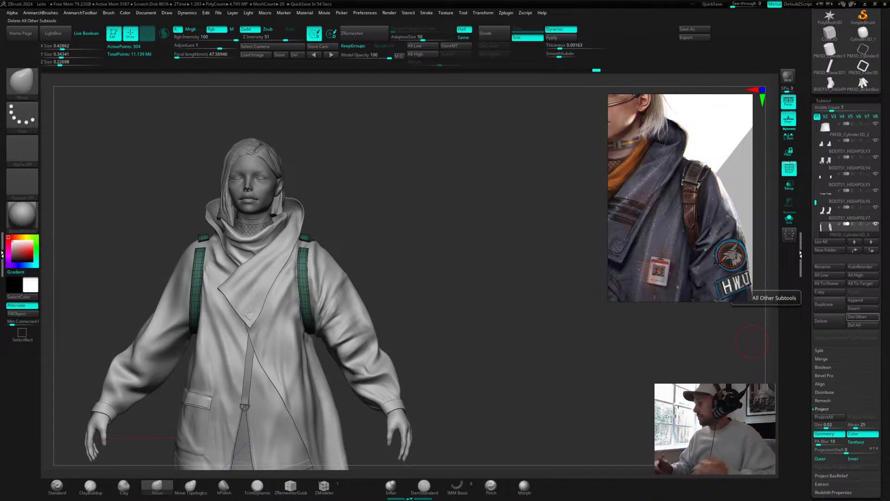
Step: Turn off dynamic subdivision and push the strap's front end down onto the shoulder with the Move brush
mouse_move(419, 262)
left_mouse_down()
mouse_move(498, 256)
mouse_move(429, 211)
mouse_move(485, 192)
left_mouse_up()
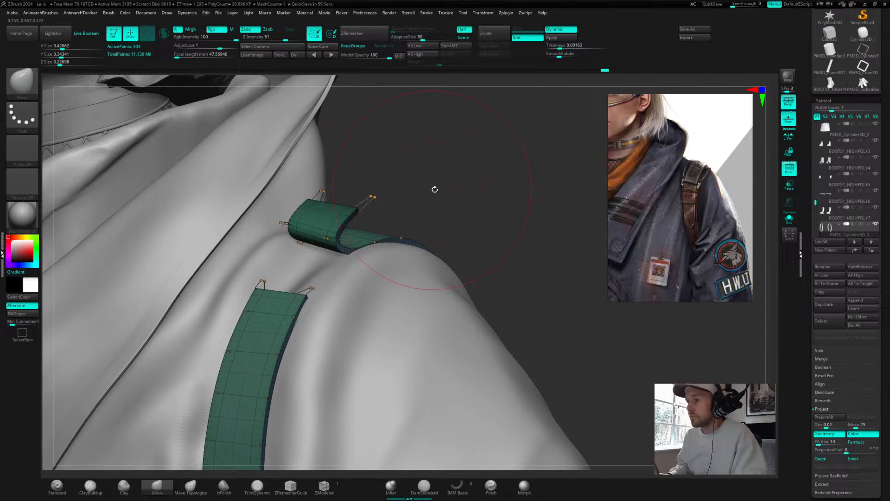
left_click_drag(433, 189, 576, 193)
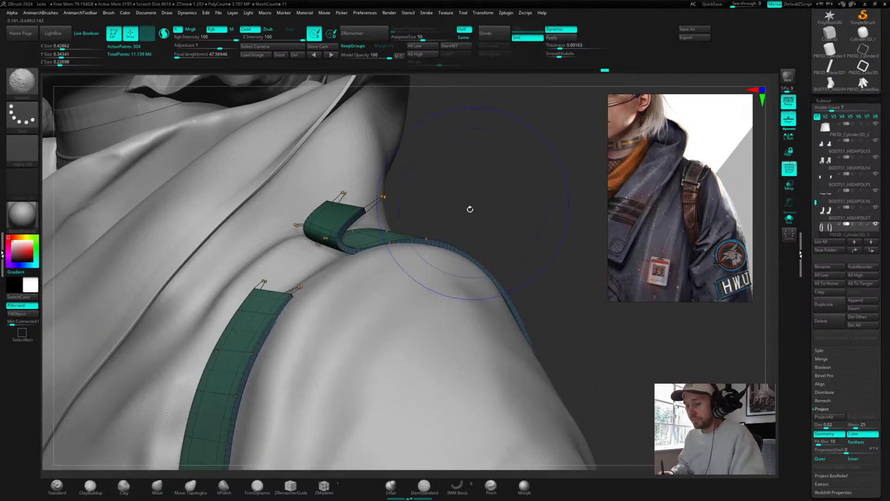
key("shift+d")
mouse_move(513, 179)
left_mouse_down()
mouse_move(521, 179)
mouse_move(499, 183)
left_mouse_up()
key("ctrl+f")
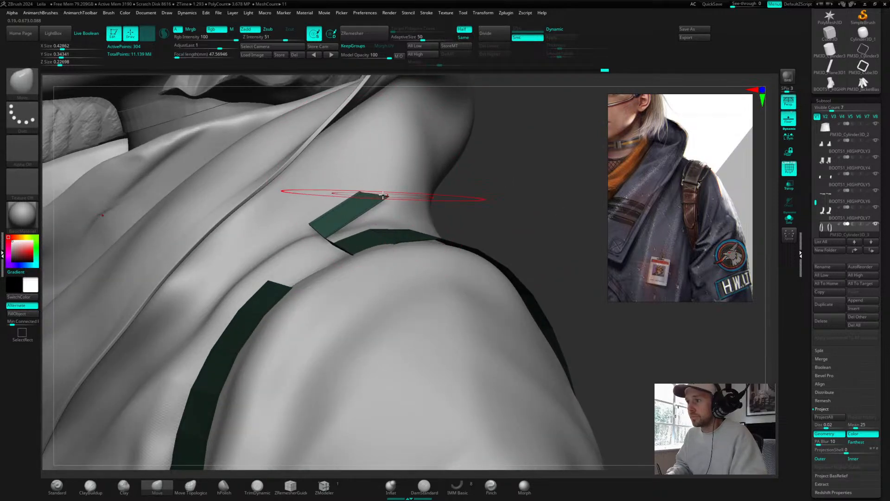
left_click_drag(383, 196, 384, 247)
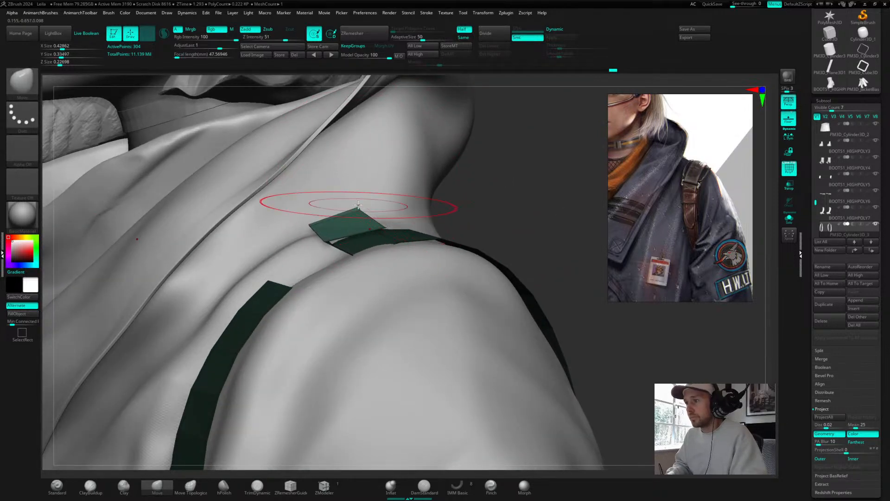
left_click_drag(358, 207, 357, 235)
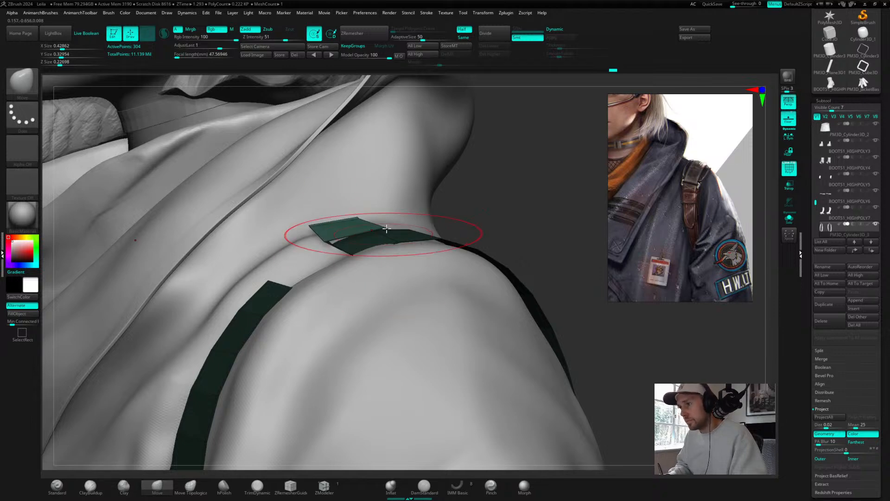
left_click_drag(388, 226, 387, 235)
Step: Enlarge the Move brush and nudge the strap's end flatter against the shoulder
mouse_move(523, 180)
left_mouse_down()
mouse_move(507, 191)
mouse_move(468, 194)
left_mouse_up()
key("s")
mouse_move(396, 182)
left_mouse_down()
mouse_move(393, 171)
mouse_move(444, 207)
left_mouse_up()
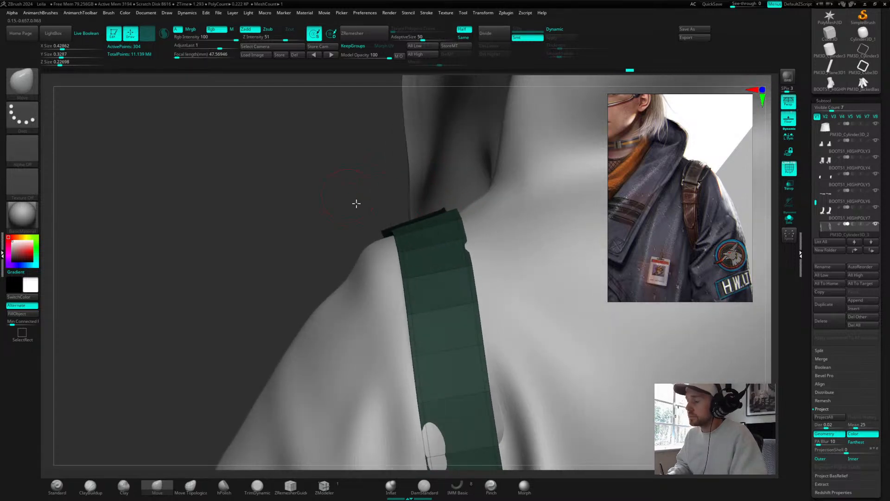
left_click_drag(356, 203, 514, 146)
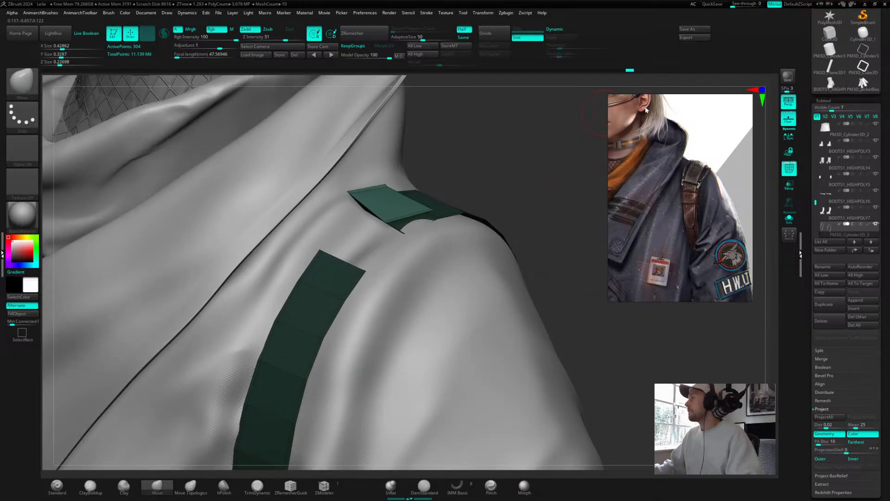
left_click_drag(889, 106, 834, 27)
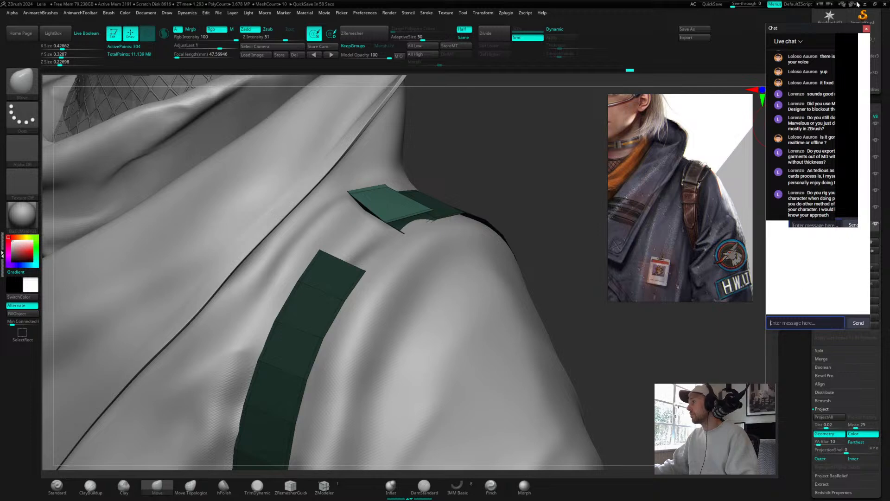
left_click_drag(811, 29, 889, 27)
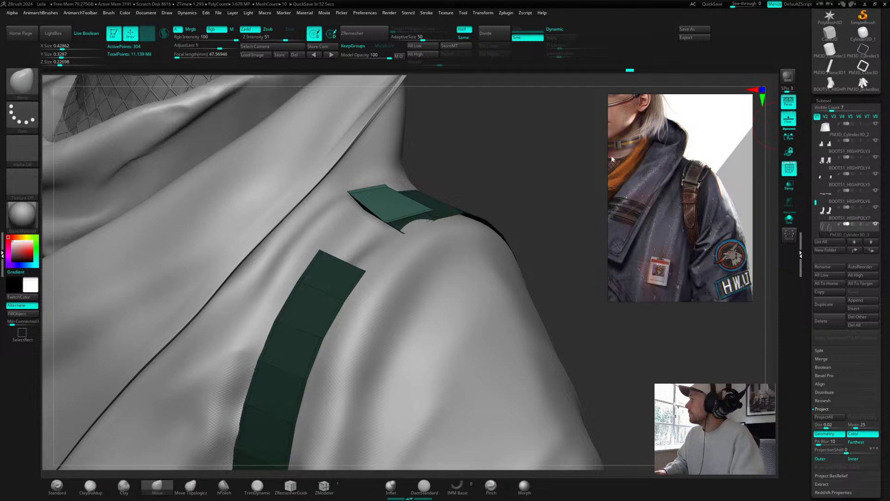
mouse_move(502, 218)
left_mouse_down()
mouse_move(511, 175)
mouse_move(534, 203)
mouse_move(513, 228)
mouse_move(440, 241)
left_mouse_up()
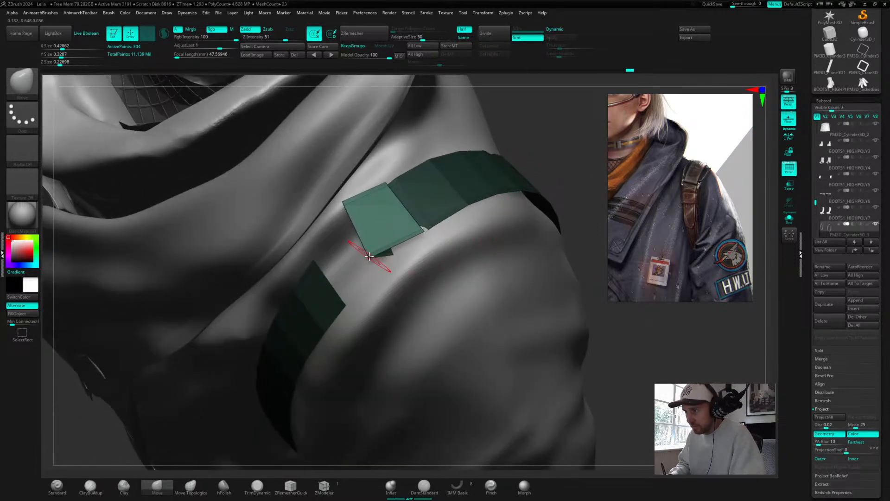
left_click_drag(380, 254, 399, 248)
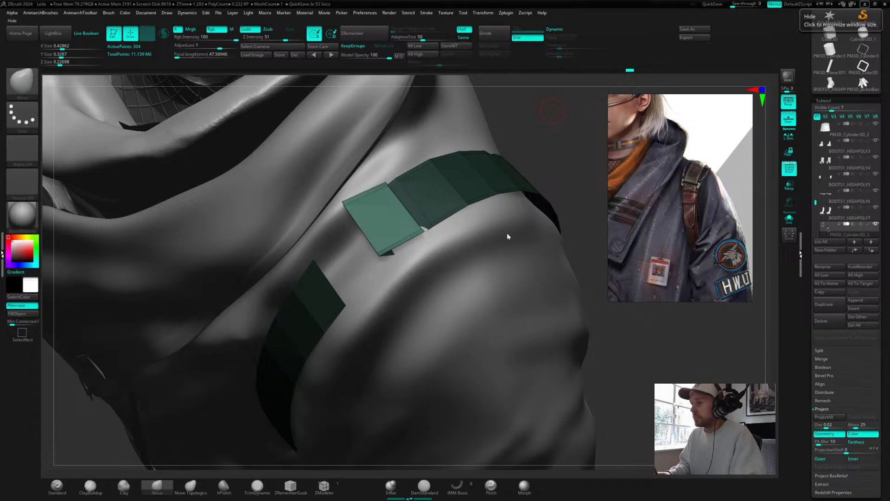
left_click_drag(556, 162, 575, 113)
Step: Re-enable dynamic subdivision, set the dynamic thickness to 0.00088, and hide the polyframe
key("d")
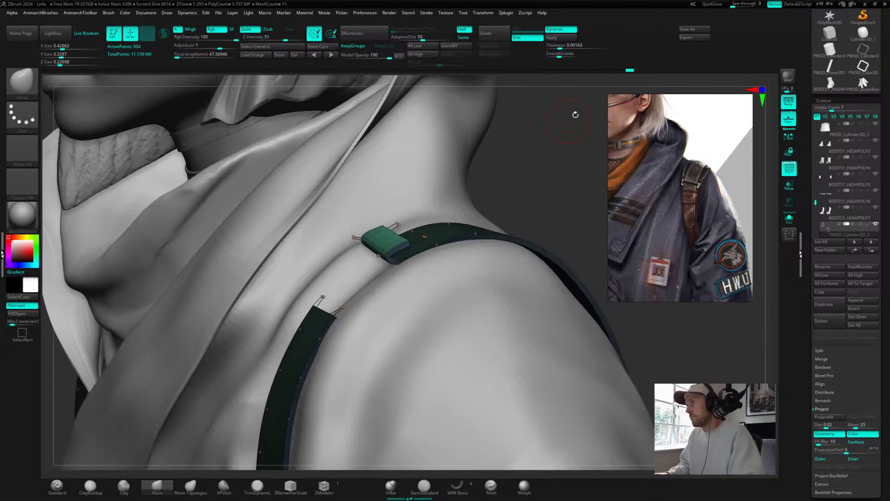
left_click_drag(562, 47, 560, 45)
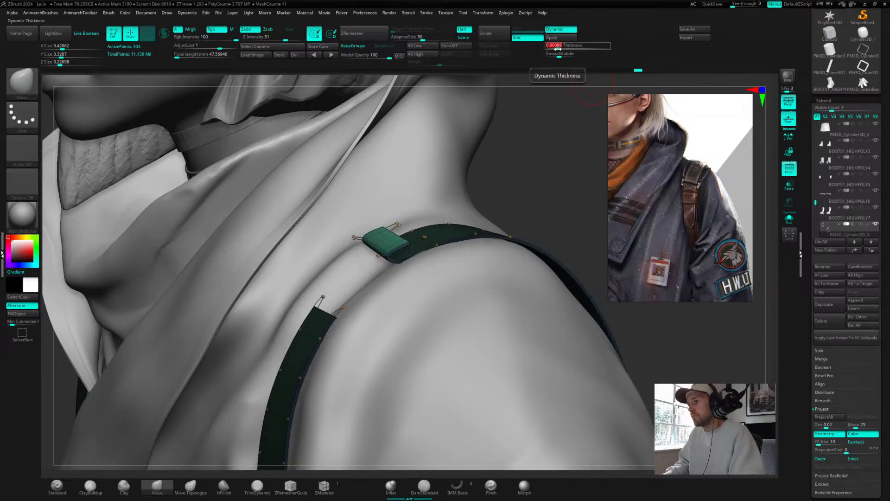
left_click_drag(552, 202, 534, 196, "alt")
key("shift+d")
key("shift+f")
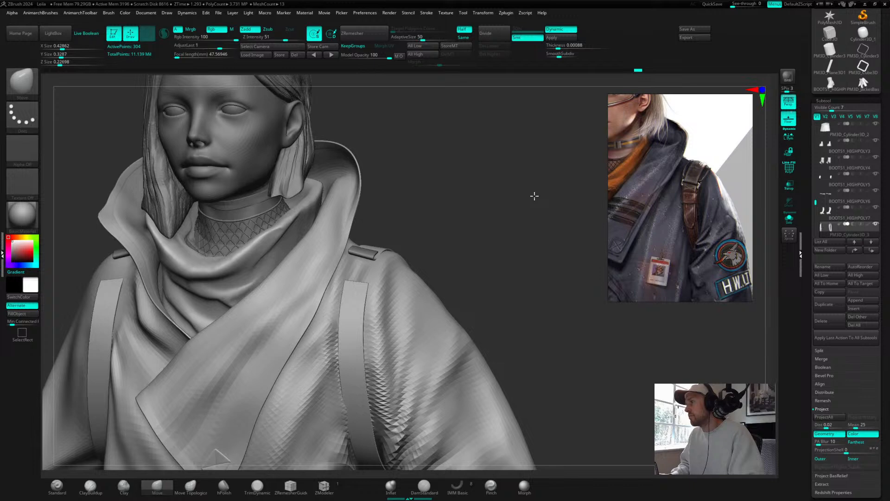
Step: Reposition the strap's end with the transpose gizmo so it tucks onto the shoulder
left_click_drag(533, 195, 563, 196)
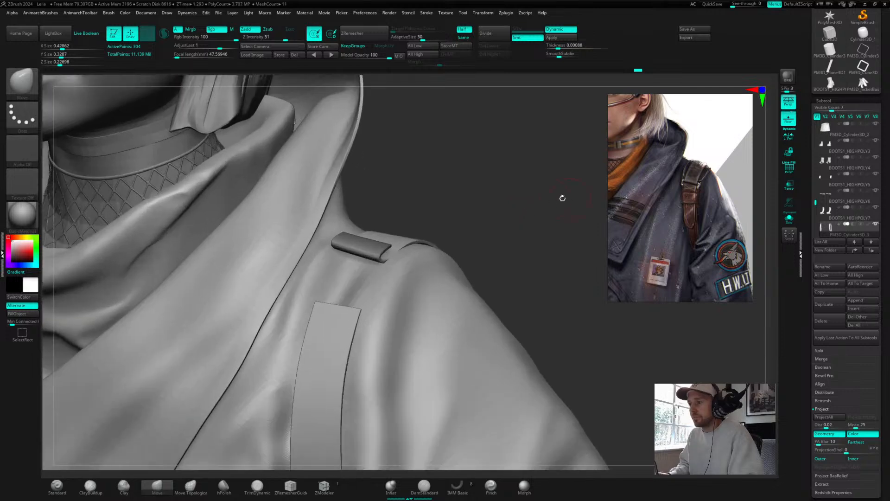
left_click(550, 196, "ctrl")
key("w")
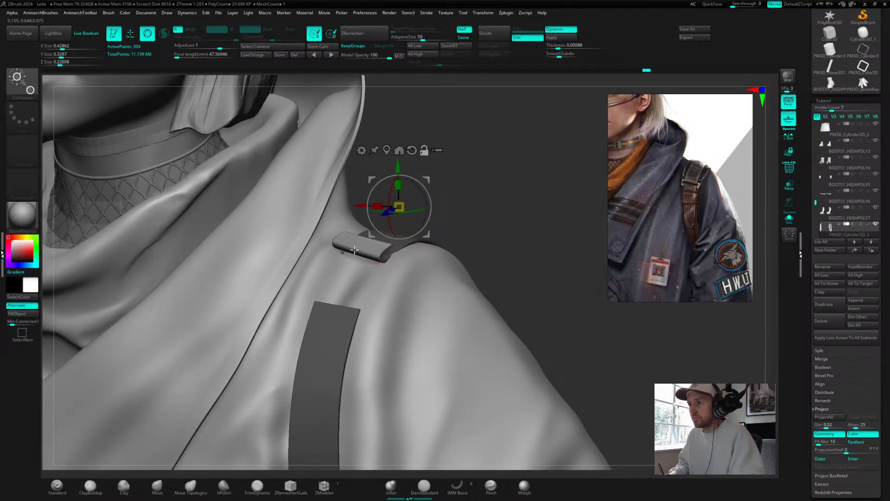
left_click_drag(478, 182, 393, 184)
left_click_drag(508, 172, 360, 251)
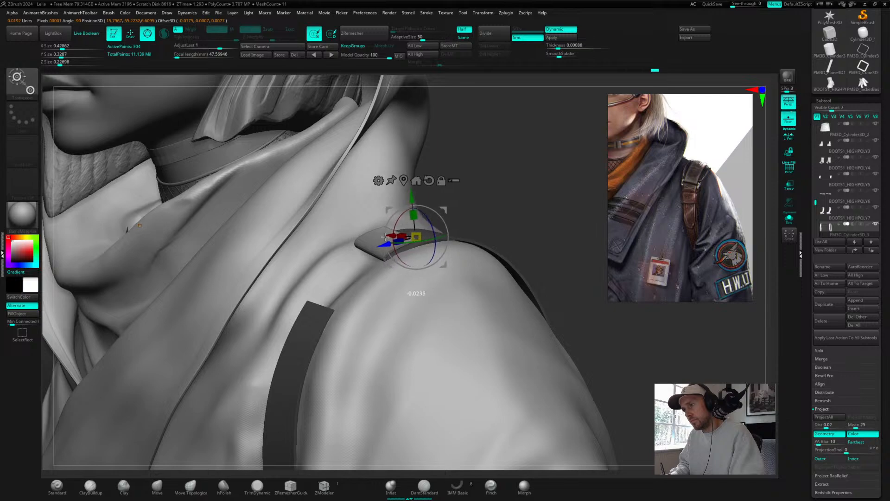
left_click_drag(384, 237, 385, 211)
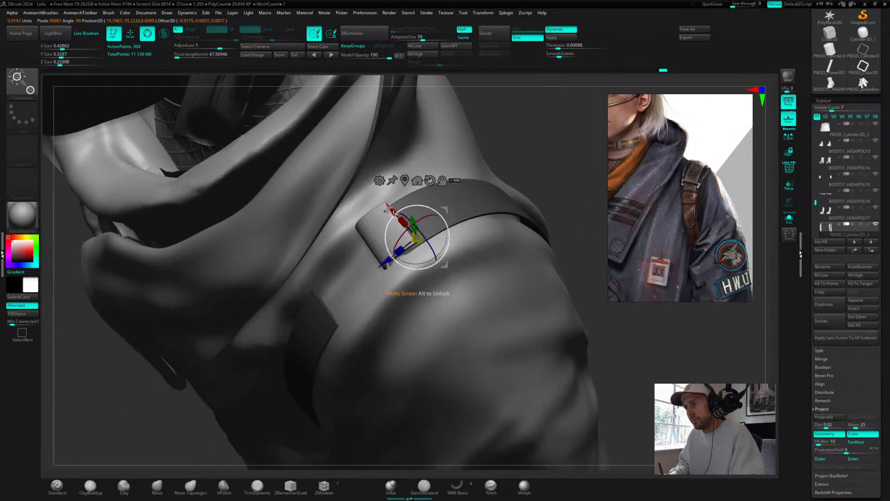
left_click_drag(571, 139, 510, 218)
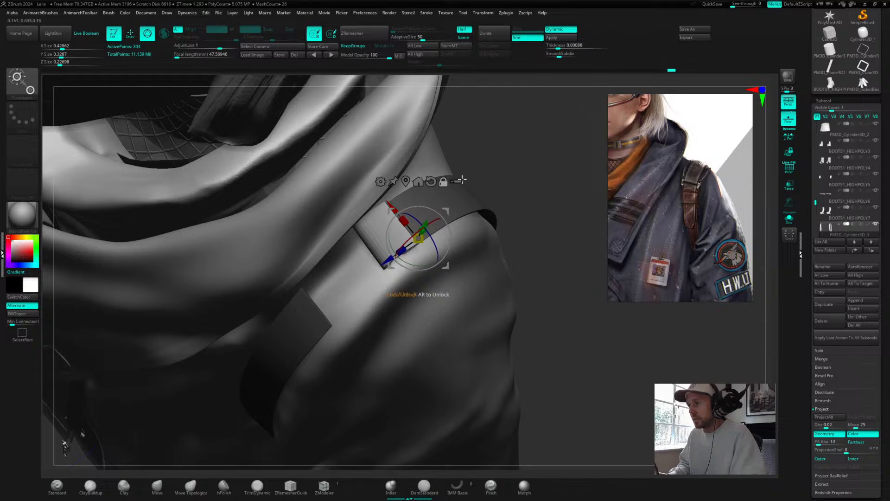
left_click_drag(501, 148, 529, 149)
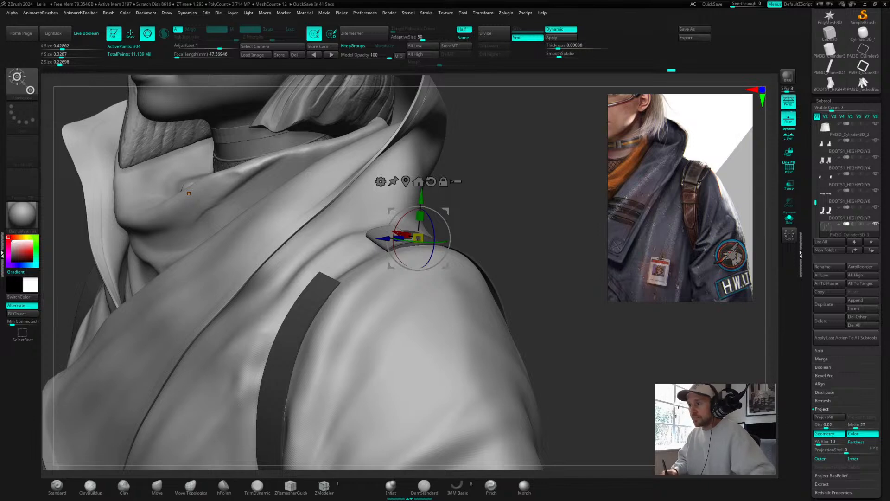
Step: Return to draw mode, select the jacket subtool, and lower it to subdivision level 1
mouse_move(514, 219)
left_mouse_down()
mouse_move(526, 223)
mouse_move(523, 235)
mouse_move(468, 232)
mouse_move(491, 235)
left_mouse_up()
key("q")
left_click(460, 298, "alt")
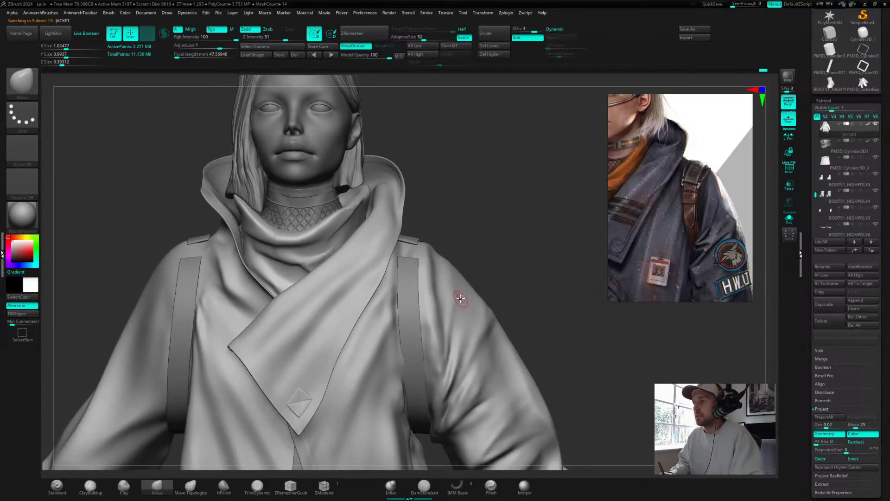
left_click_drag(519, 30, 527, 31)
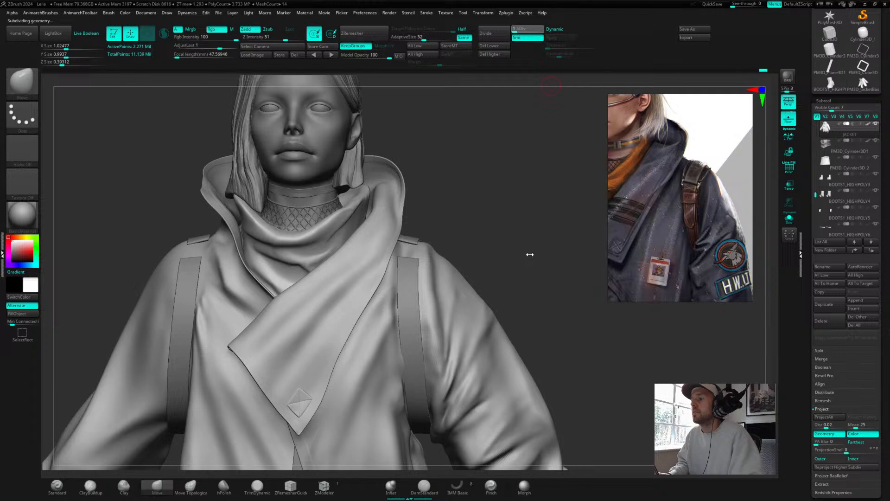
left_click_drag(526, 249, 458, 193, "alt")
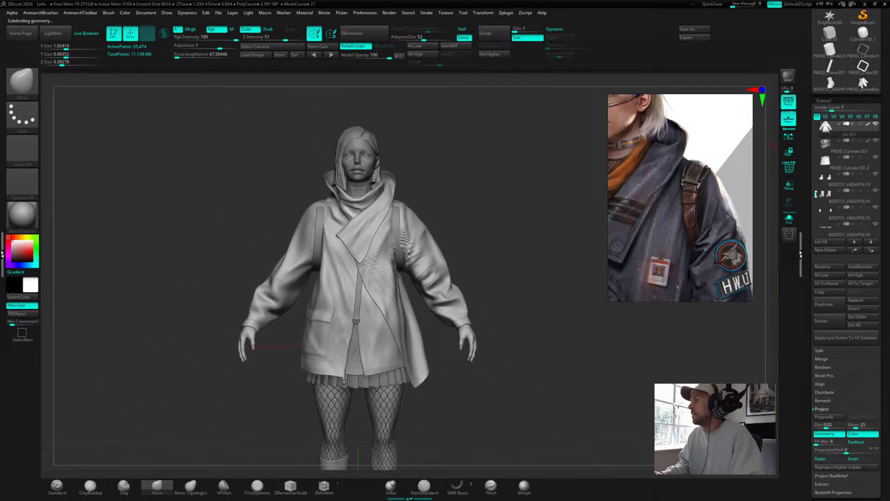
left_click_drag(816, 194, 816, 154)
left_click_drag(552, 397, 553, 259, "alt")
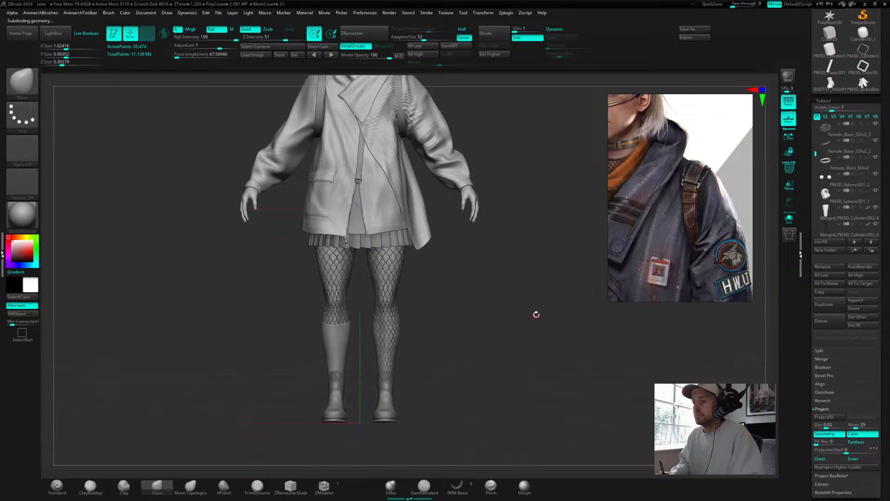
Step: Generate a low-resolution TPose mesh of all subtools with Transpose Master for posing
left_click_drag(536, 315, 525, 318)
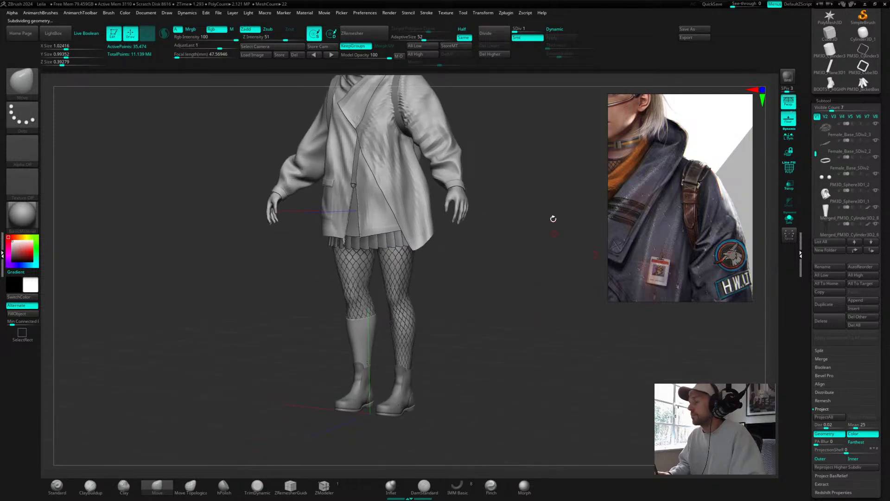
left_click_drag(553, 219, 538, 250)
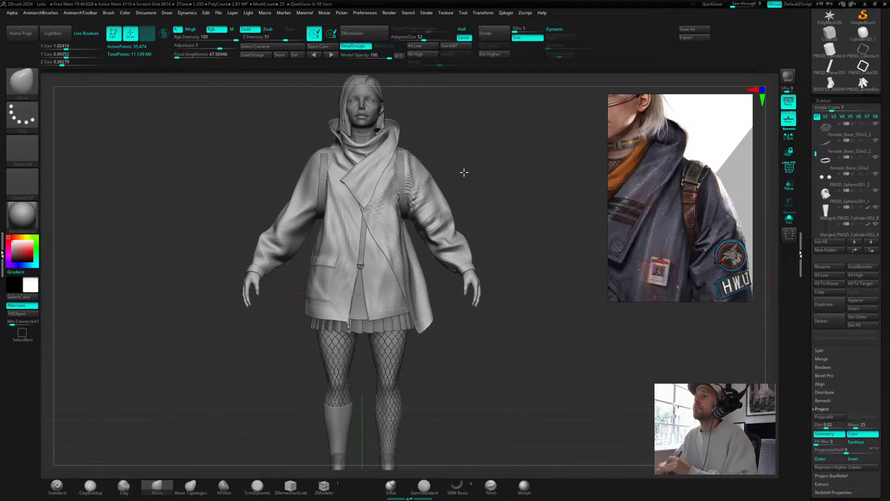
left_click_drag(523, 171, 493, 186, "alt")
left_click(507, 14)
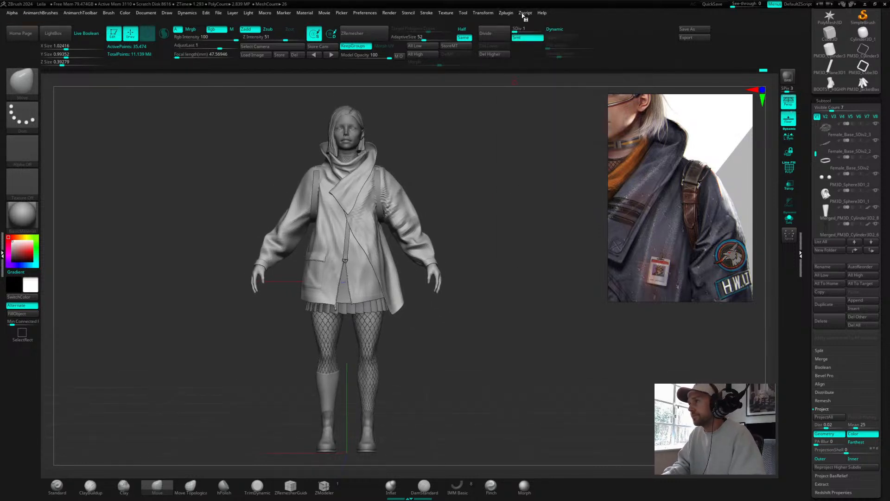
left_click(525, 14)
left_click(507, 14)
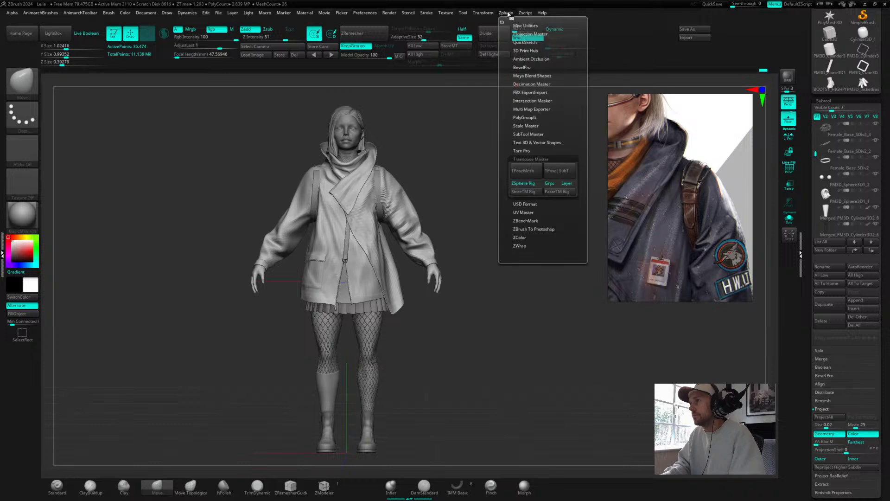
left_click(523, 171)
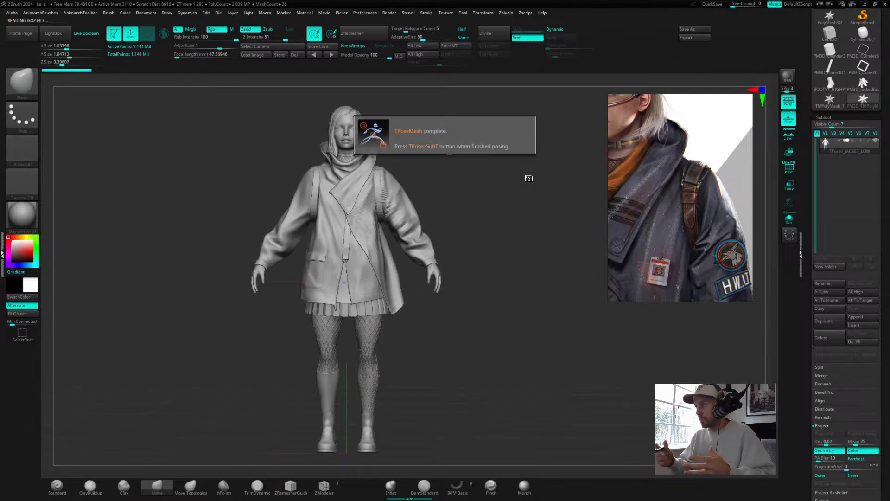
Step: Switch to the MaskLasso brush and pan the reference image to show the character's full raised-arm pose
mouse_move(449, 210)
left_mouse_down()
mouse_move(469, 221)
mouse_move(479, 193)
left_mouse_up()
key("b")
key("m")
key("v")
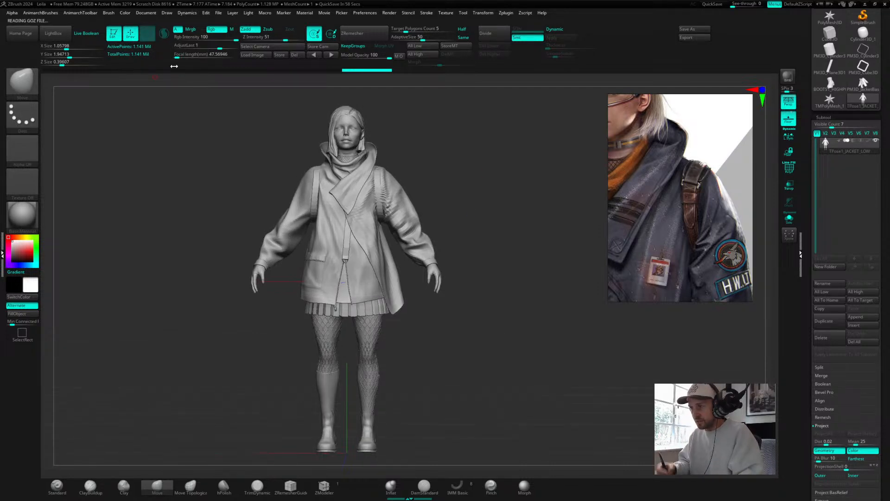
left_click_drag(442, 215, 483, 158)
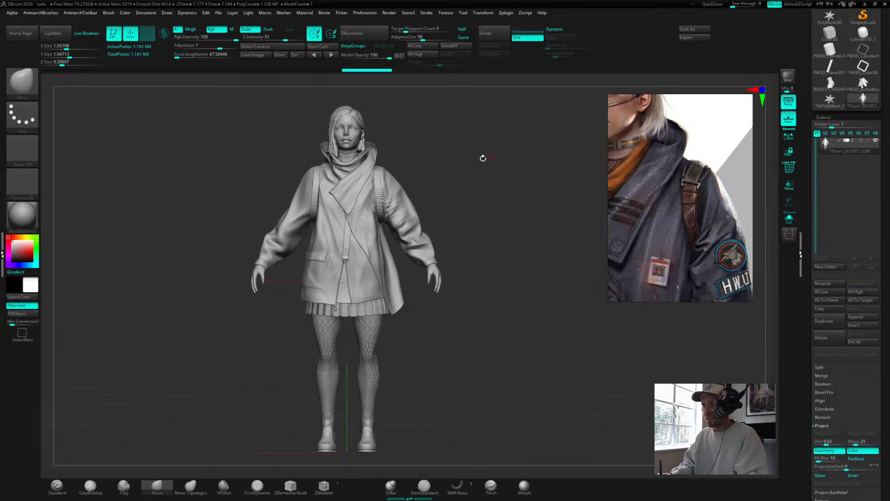
left_click_drag(460, 187, 478, 180, "alt")
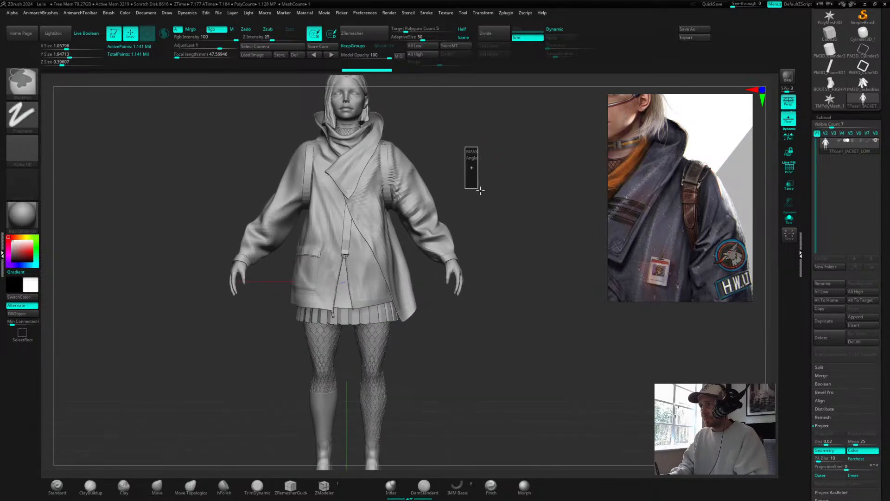
key("ctrl")
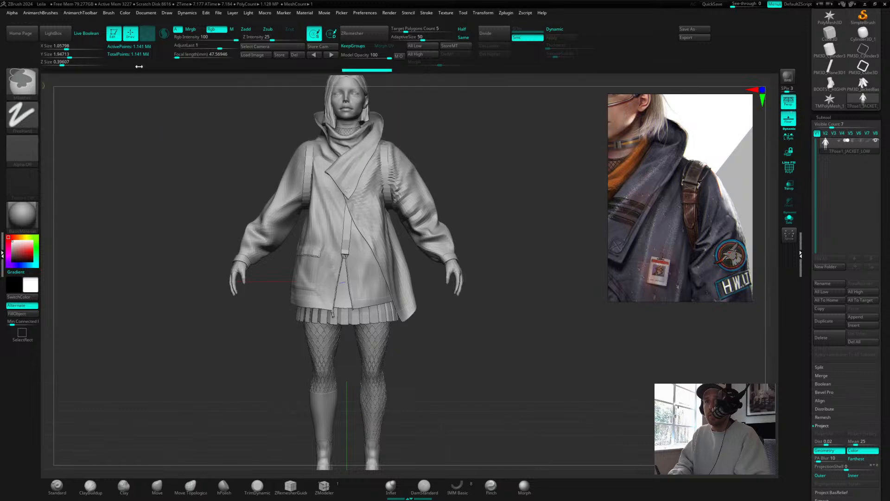
left_click(24, 85, "ctrl")
left_click(169, 122, "ctrl")
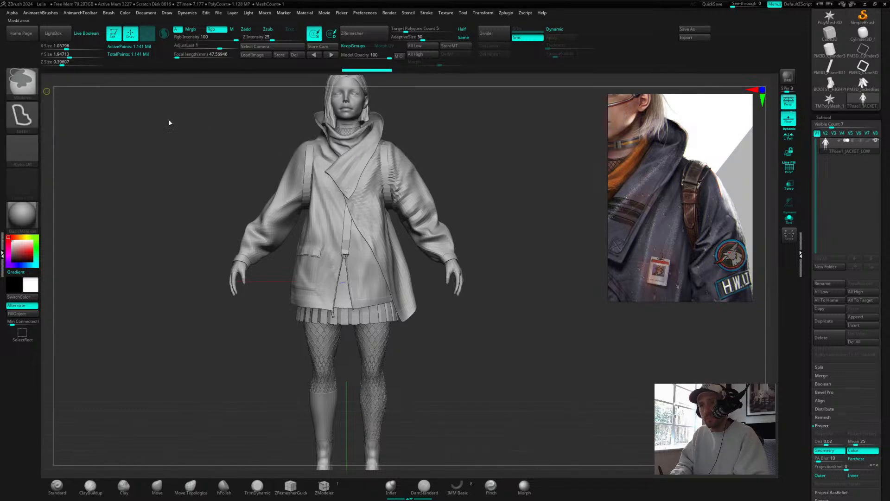
mouse_move(491, 144)
left_mouse_down()
mouse_move(516, 214)
mouse_move(490, 149)
mouse_move(502, 157)
left_mouse_up()
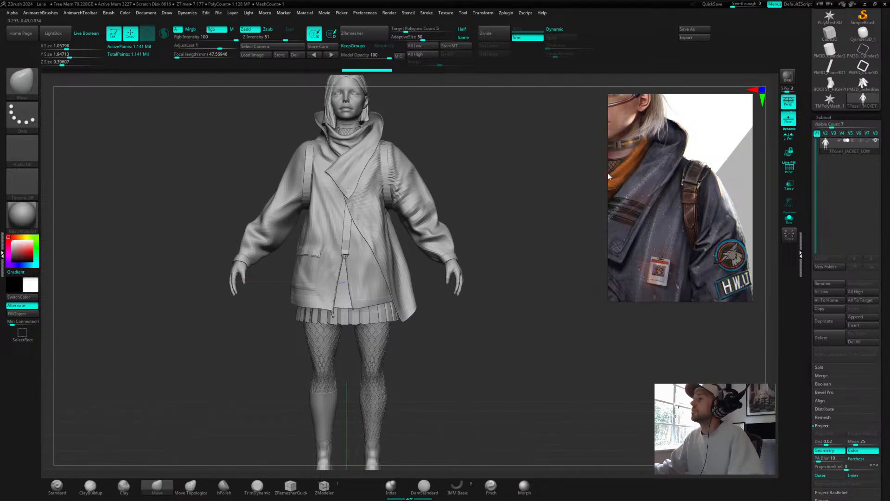
scroll(626, 174, "down", 4)
middle_click_drag(626, 174, 705, 182)
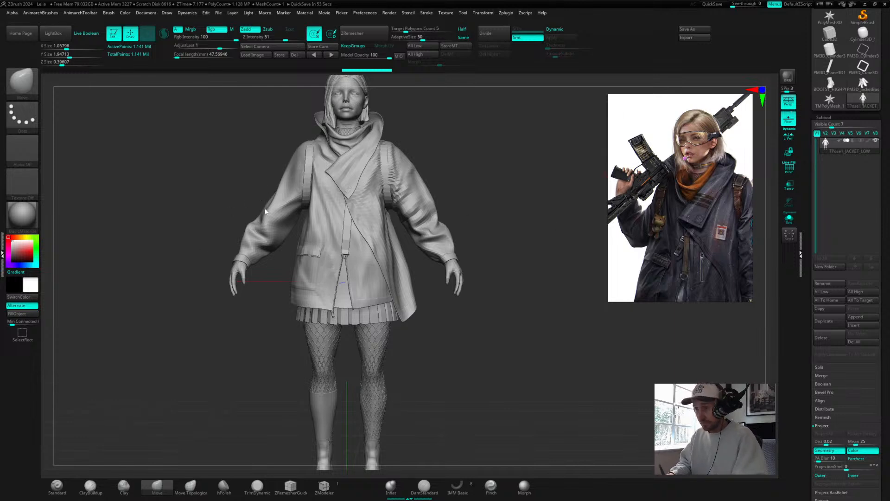
Step: Lasso-mask the character so only her right arm stays unmasked for posing
mouse_move(220, 204)
left_mouse_down()
mouse_move(224, 236)
mouse_move(224, 202)
left_mouse_up()
key("ctrl")
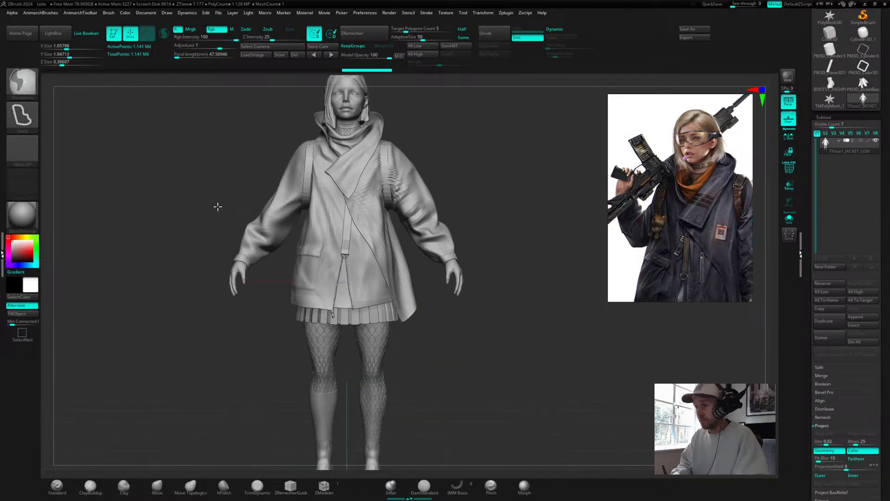
mouse_move(203, 285)
left_mouse_down("ctrl")
mouse_move(262, 304)
mouse_move(304, 211)
mouse_move(294, 124)
mouse_move(210, 294)
mouse_move(267, 271)
mouse_move(295, 190)
left_mouse_up("ctrl")
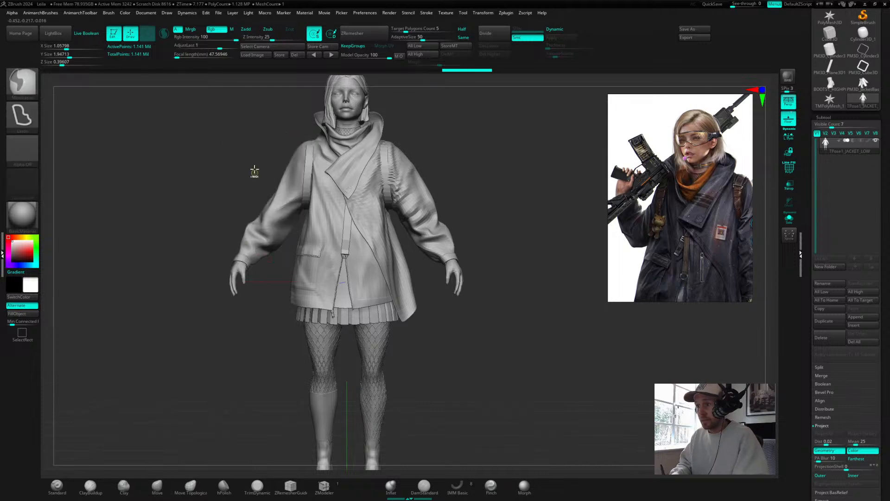
mouse_move(254, 167)
left_mouse_down("ctrl")
mouse_move(225, 310)
mouse_move(280, 271)
mouse_move(308, 206)
mouse_move(318, 148)
mouse_move(292, 136)
left_mouse_up("ctrl")
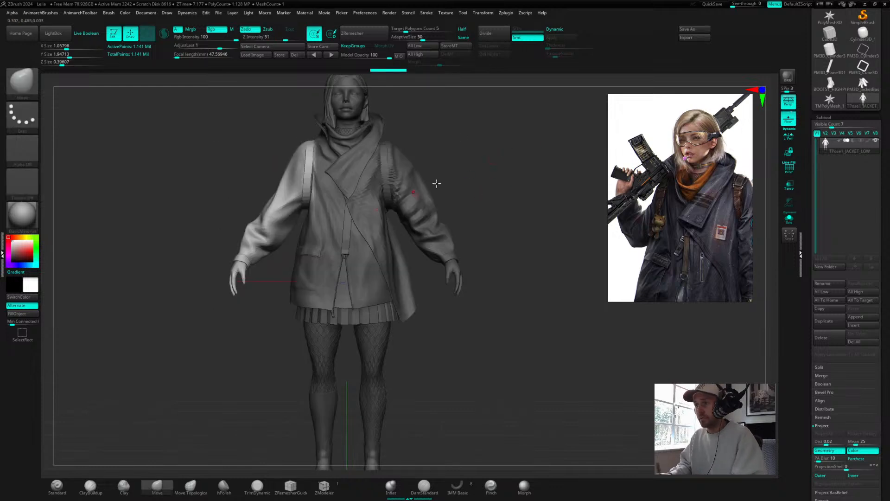
mouse_move(435, 184)
left_mouse_down()
mouse_move(511, 157)
mouse_move(544, 159)
mouse_move(470, 160)
mouse_move(488, 161)
left_mouse_up()
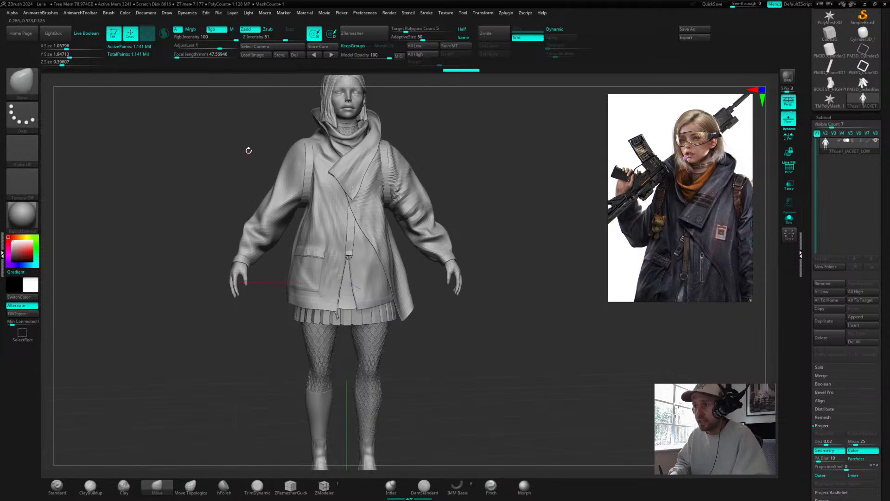
mouse_move(248, 150)
left_mouse_down()
mouse_move(229, 189)
mouse_move(210, 284)
mouse_move(264, 304)
mouse_move(312, 200)
mouse_move(315, 168)
mouse_move(306, 144)
left_mouse_up()
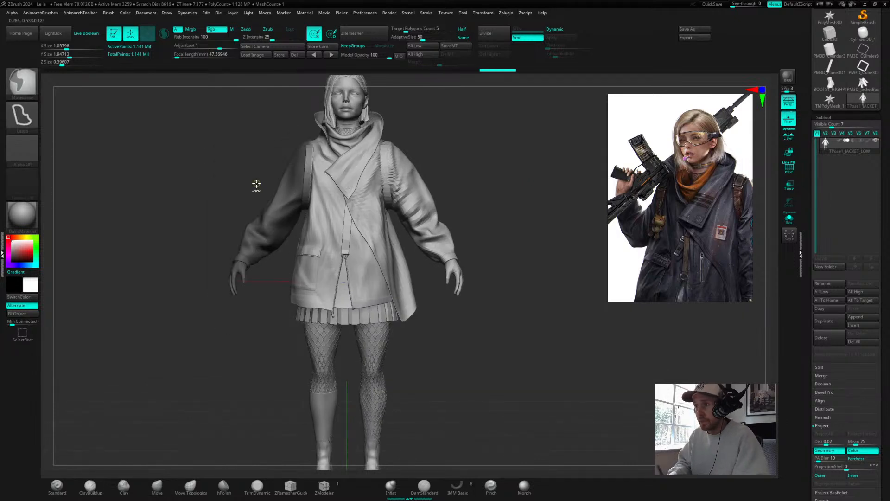
Step: Blur the mask twice to soften its edge around the shoulder
left_click_drag(791, 299, 807, 214)
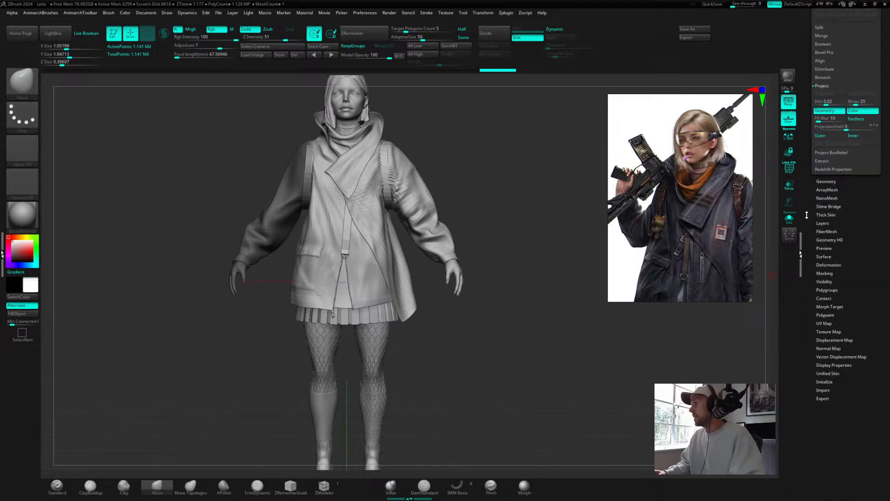
left_click(825, 273)
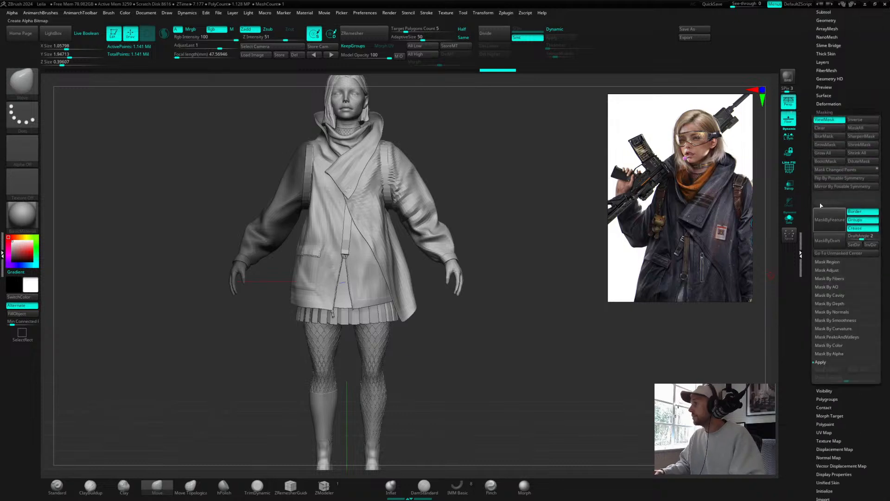
left_click(830, 138)
left_click(831, 135)
Step: Place the transpose gizmo at the right shoulder joint and align its orientation with the arm
left_click_drag(475, 137, 472, 149)
key("w")
mouse_move(428, 125)
left_mouse_down()
mouse_move(412, 166)
mouse_move(429, 156)
mouse_move(417, 158)
left_mouse_up()
left_click(339, 226)
mouse_move(279, 297)
left_mouse_down("shift")
mouse_move(332, 284)
mouse_move(262, 267)
left_mouse_up("shift")
left_click_drag(304, 237, 311, 128)
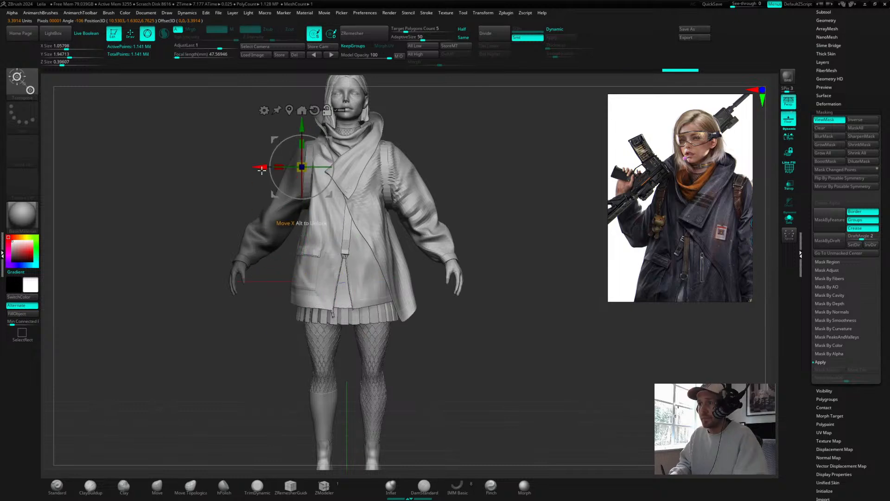
left_click_drag(262, 168, 268, 167)
left_click_drag(476, 154, 456, 142)
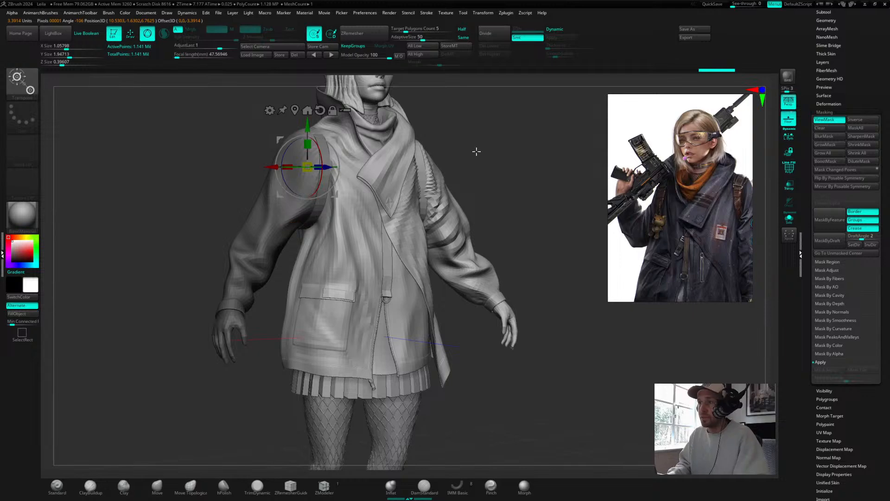
left_click_drag(320, 157, 321, 135)
mouse_move(510, 142)
left_mouse_down()
mouse_move(496, 135)
mouse_move(505, 151)
left_mouse_up()
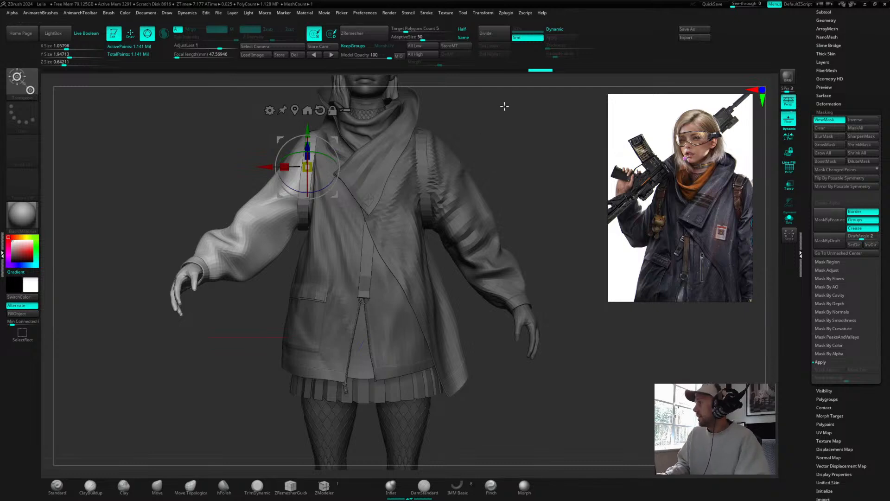
left_click_drag(513, 131, 499, 112)
left_click_drag(435, 134, 380, 140)
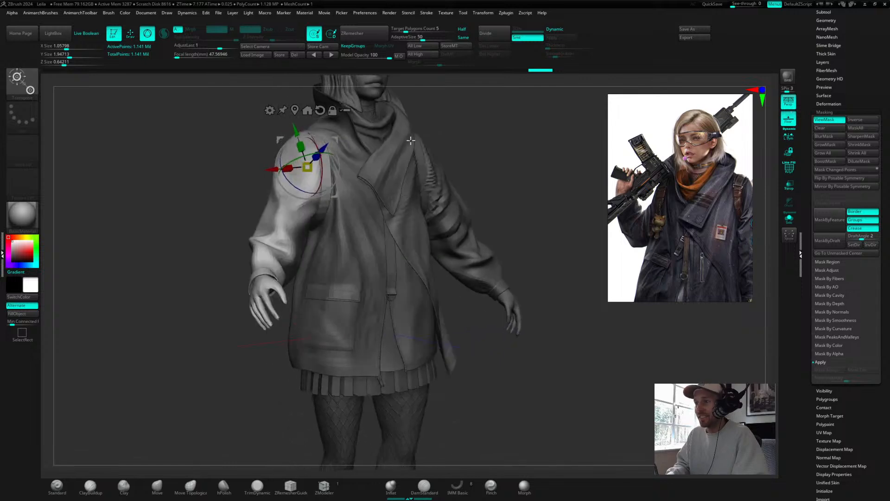
left_click_drag(294, 185, 293, 179)
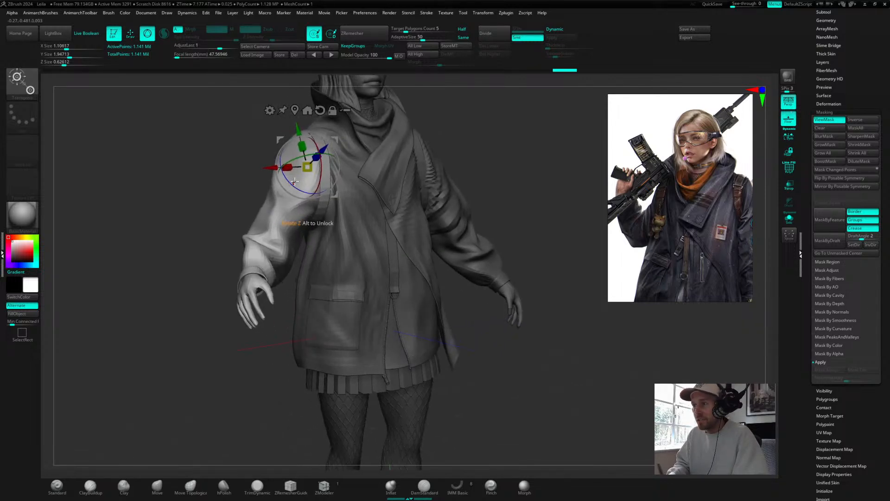
left_click_drag(514, 163, 496, 163)
left_click_drag(265, 166, 256, 165)
left_click_drag(502, 149, 489, 143)
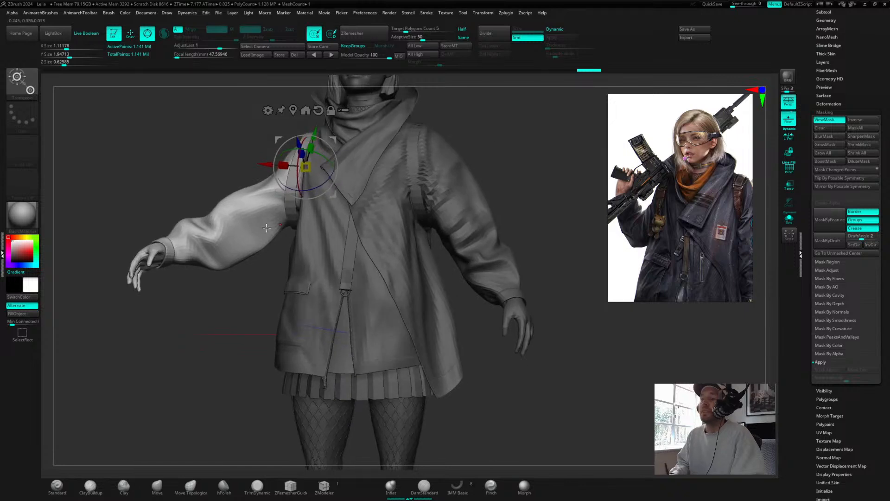
Step: Blur the arm mask once more to smooth the shoulder transition
key("q")
mouse_move(245, 145)
left_mouse_down("ctrl")
mouse_move(223, 163)
mouse_move(251, 247)
mouse_move(281, 253)
mouse_move(304, 232)
mouse_move(319, 133)
mouse_move(234, 136)
left_mouse_up("ctrl")
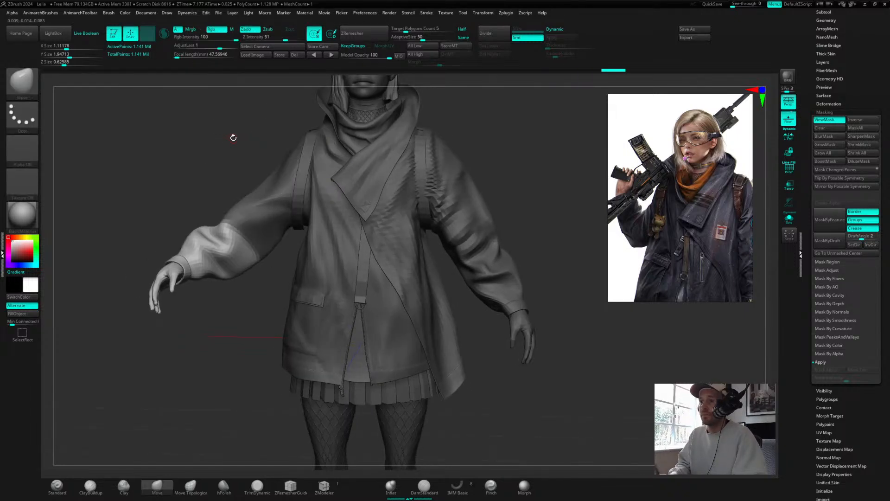
left_click(827, 137)
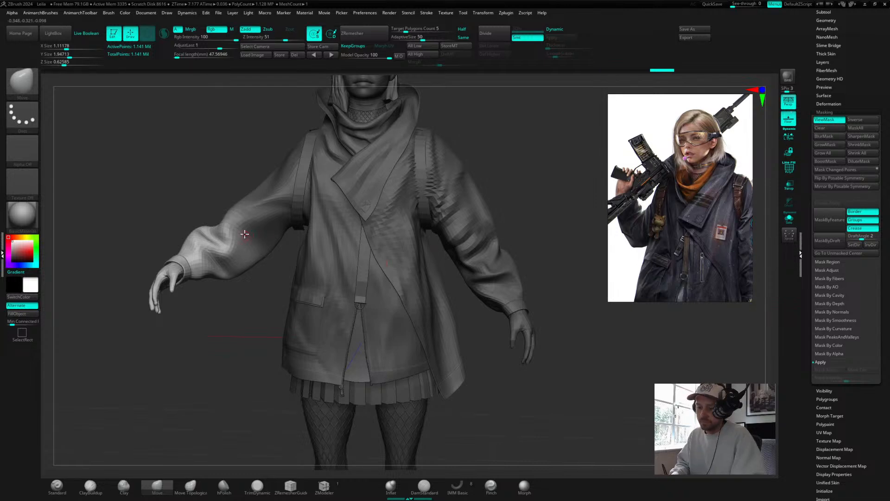
Step: Rotate the unmasked arm about 95 degrees at the shoulder with the gizmo to raise the hand, then hide the mask display
key("r")
left_click_drag(233, 137, 303, 139)
left_click_drag(284, 240, 267, 235, "alt")
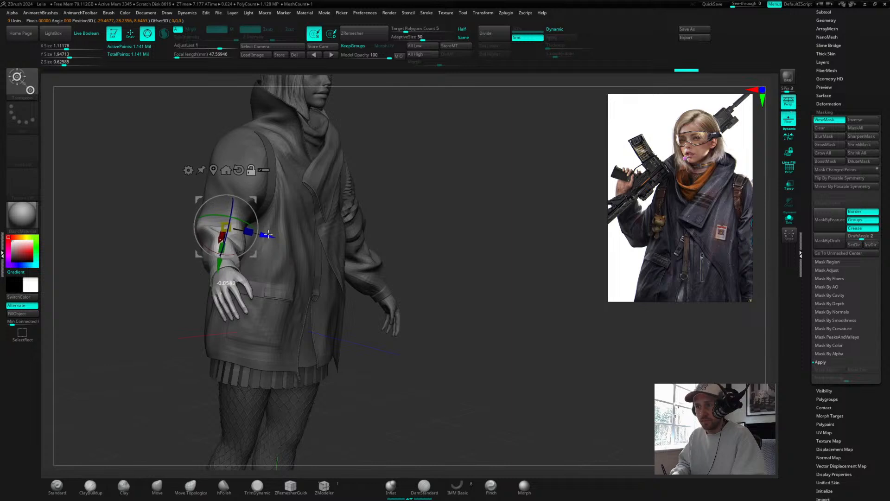
left_click_drag(443, 161, 197, 235)
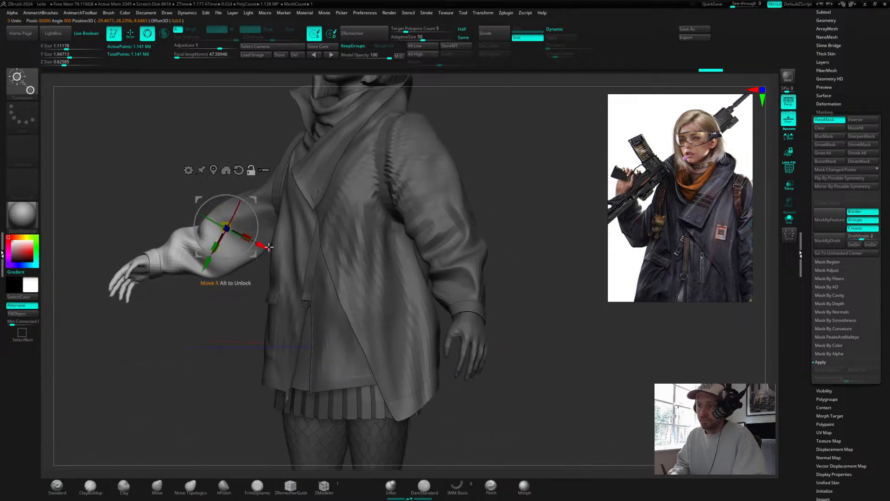
left_click_drag(269, 246, 264, 256)
left_click_drag(216, 272, 216, 280)
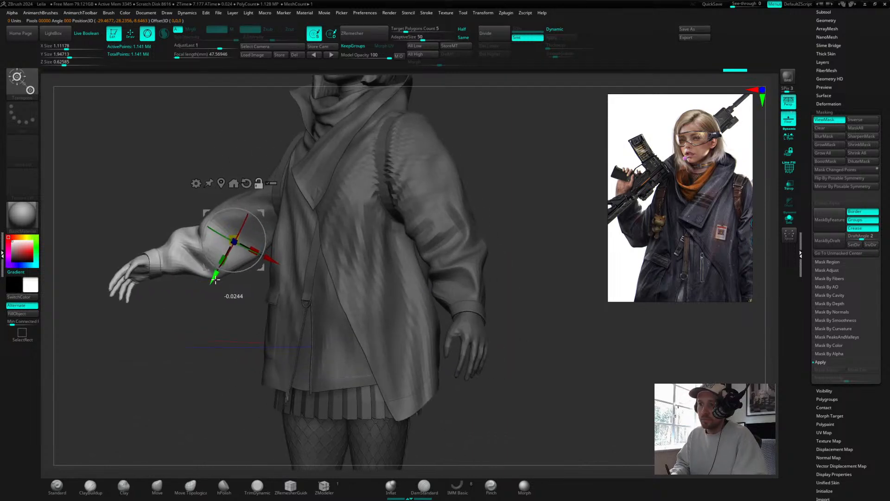
left_click_drag(231, 212, 255, 232)
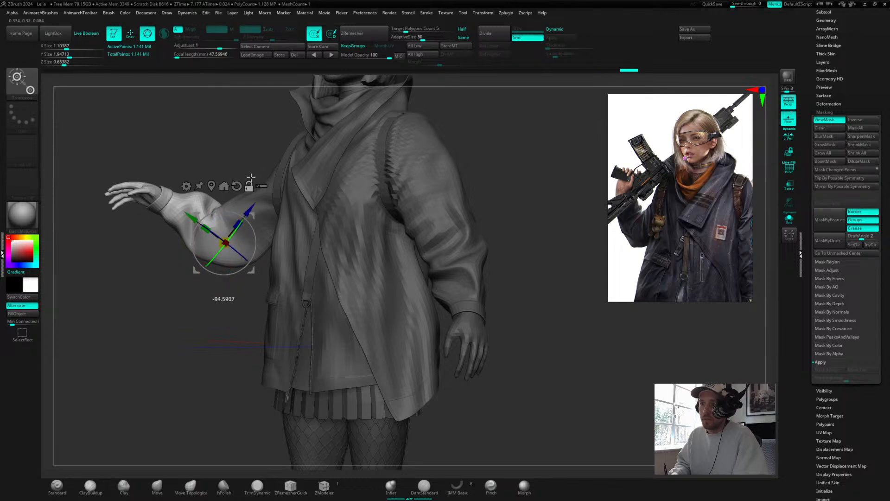
mouse_move(232, 135)
left_mouse_down()
mouse_move(263, 123)
mouse_move(241, 133)
left_mouse_up()
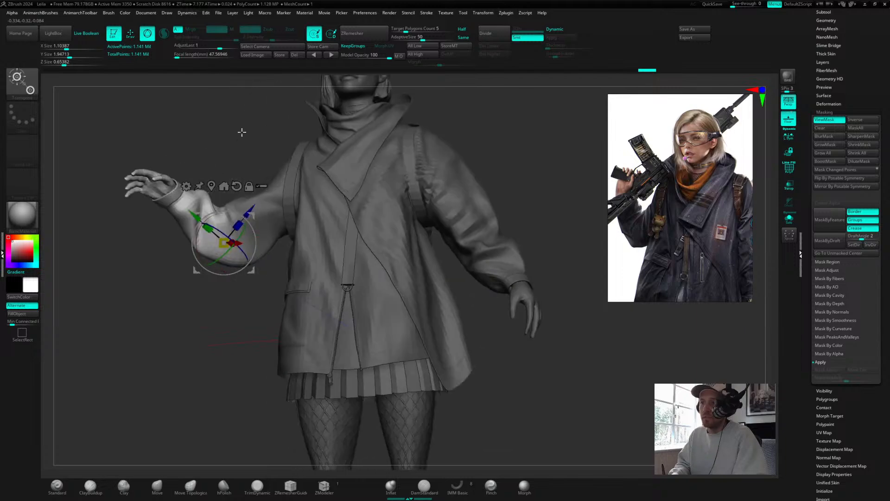
left_click_drag(242, 231, 249, 202)
left_click_drag(233, 178, 244, 206)
left_click_drag(236, 152, 488, 121)
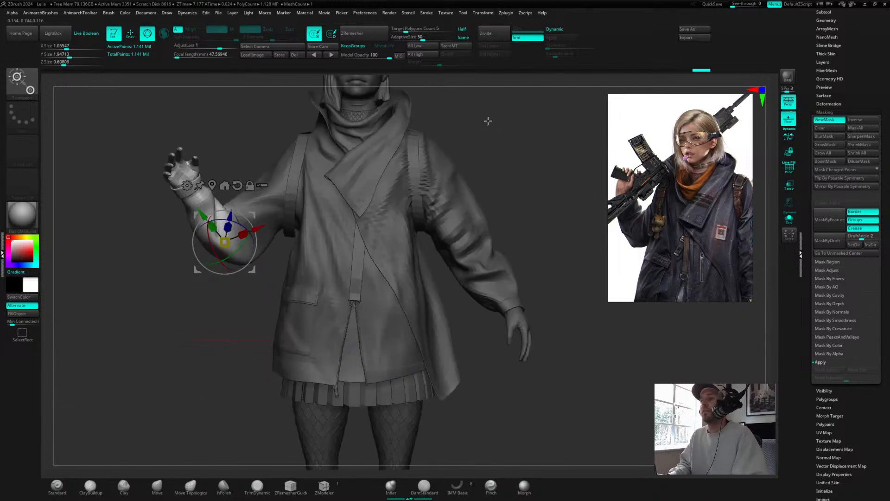
key("ctrl+h")
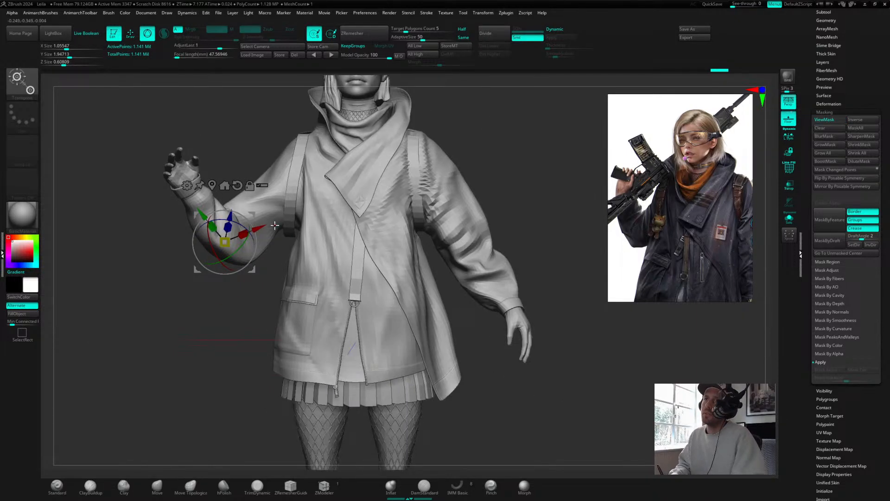
left_click_drag(481, 148, 245, 242)
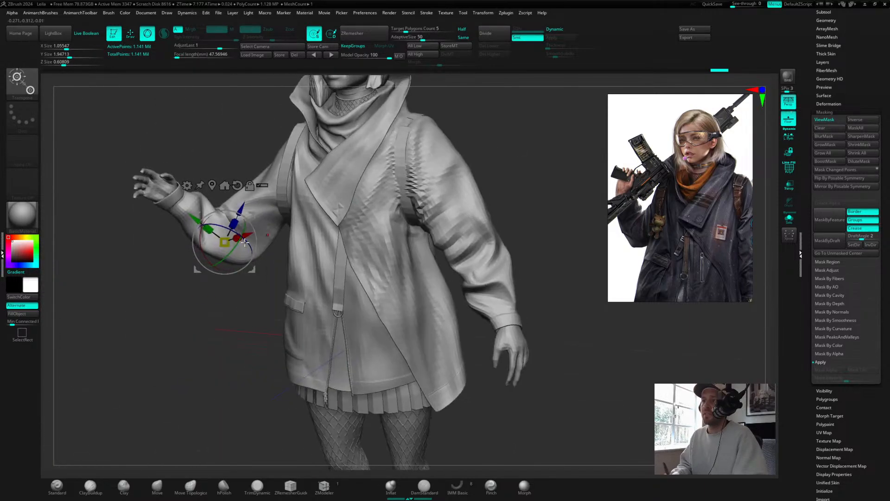
Step: Smooth the armpit of the raised right arm with the sculpting brush
key("q")
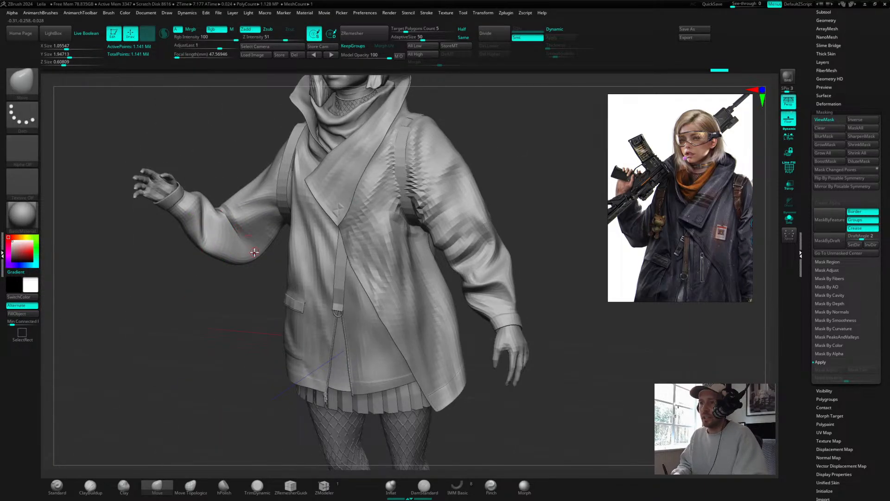
key("shift")
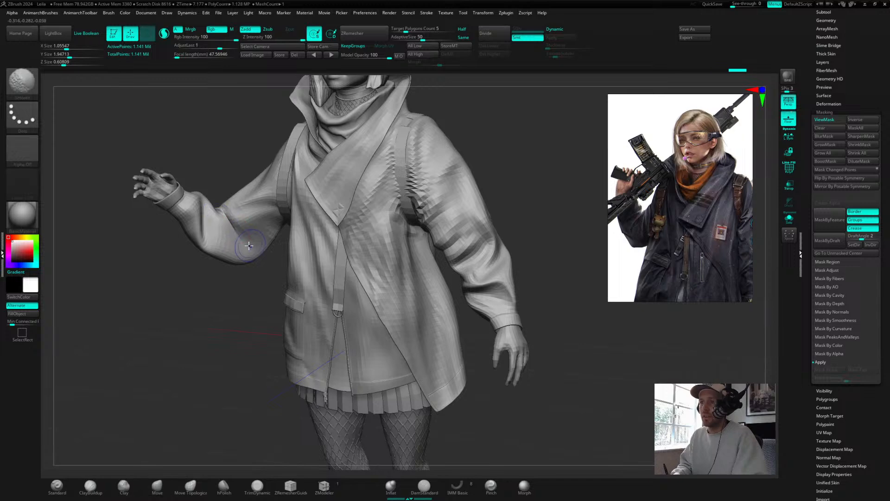
left_click_drag(219, 208, 246, 256, "shift")
left_click_drag(195, 160, 223, 212)
left_click_drag(218, 204, 197, 179, "shift")
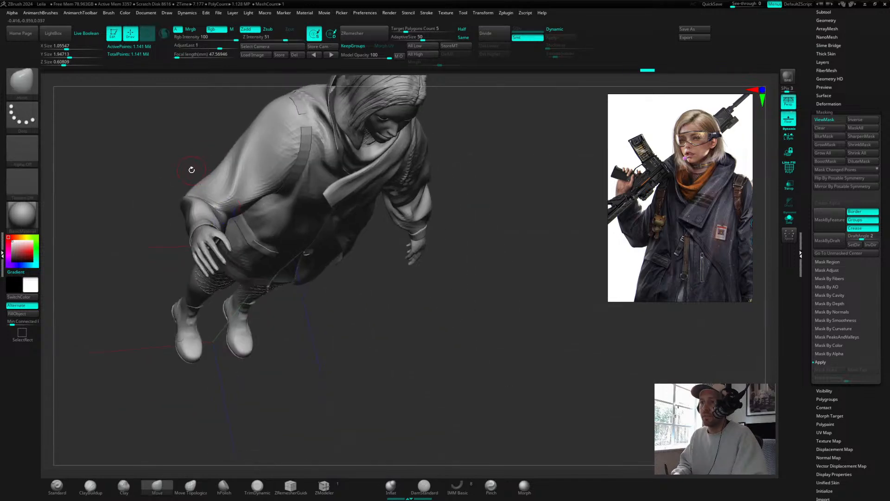
left_click_drag(176, 139, 305, 235)
left_click_drag(278, 296, 232, 262)
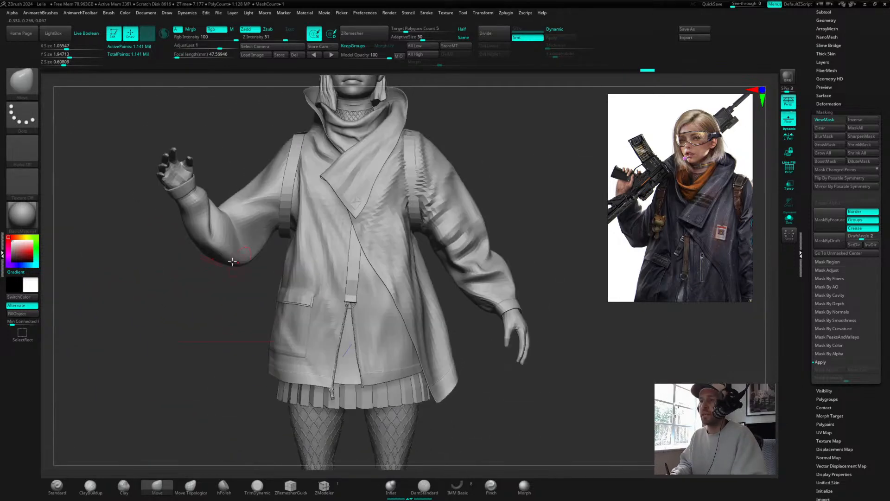
Step: Mask the torso around the right arm and blur the mask edge
key("ctrl")
mouse_move(152, 128)
left_mouse_down("ctrl")
mouse_move(250, 283)
mouse_move(282, 251)
mouse_move(297, 186)
mouse_move(281, 113)
left_mouse_up("ctrl")
left_click(506, 159, "ctrl")
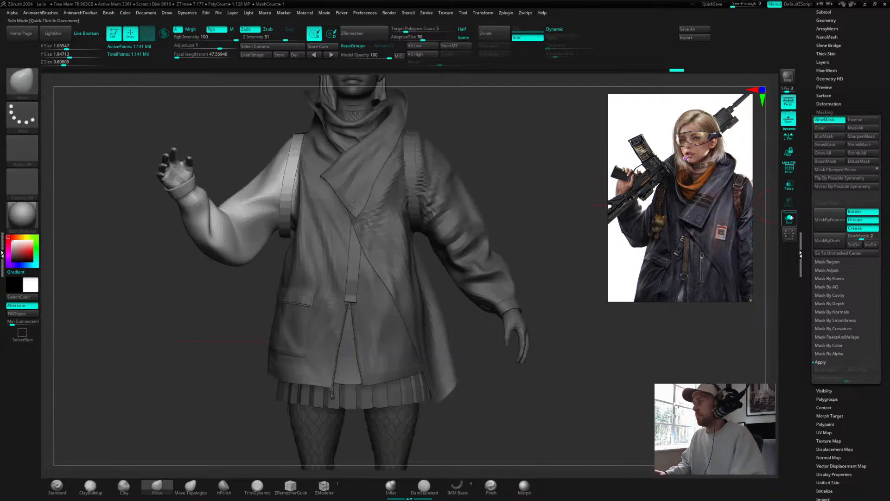
left_click(827, 138)
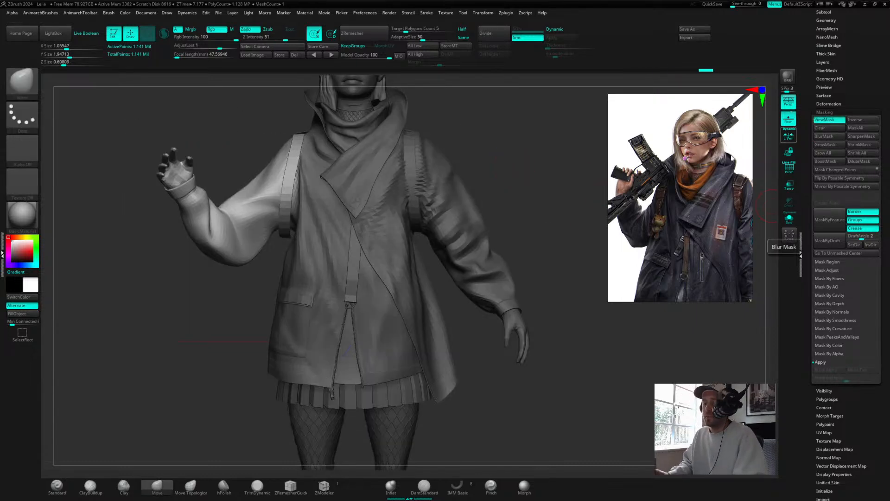
Step: Reset the transpose gizmo and reposition it on the right shoulder joint
key("w")
left_click(292, 167)
left_click_drag(482, 129, 322, 131)
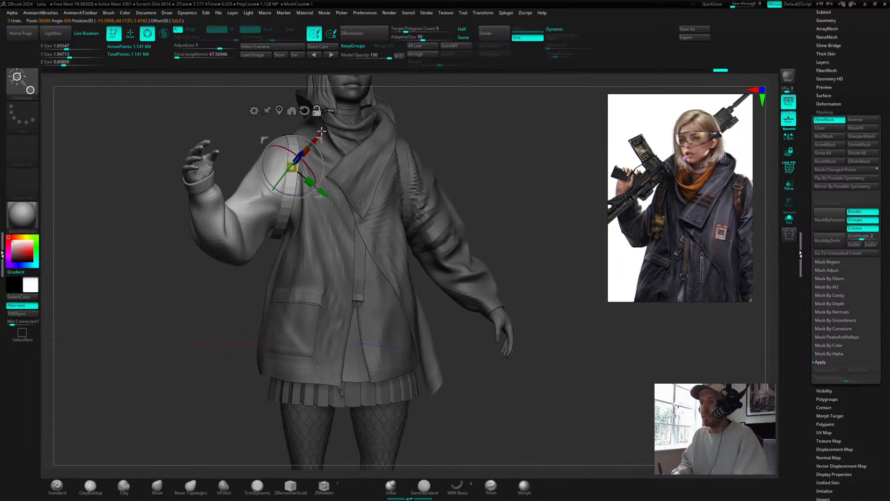
left_click(304, 111, "alt")
left_click_drag(523, 130, 484, 132)
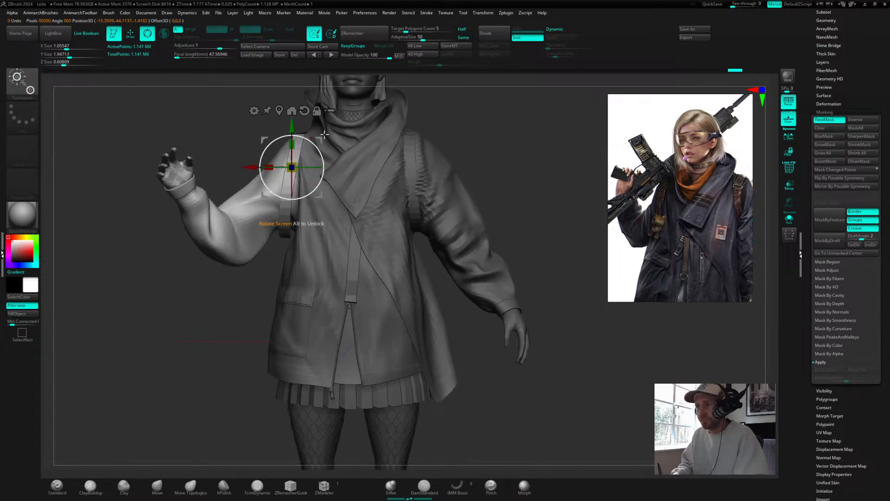
left_click_drag(276, 144, 294, 162)
left_click(469, 119, "ctrl")
left_click(475, 117, "ctrl")
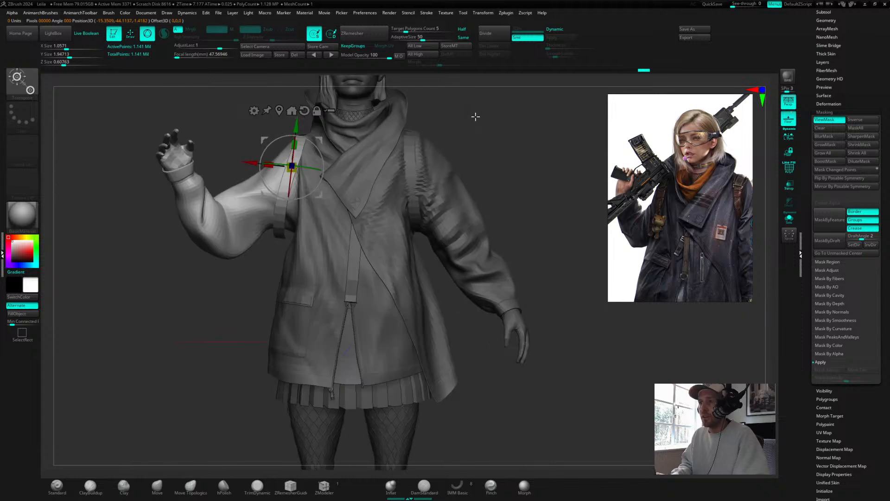
Step: Rotate the right arm further at the shoulder from a side view
left_click_drag(508, 139, 424, 144)
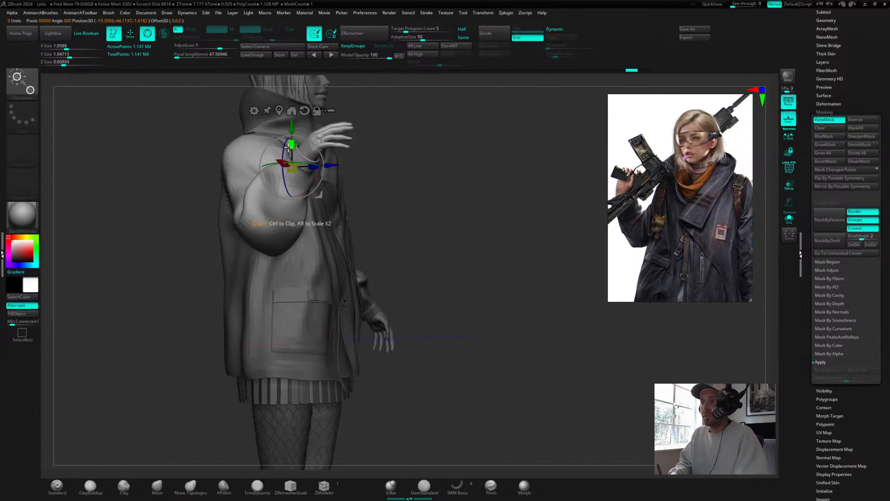
left_click_drag(288, 147, 319, 159)
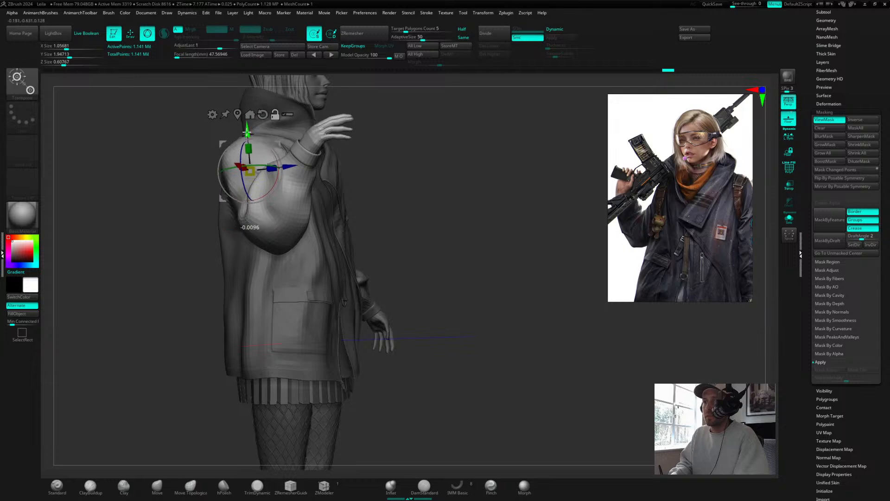
left_click_drag(247, 133, 273, 146)
mouse_move(477, 179)
left_mouse_down()
mouse_move(441, 173)
mouse_move(495, 194)
mouse_move(486, 175)
left_mouse_up()
mouse_move(172, 164)
left_mouse_down()
mouse_move(195, 134)
mouse_move(206, 144)
left_mouse_up()
mouse_move(230, 151)
left_mouse_down("ctrl")
mouse_move(204, 185)
mouse_move(211, 316)
mouse_move(217, 300)
left_mouse_up("ctrl")
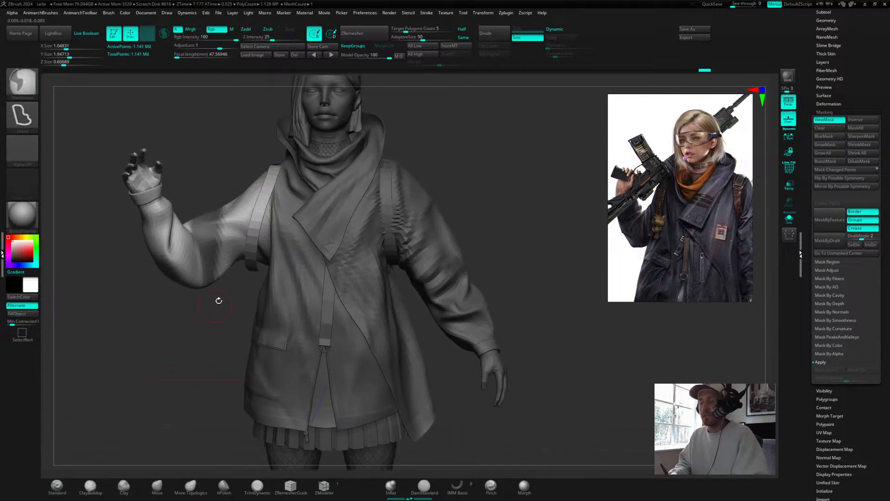
Step: Refine the arm mask near the shoulder and blur it once
left_click(514, 184, "ctrl")
mouse_move(514, 184)
left_mouse_down()
mouse_move(533, 173)
mouse_move(484, 178)
left_mouse_up()
mouse_move(194, 173)
left_mouse_down()
mouse_move(175, 235)
mouse_move(179, 254)
left_mouse_up()
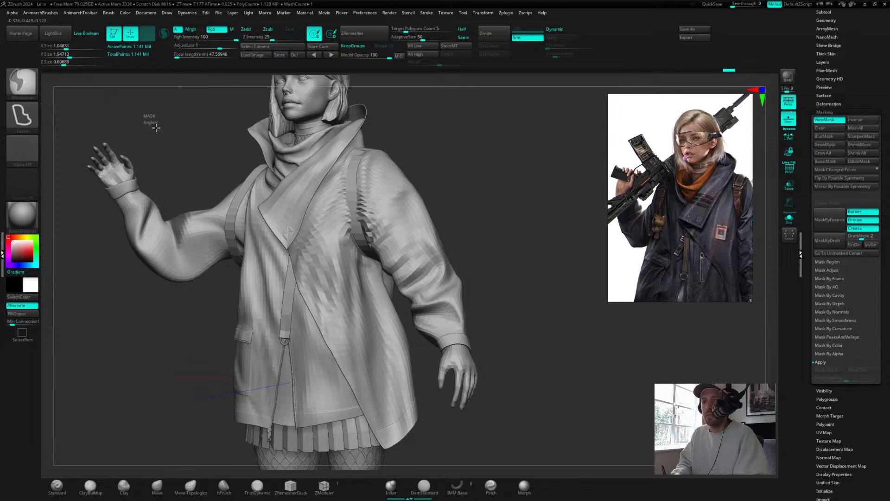
mouse_move(149, 119)
left_mouse_down("ctrl")
mouse_move(99, 118)
mouse_move(123, 291)
mouse_move(178, 285)
mouse_move(169, 139)
mouse_move(148, 120)
left_mouse_up("ctrl")
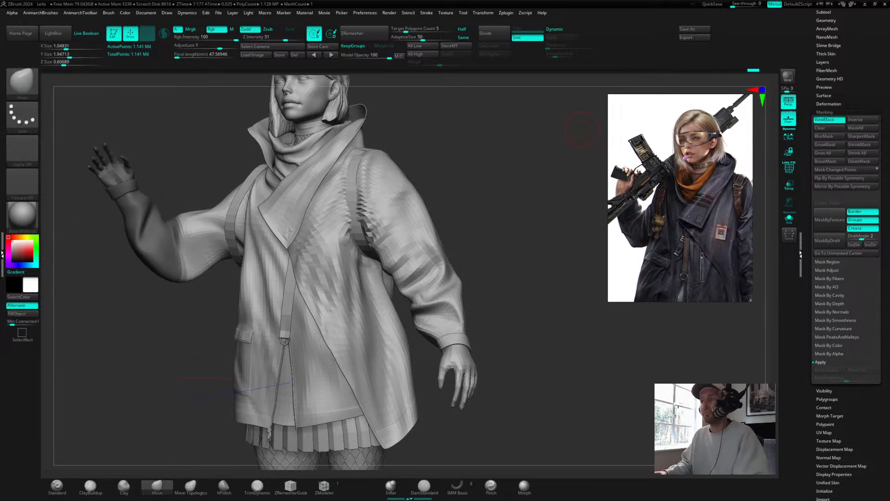
left_click(828, 140)
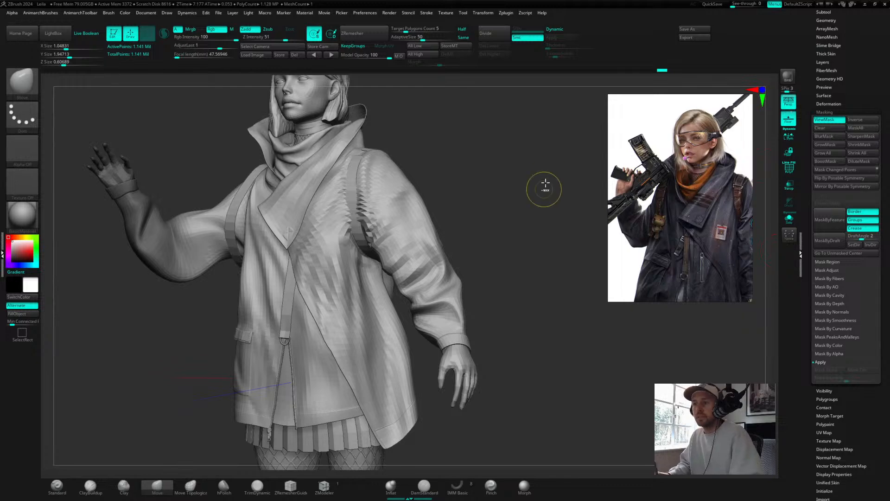
Step: Reposition the gizmo on the upper arm, try another rotation, and undo it
left_click(488, 190, "ctrl")
key("w")
left_click(180, 251)
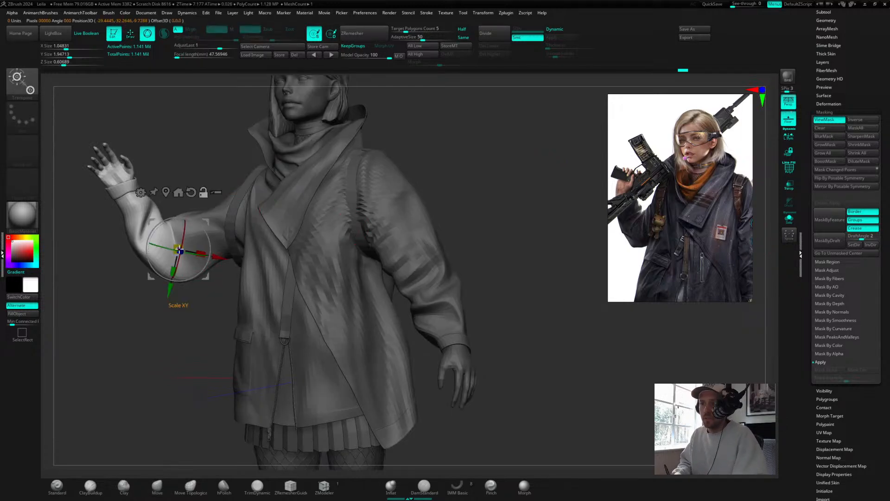
left_click_drag(190, 166, 218, 154)
left_click_drag(217, 255, 161, 232)
left_click_drag(394, 176, 431, 152)
key("ctrl+z")
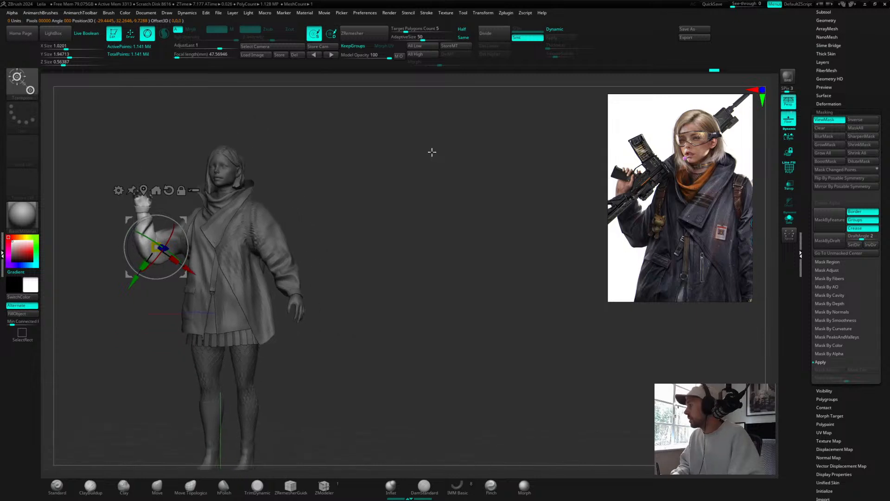
Step: Undo the arm posing steps until the character returns to the original A-pose
right_click(423, 171)
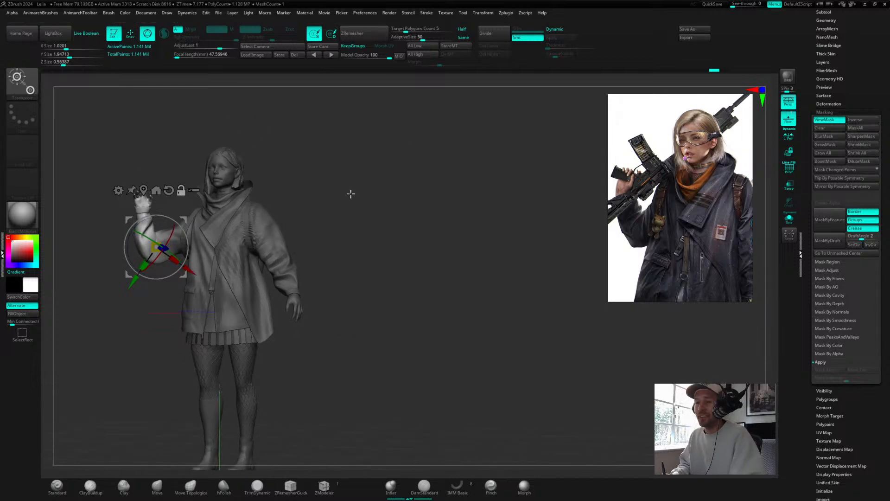
left_click_drag(351, 194, 433, 212, "alt")
key("ctrl+z")
key("ctrl+z")
key("ctrl+z")
key("ctrl+z")
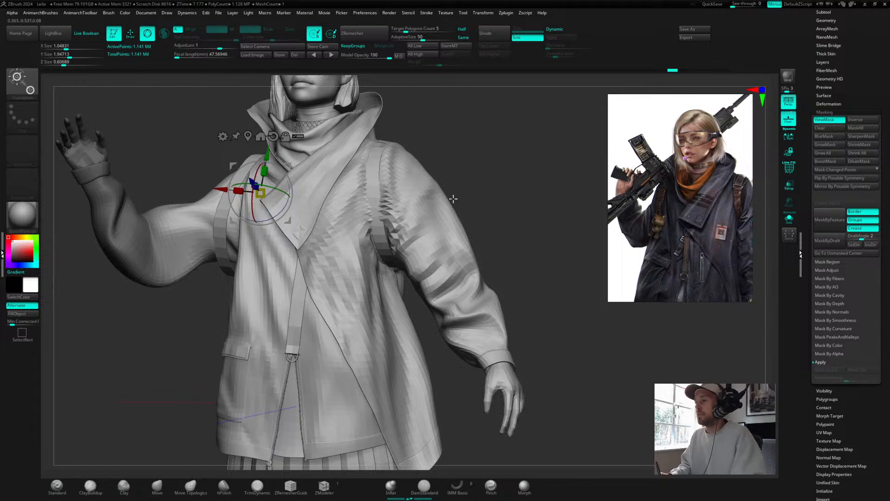
key("ctrl+z")
key("ctrl+z")
key("ctrl+z")
key("ctrl+z")
key("ctrl+z")
key("ctrl+z")
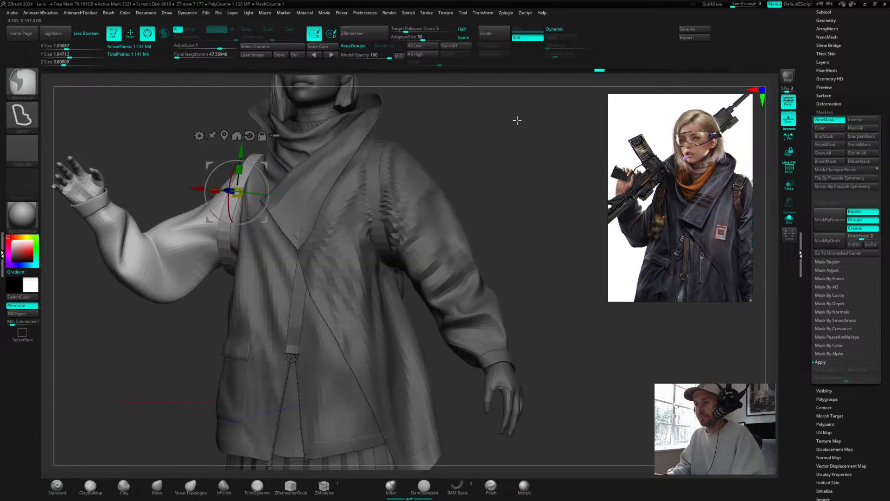
key("ctrl+z")
key("ctrl+z")
key("ctrl+z")
key("ctrl+z")
key("ctrl+z")
key("ctrl+z")
key("ctrl+z")
key("ctrl+z")
key("ctrl+z")
left_click_drag(807, 145, 808, 292)
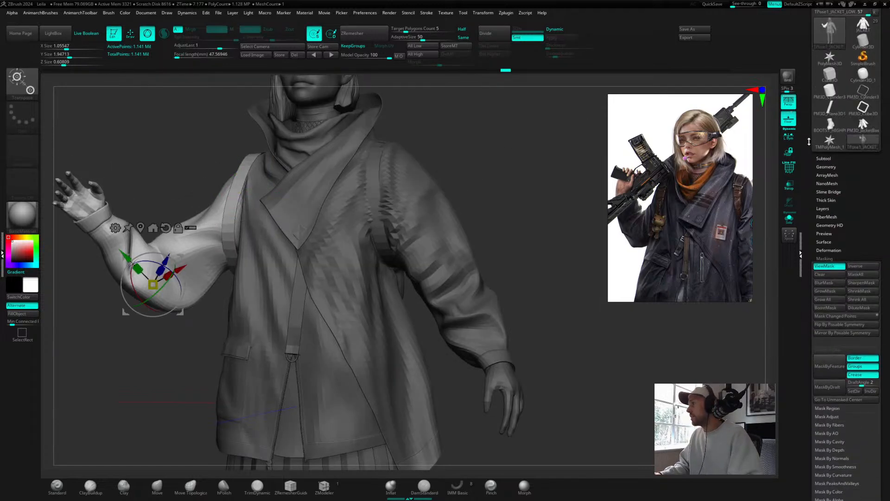
key("ctrl+z")
key("ctrl+z")
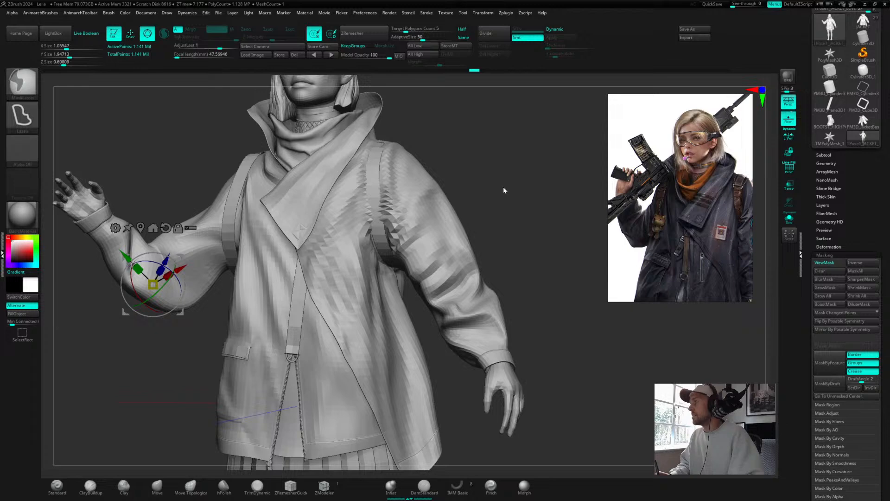
key("ctrl+z")
key("ctrl+z")
key("ctrl+z")
key("ctrl+z")
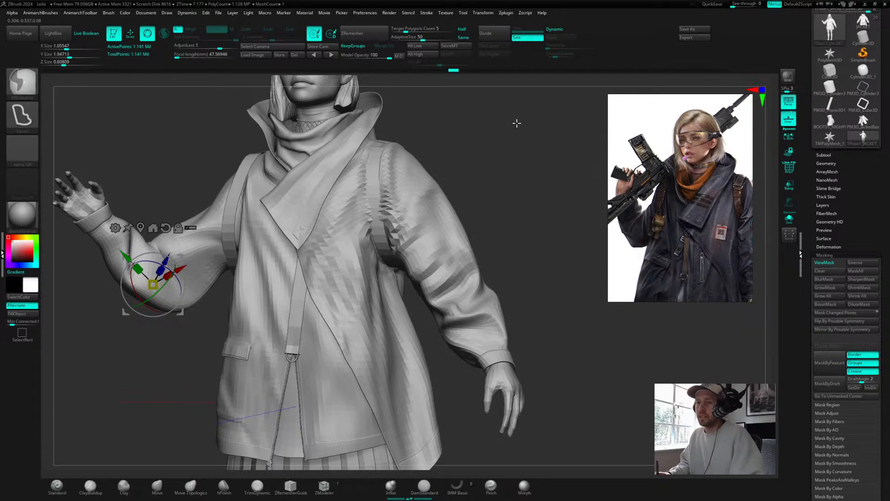
key("ctrl+z")
key("ctrl+z")
key("ctrl+z")
key("ctrl+z")
key("ctrl+z")
key("ctrl+z")
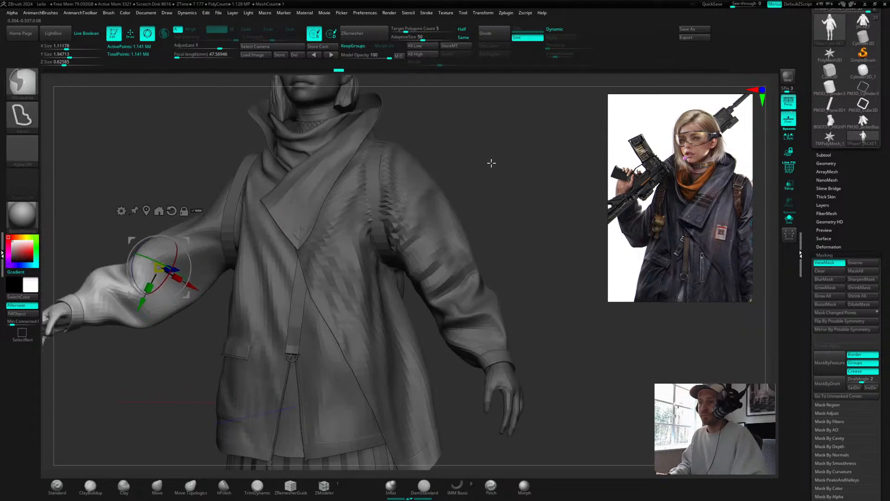
key("ctrl+z")
key("ctrl+z")
key("ctrl+z")
key("ctrl+z")
key("ctrl+z")
key("ctrl+z")
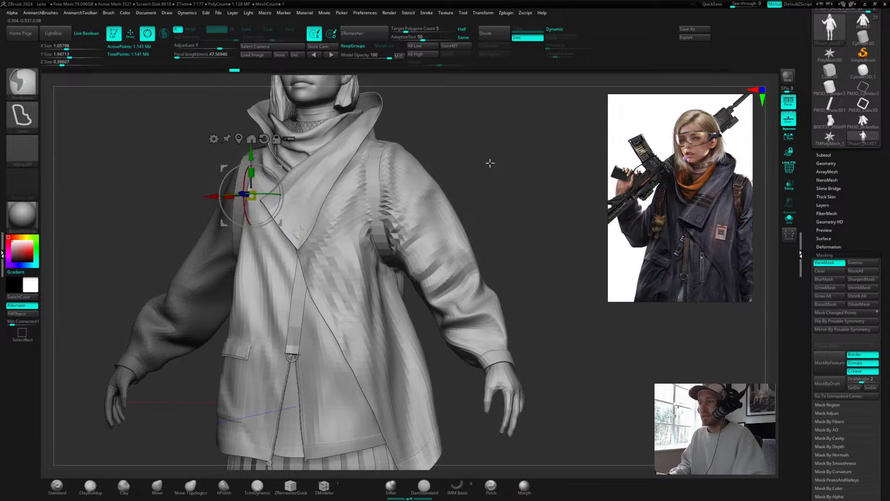
key("ctrl+z")
key("ctrl+z")
key("ctrl+z")
key("ctrl+z")
key("ctrl+z")
key("ctrl+z")
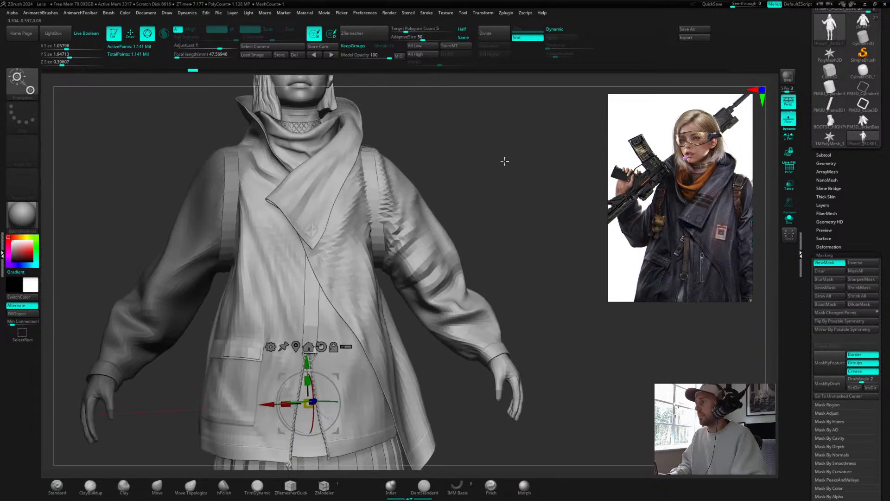
key("ctrl+z")
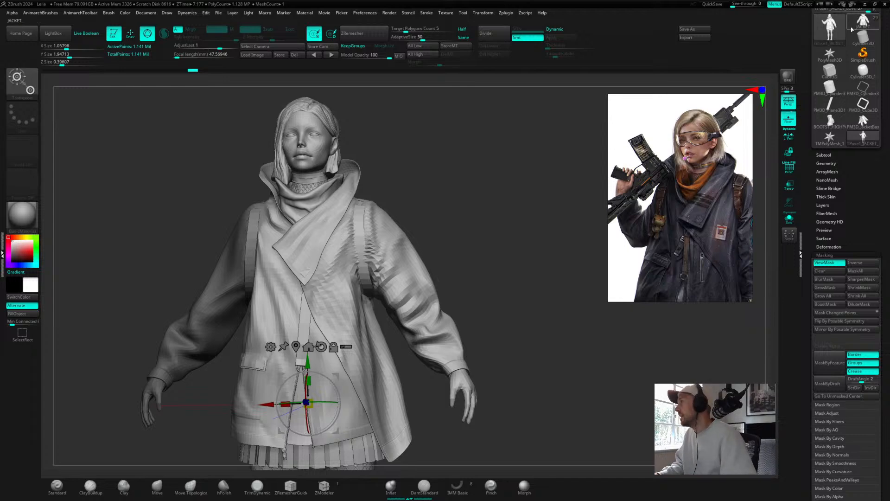
Step: Switch back to the full character tool, open the subtool list and show polygroup frames
left_click(852, 28)
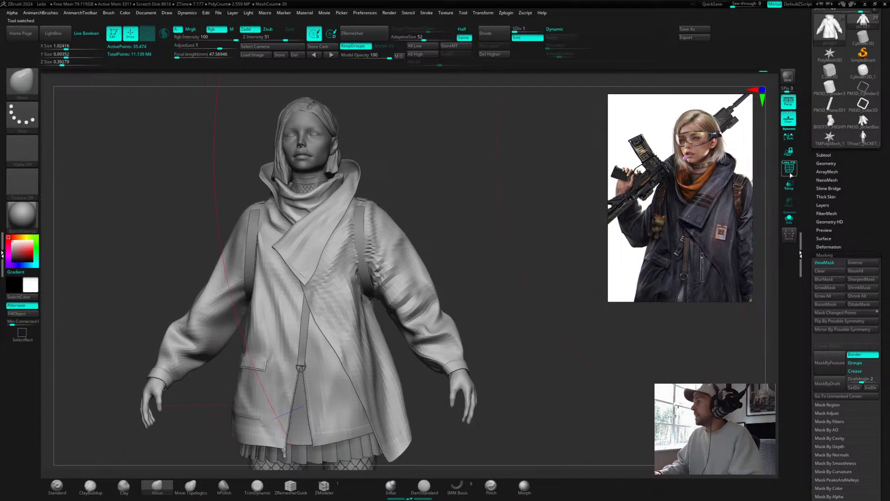
left_click(824, 154)
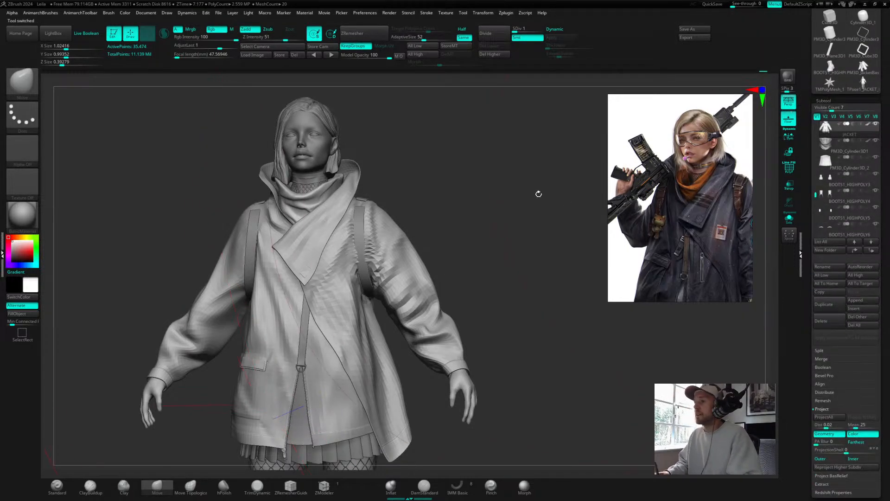
mouse_move(539, 194)
left_mouse_down()
mouse_move(485, 225)
mouse_move(508, 152)
left_mouse_up()
key("shift+f")
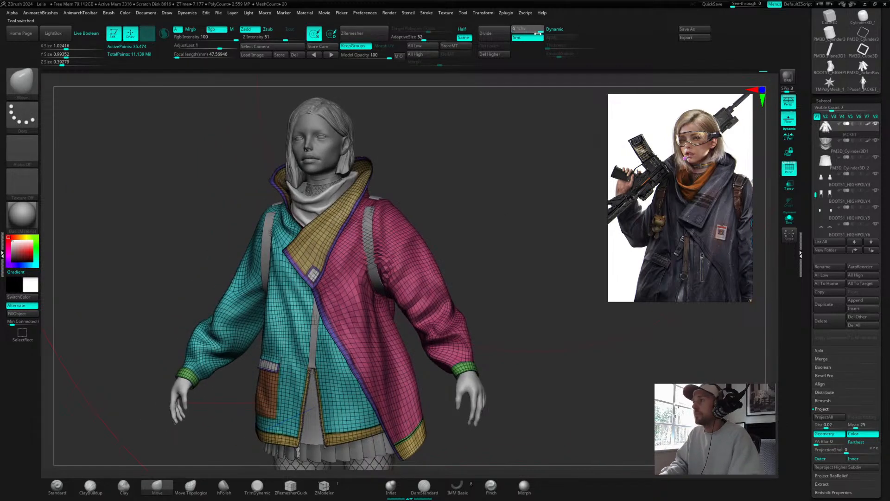
Step: Raise the jacket subtool to its highest subdivision level
left_click(534, 29)
left_click_drag(532, 32, 527, 31)
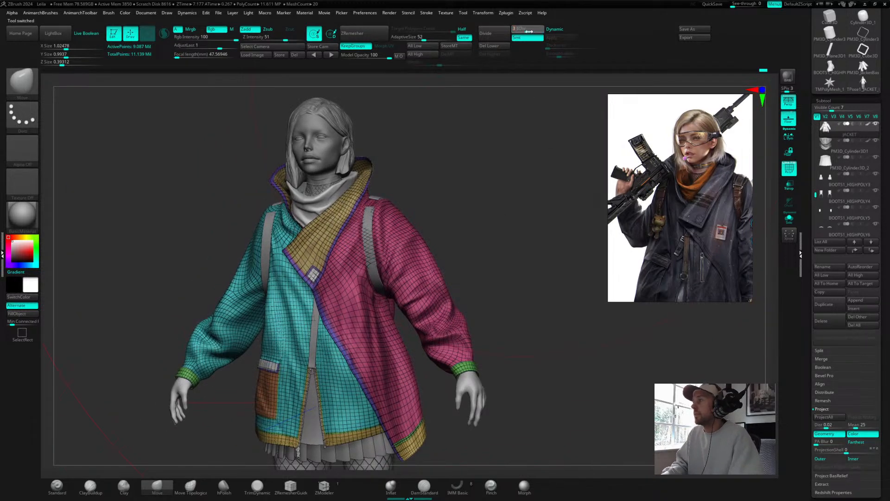
left_click_drag(494, 199, 545, 212)
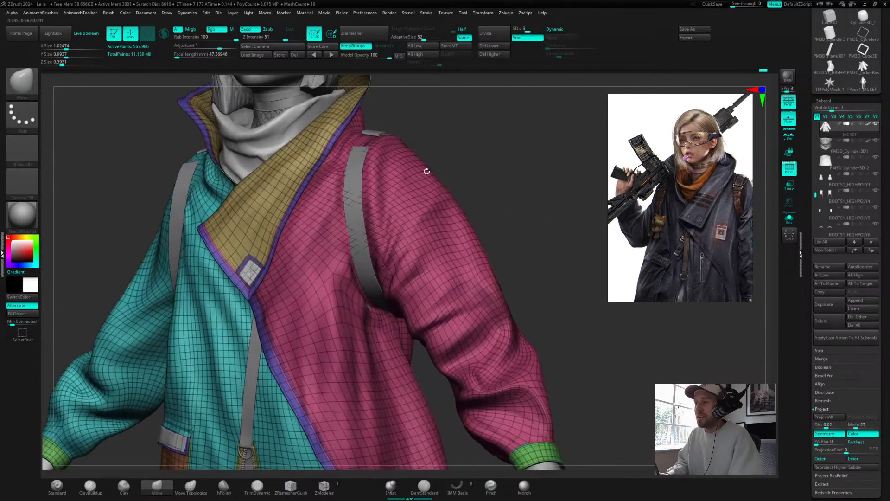
Step: Select the shoulder strap subtool and adjust the brush size while orbiting in close to the shoulder
left_click(357, 160, "alt")
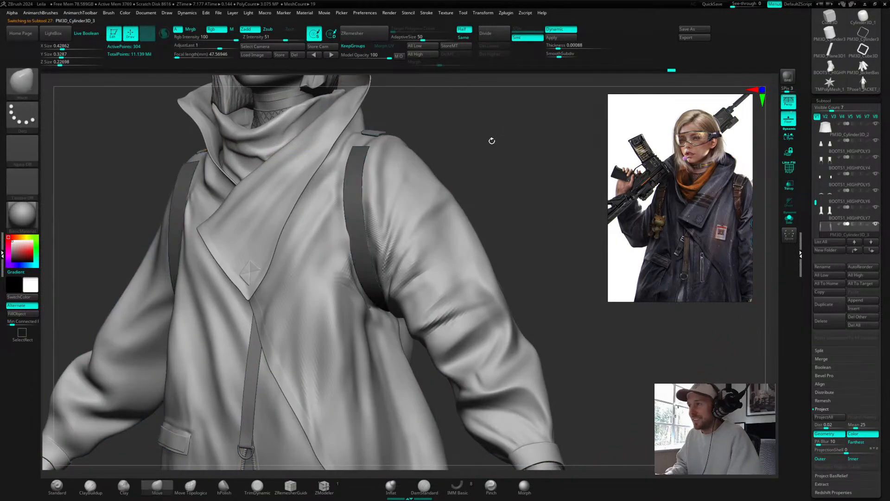
mouse_move(500, 141)
left_mouse_down()
mouse_move(508, 154)
mouse_move(454, 138)
left_mouse_up()
key("s")
mouse_move(509, 140)
left_mouse_down()
mouse_move(515, 193)
mouse_move(504, 228)
mouse_move(526, 204)
mouse_move(505, 198)
mouse_move(537, 181)
mouse_move(529, 196)
left_mouse_up()
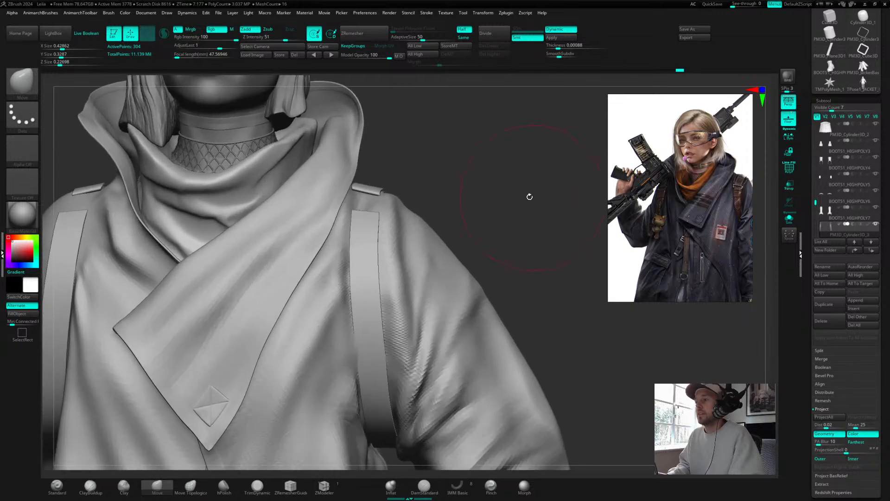
key("s")
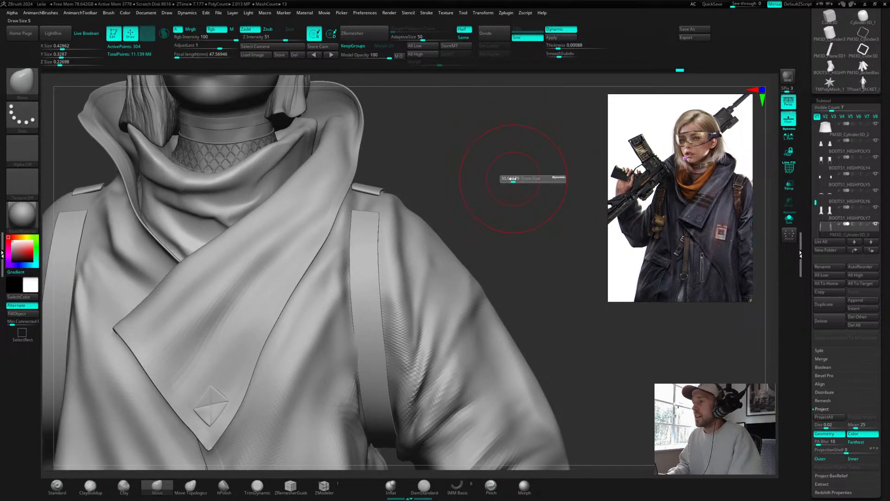
mouse_move(516, 181)
left_mouse_down()
mouse_move(513, 221)
mouse_move(514, 160)
mouse_move(506, 216)
left_mouse_up()
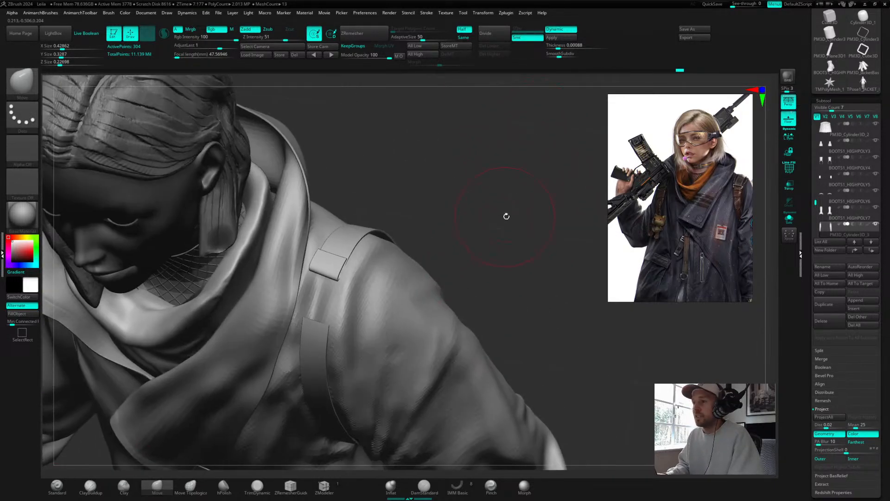
mouse_move(388, 190)
left_mouse_down()
mouse_move(495, 207)
mouse_move(491, 197)
mouse_move(369, 237)
left_mouse_up()
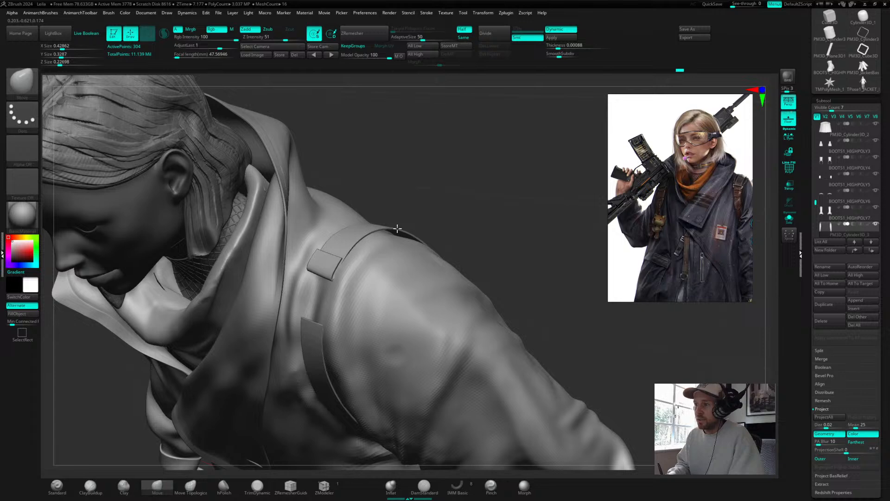
Step: Reshape the shoulder strap where it wraps over the shoulder with the Move brush, adjusting the brush size between strokes
key("s")
mouse_move(436, 197)
left_mouse_down()
mouse_move(440, 206)
mouse_move(417, 209)
mouse_move(409, 232)
left_mouse_up()
key("s")
left_click_drag(465, 172, 481, 169)
left_click_drag(369, 217, 371, 219)
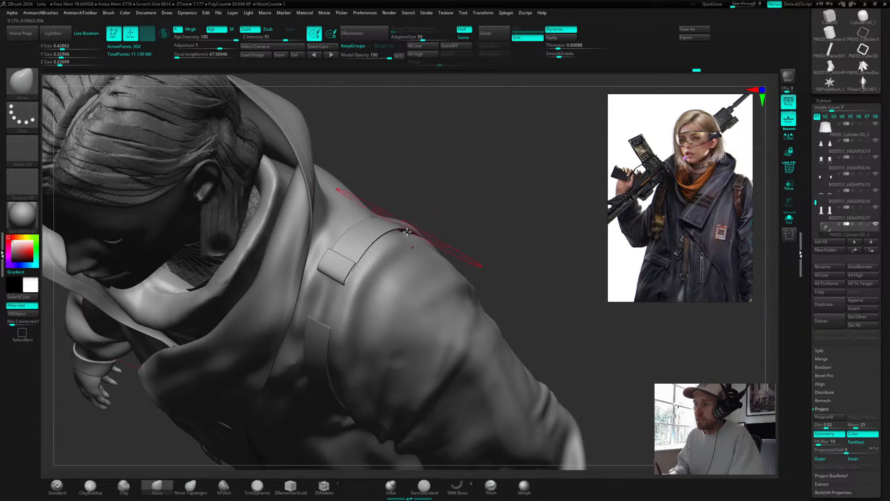
left_click_drag(480, 190, 529, 191)
mouse_move(515, 126)
left_mouse_down()
mouse_move(482, 201)
mouse_move(480, 236)
mouse_move(425, 298)
left_mouse_up()
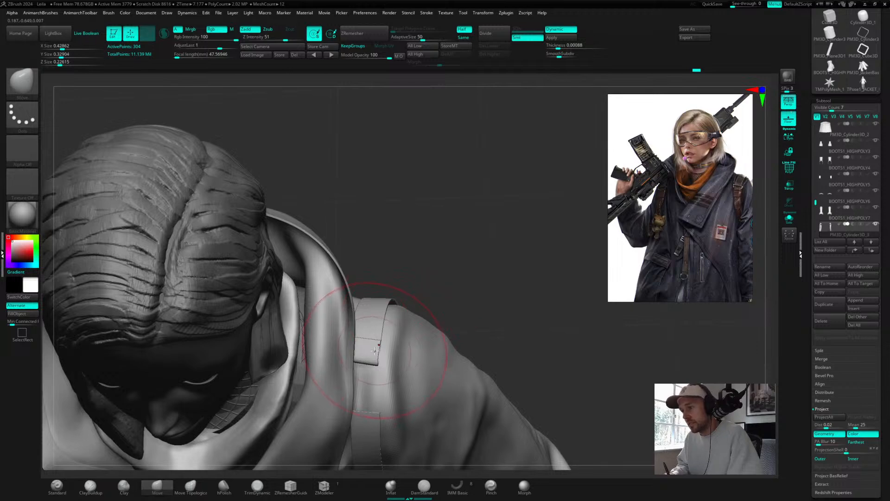
left_click_drag(459, 273, 479, 191)
key("f")
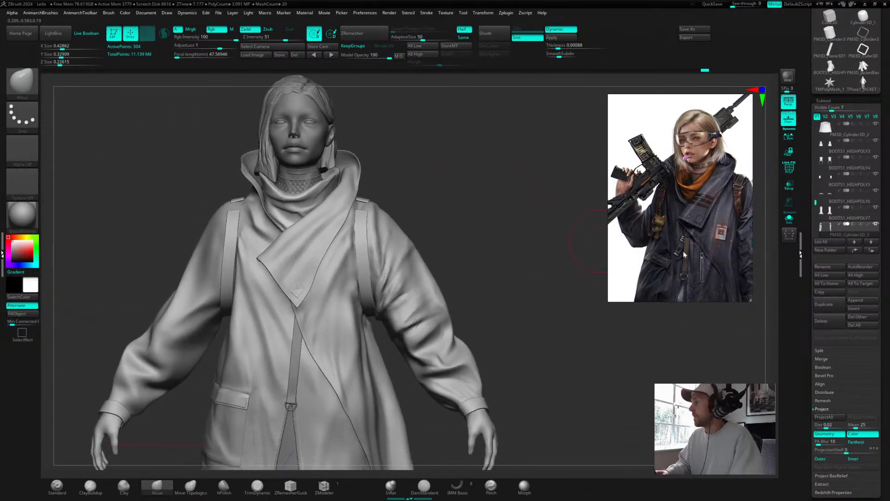
scroll(816, 416, "down", 3)
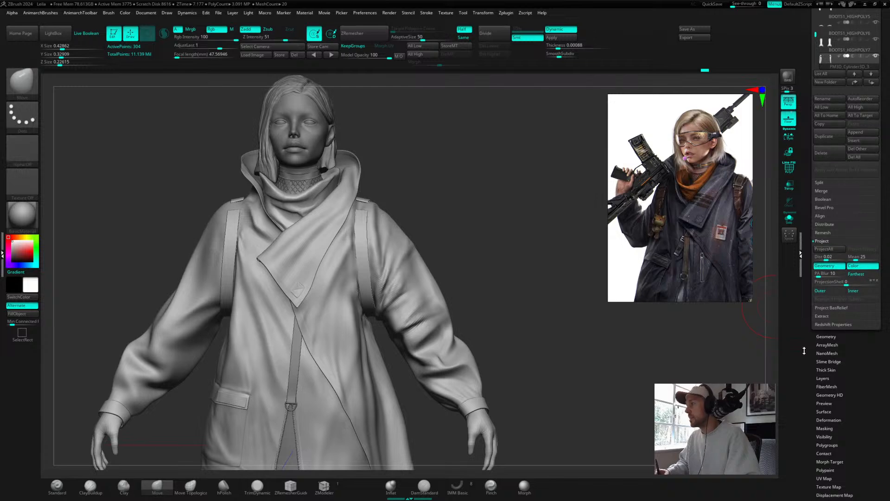
mouse_move(499, 255)
left_mouse_down()
mouse_move(482, 260)
mouse_move(513, 244)
mouse_move(523, 201)
mouse_move(507, 241)
mouse_move(491, 238)
left_mouse_up()
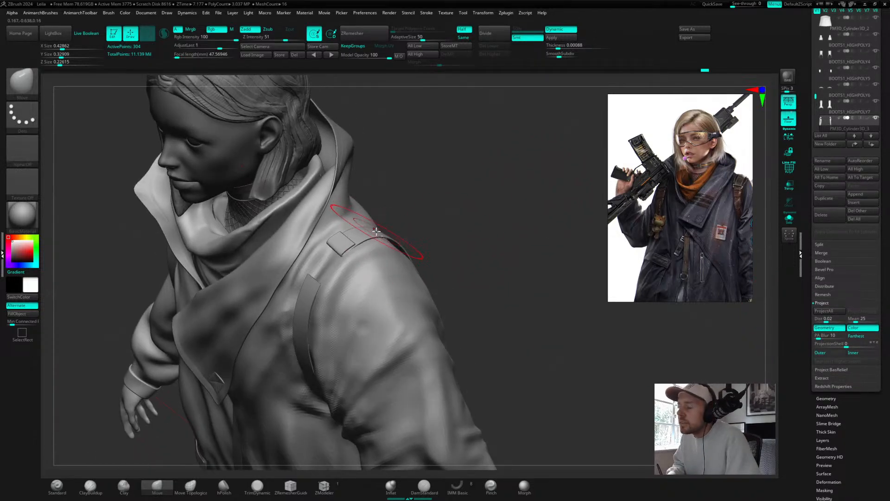
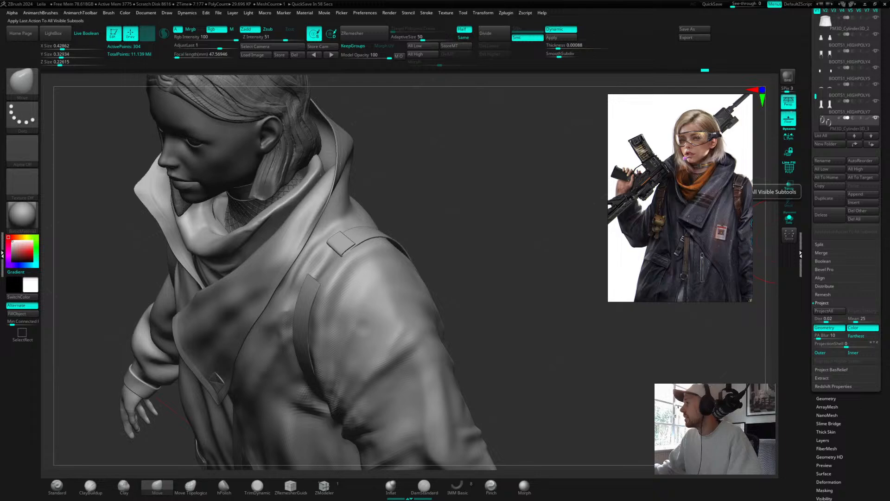
Step: Duplicate the shoulder strap subtool
mouse_move(424, 218)
left_mouse_down()
mouse_move(439, 230)
mouse_move(440, 215)
mouse_move(447, 252)
mouse_move(482, 216)
mouse_move(423, 221)
mouse_move(461, 240)
mouse_move(515, 234)
mouse_move(488, 192)
left_mouse_up()
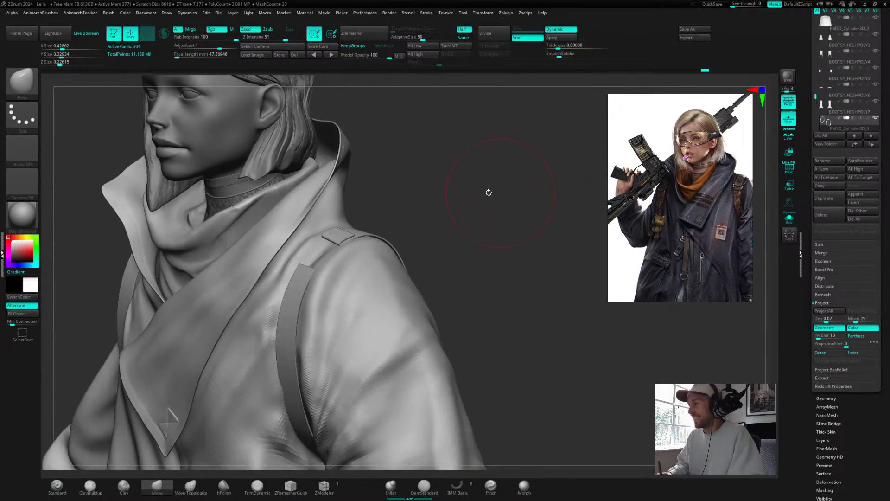
left_click(828, 202)
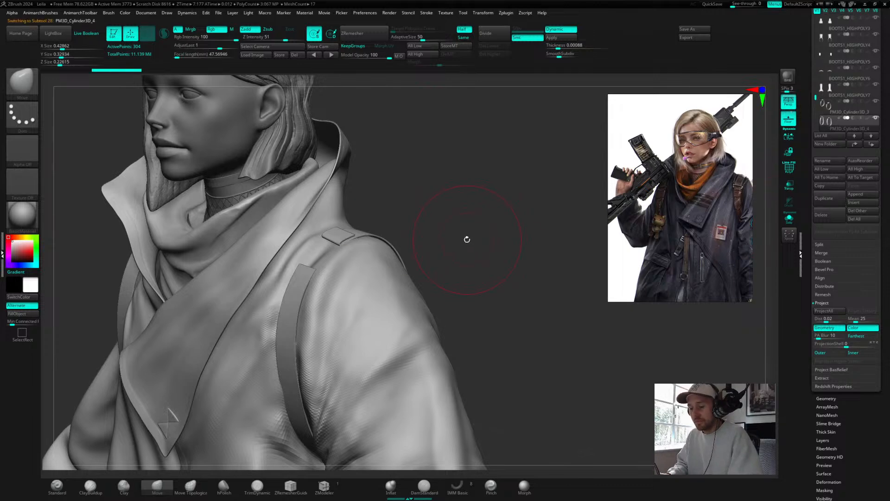
Step: Try moving the duplicated strap's shoulder tab with the Gizmo, then undo the move
key("shift+f")
left_click_drag(469, 222, 515, 210)
key("w")
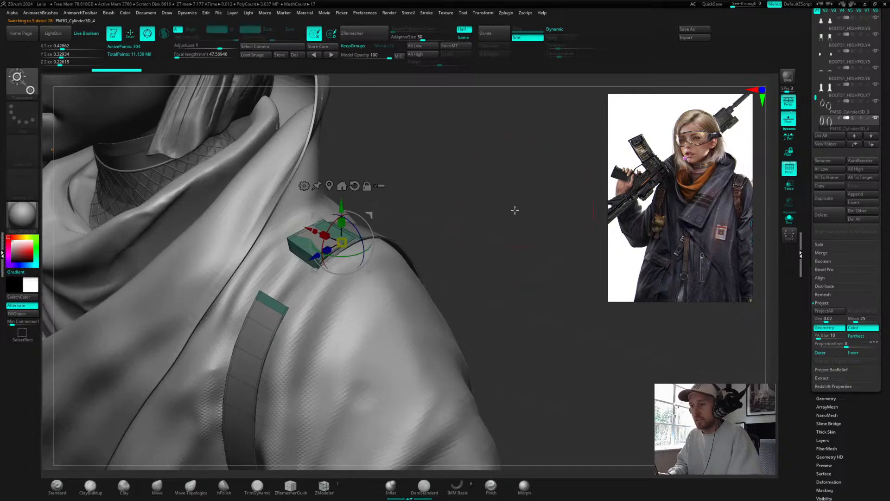
left_click_drag(437, 196, 451, 207)
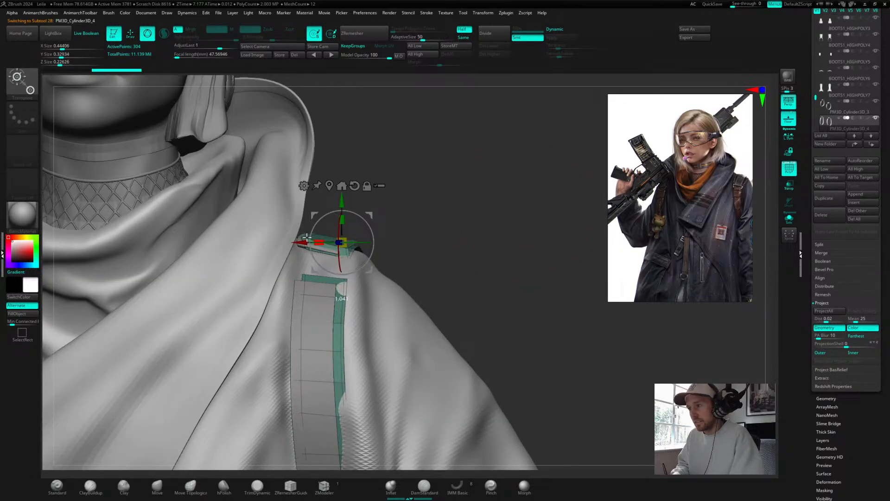
left_click_drag(306, 237, 310, 238)
mouse_move(461, 225)
left_mouse_down("alt")
mouse_move(457, 181)
mouse_move(457, 191)
mouse_move(397, 184)
mouse_move(522, 184)
left_mouse_up("alt")
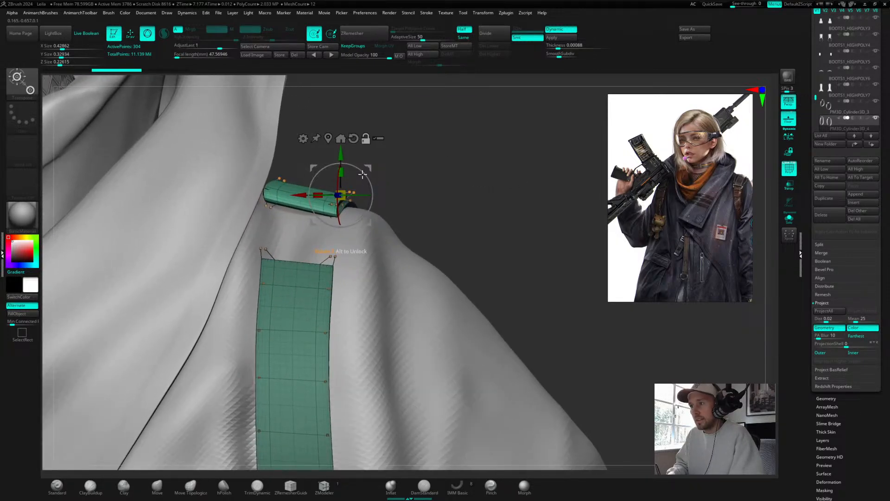
left_click_drag(363, 174, 299, 167)
key("ctrl+z")
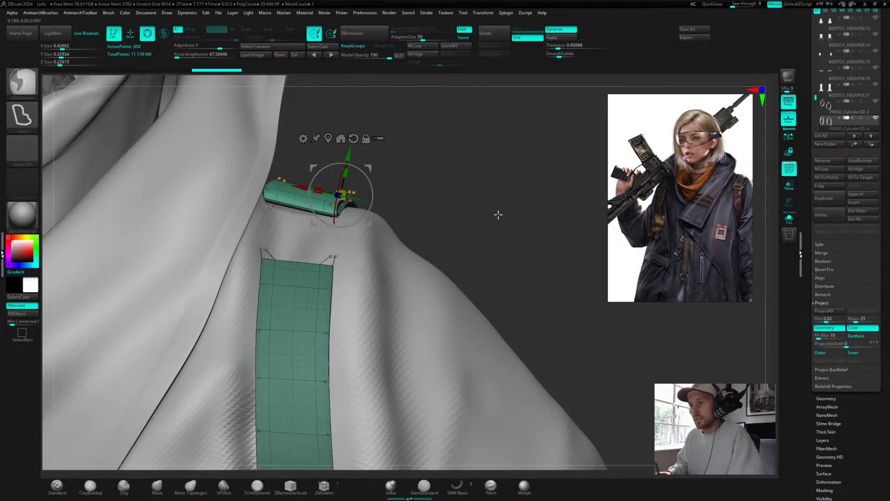
Step: Hide the duplicate's strap on the character's right shoulder with a selection rectangle
left_click_drag(498, 214, 447, 194)
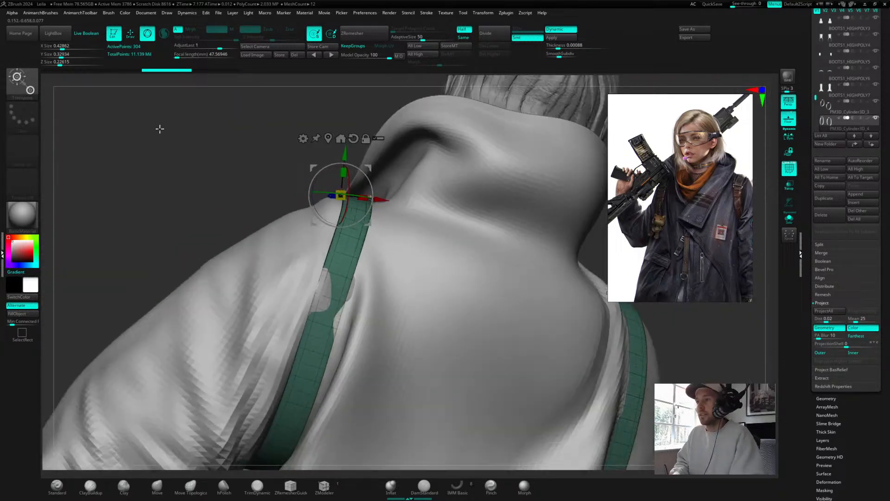
left_click_drag(160, 129, 150, 183, "alt")
left_click_drag(535, 169, 487, 167)
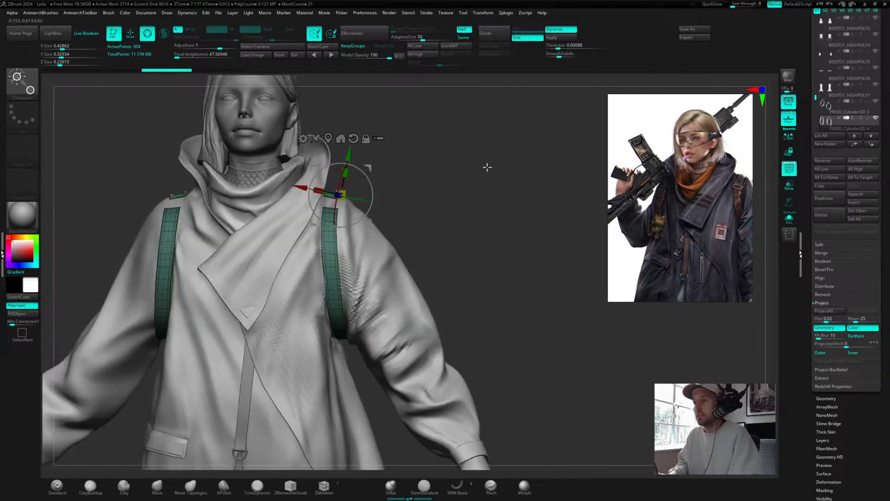
key("q")
key("ctrl+shift")
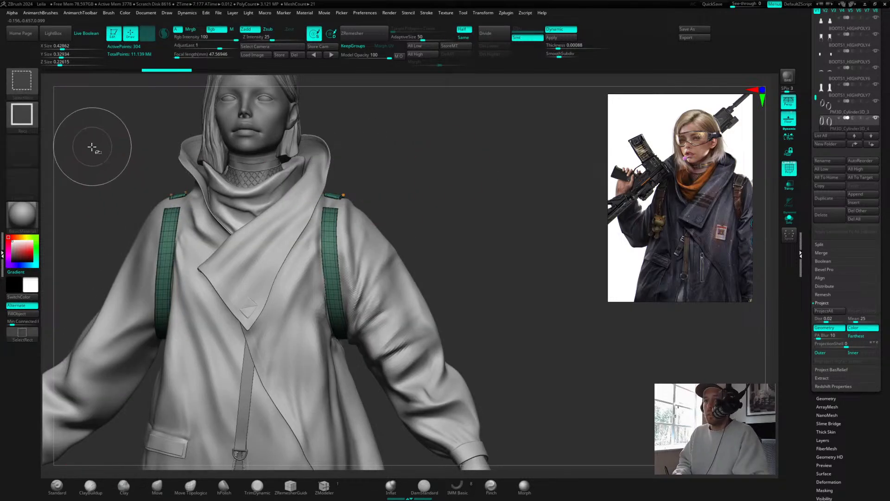
mouse_move(91, 147)
left_mouse_down("ctrl+shift")
mouse_move(193, 338)
mouse_move(243, 404)
left_mouse_up("ctrl+shift")
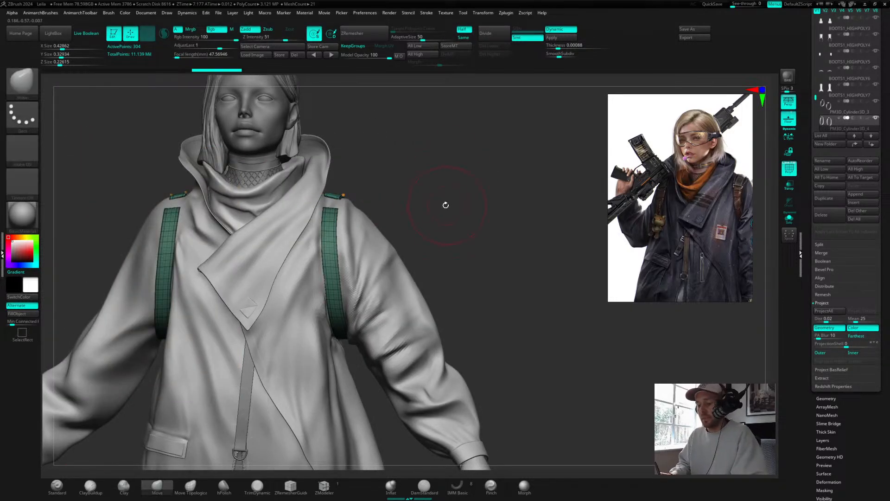
left_click_drag(95, 157, 251, 391, "ctrl+alt+shift")
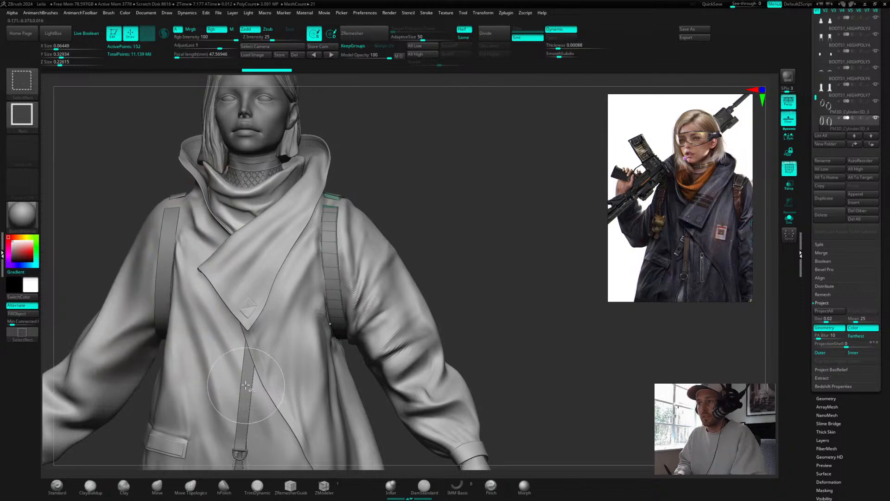
Step: Delete the hidden strap geometry from the duplicated subtool
key("space")
left_click(487, 274)
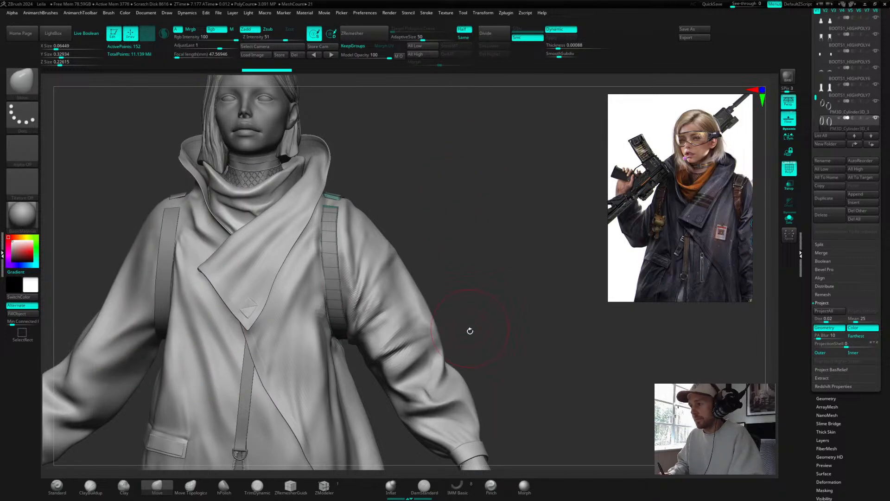
key("space")
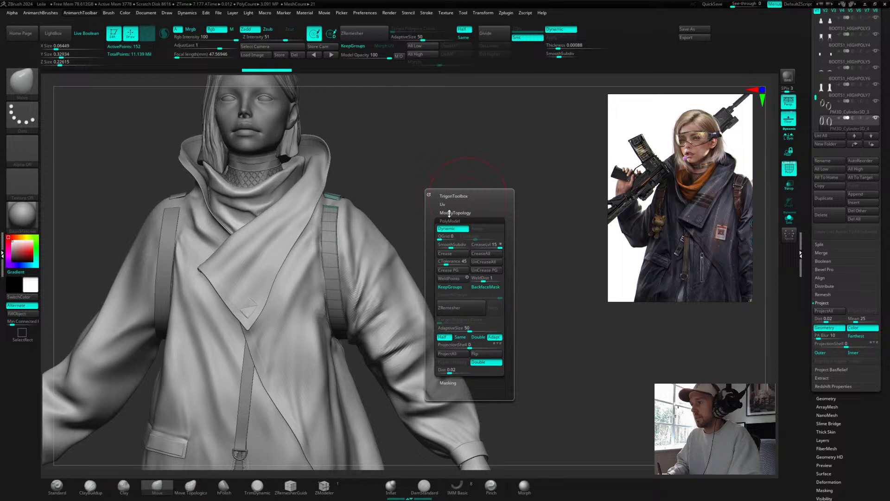
left_click(450, 213)
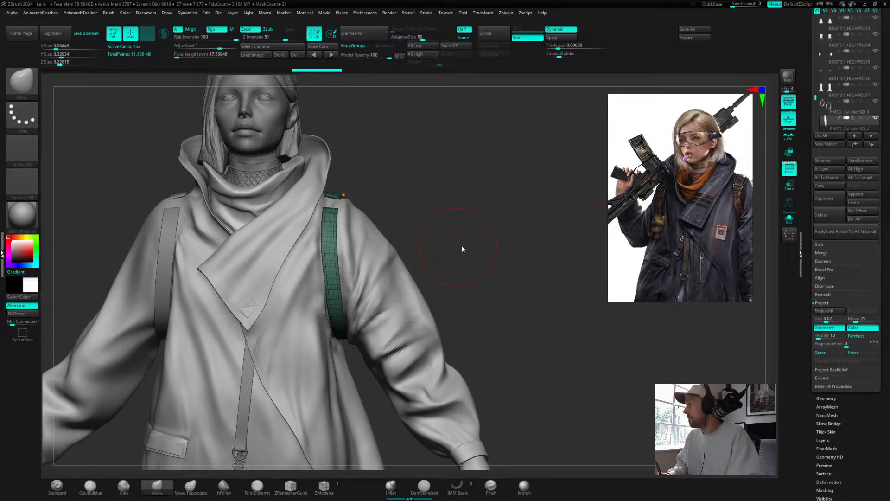
Step: Resize the brush and nudge the duplicated shoulder tab with a small Move brush stroke
mouse_move(471, 247)
left_mouse_down()
mouse_move(474, 232)
mouse_move(467, 232)
mouse_move(520, 216)
mouse_move(513, 222)
left_mouse_up()
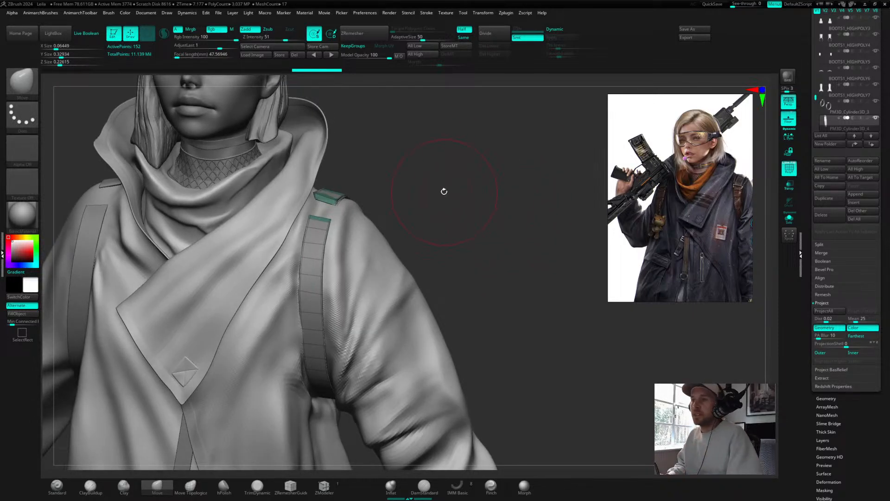
mouse_move(461, 197)
left_mouse_down("alt")
mouse_move(450, 196)
mouse_move(501, 199)
left_mouse_up("alt")
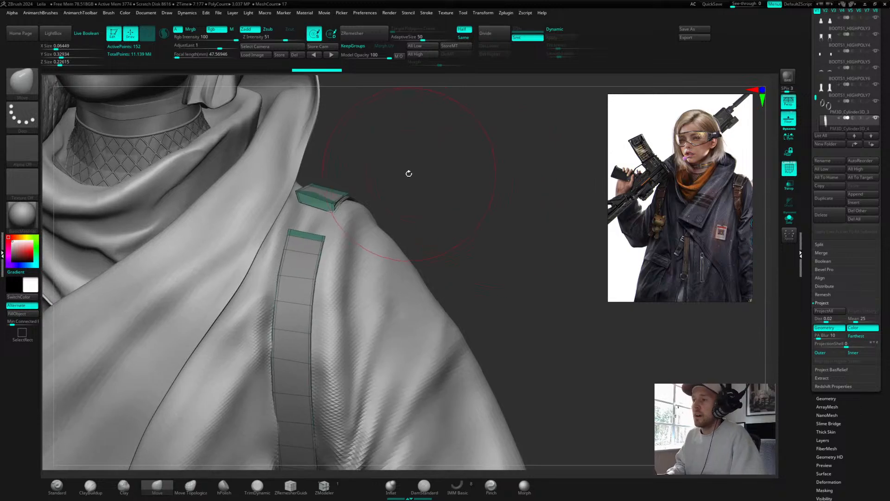
key("s")
left_click_drag(409, 173, 459, 169)
left_click_drag(270, 190, 275, 197)
key("s")
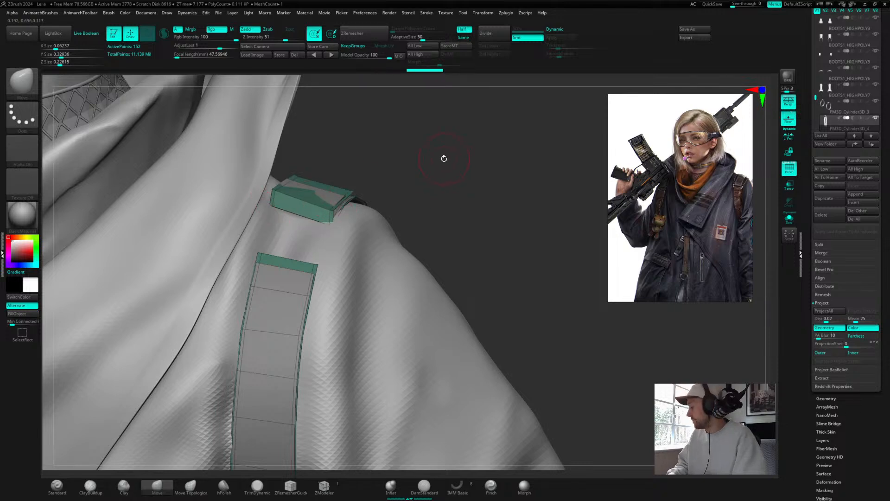
left_click_drag(426, 112, 436, 165)
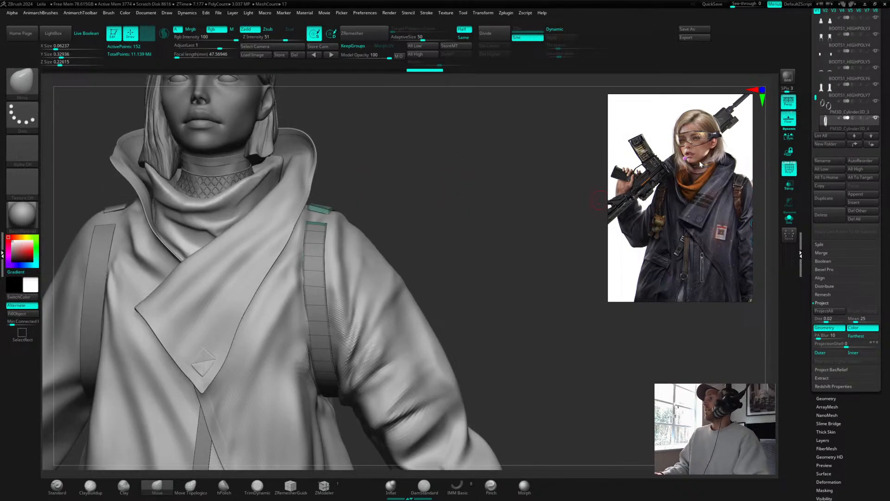
Step: Zoom and pan the concept reference image to examine the jacket and shoulder straps
scroll(676, 183, "down", 2)
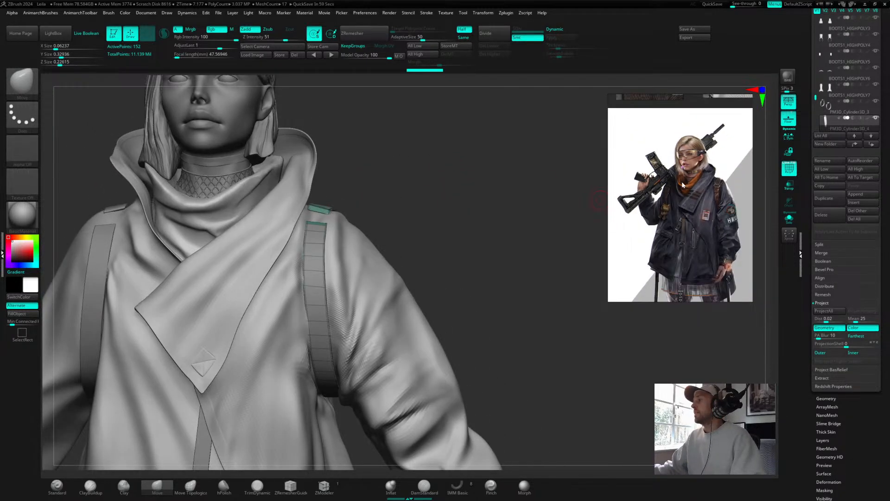
scroll(684, 187, "up", 1)
left_click_drag(683, 184, 695, 173)
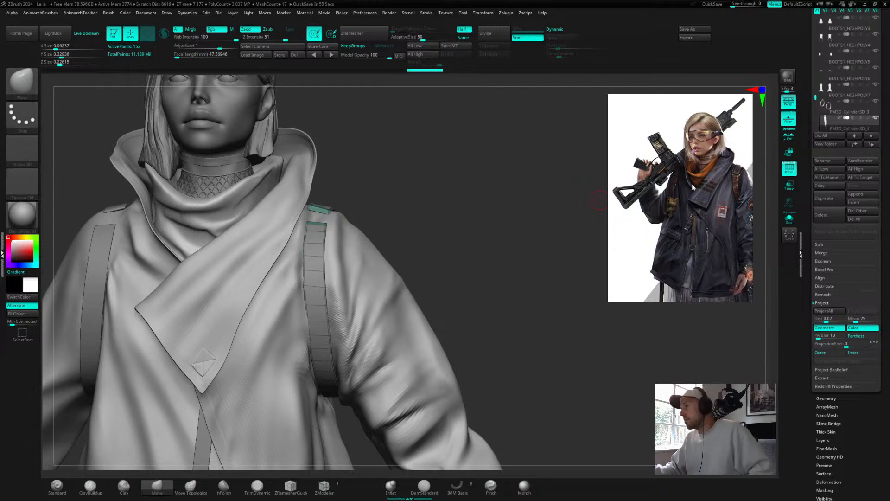
scroll(678, 196, "down", 1)
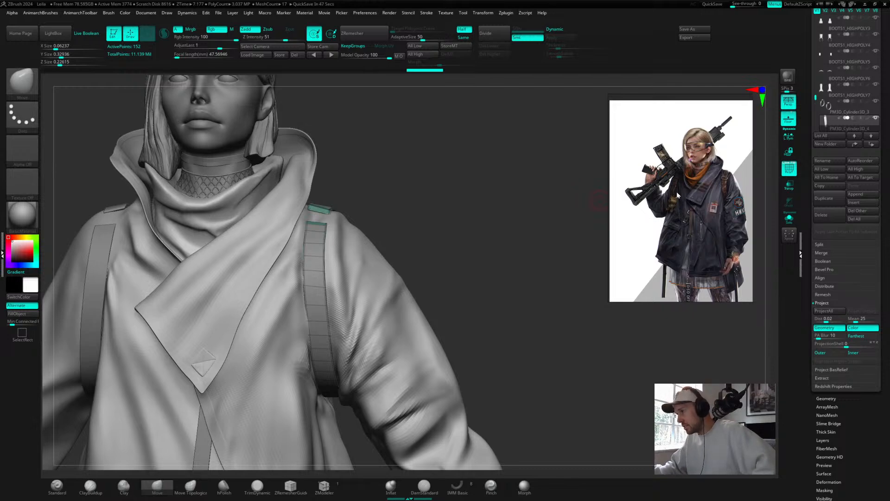
scroll(689, 220, "up", 1)
scroll(699, 206, "down", 2)
middle_click_drag(709, 208, 689, 161)
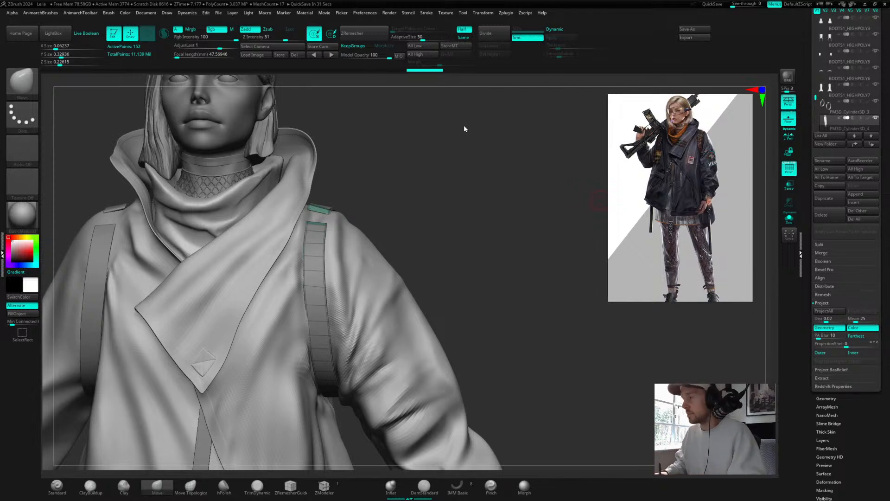
Step: Delete unwanted polygons from the duplicated shoulder tab with the ZModeler brush to leave a flat plate
left_click_drag(401, 211, 397, 222)
left_click_drag(454, 213, 485, 199, "alt")
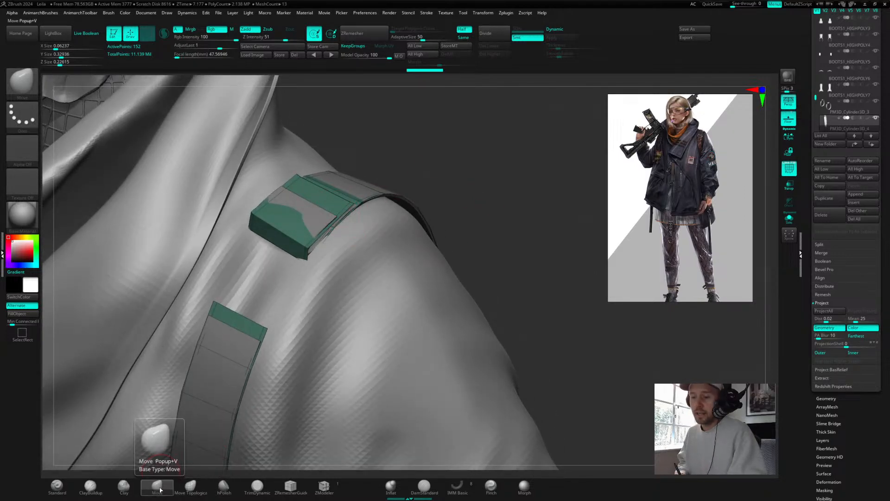
left_click(324, 486)
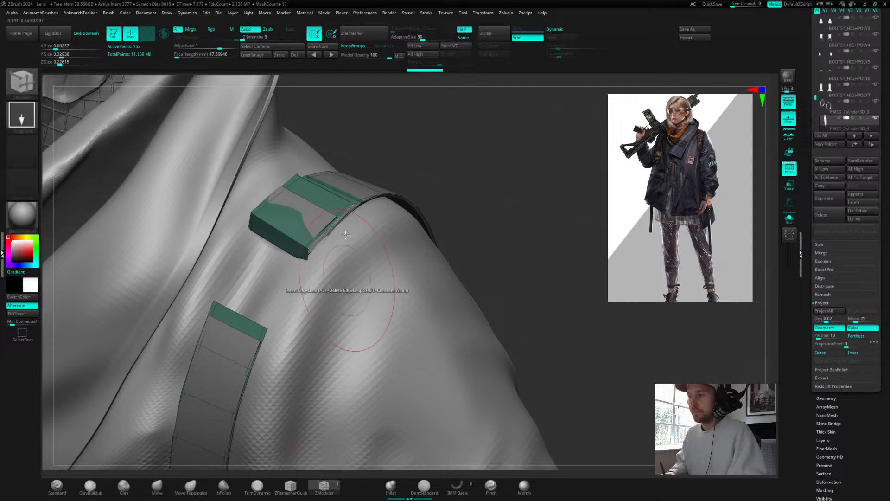
left_click(342, 207, "alt")
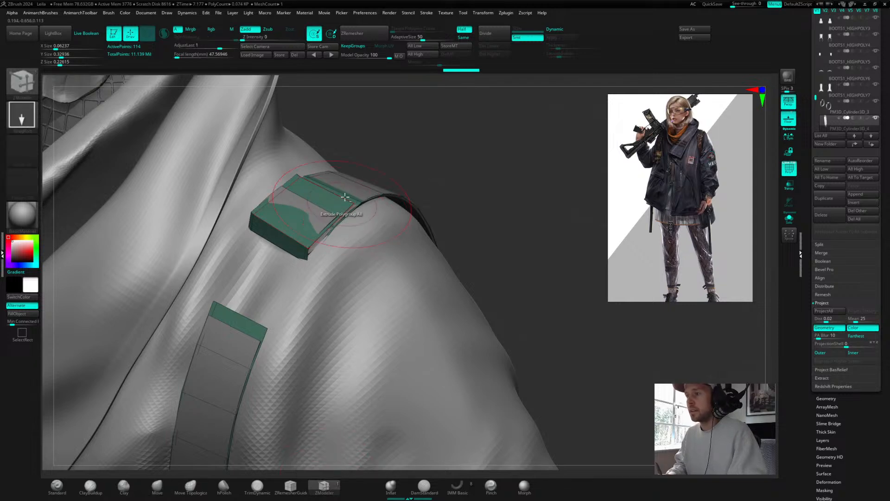
left_click(293, 183, "alt")
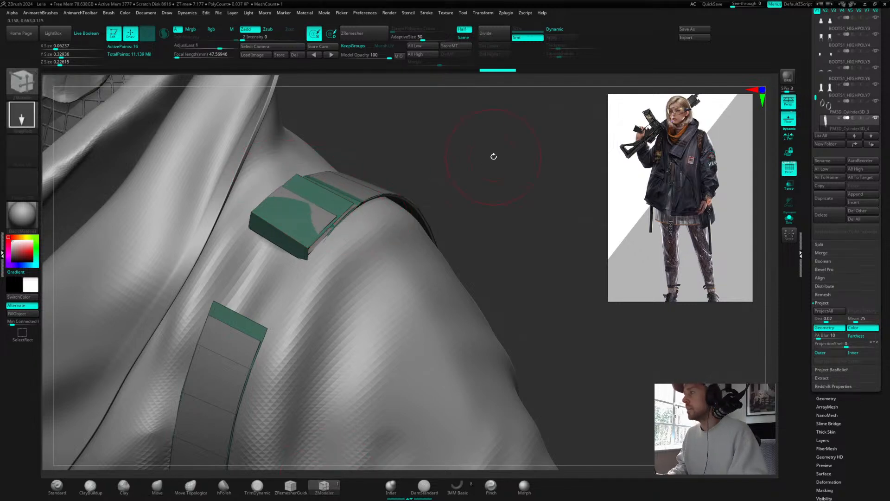
mouse_move(495, 157)
left_mouse_down()
mouse_move(403, 153)
mouse_move(516, 143)
mouse_move(499, 144)
left_mouse_up()
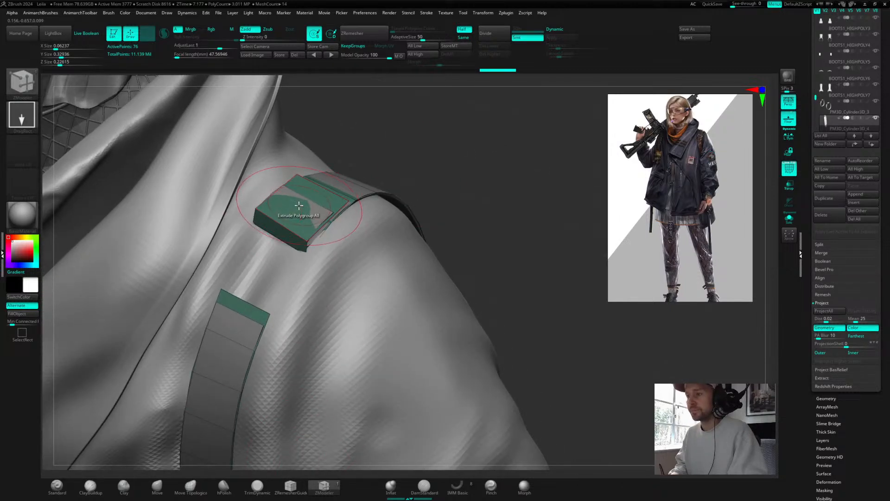
key("space")
left_click(195, 232)
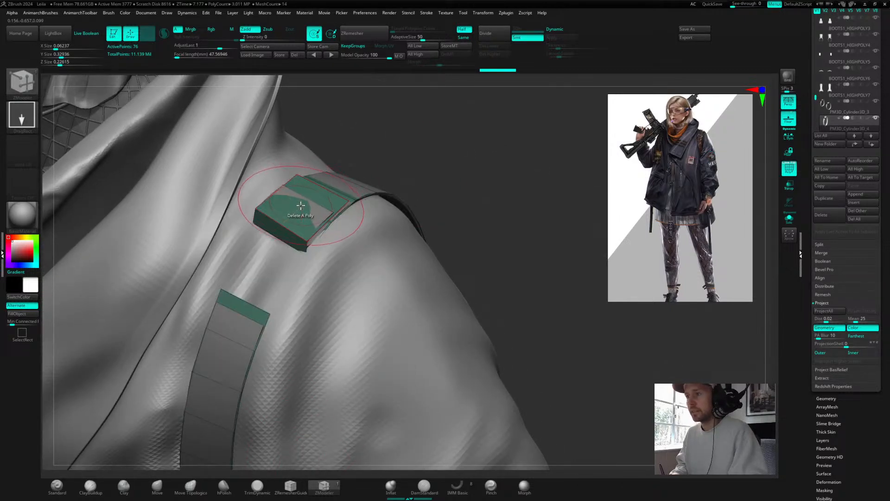
left_click(301, 207)
left_click(282, 234)
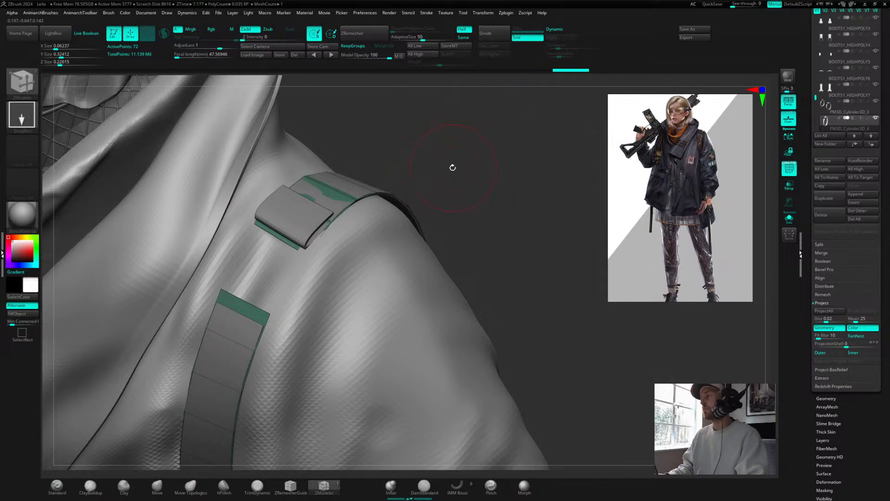
left_click_drag(427, 168, 452, 152)
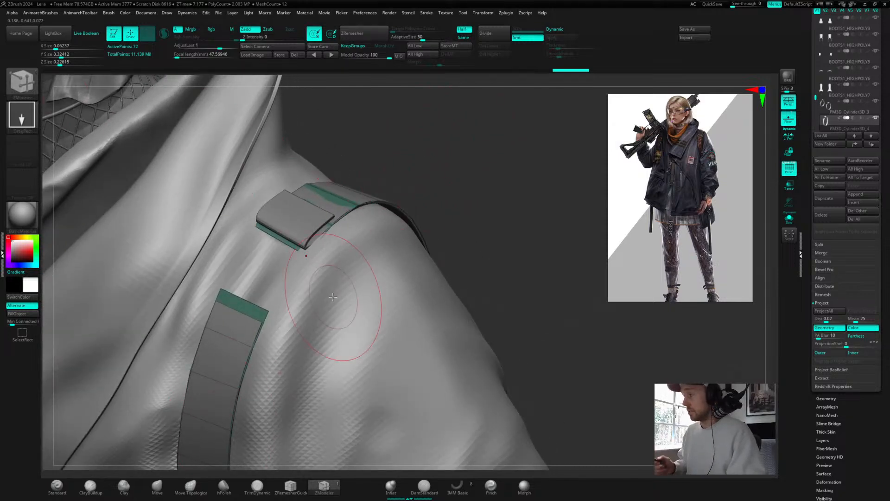
Step: Reposition the trimmed shoulder plate over the shoulder with the Gizmo
key("w")
mouse_move(411, 188)
left_mouse_down()
mouse_move(453, 173)
mouse_move(458, 185)
mouse_move(392, 163)
mouse_move(418, 173)
mouse_move(411, 188)
left_mouse_up()
left_click_drag(453, 230, 379, 376, "alt")
left_click_drag(435, 330, 471, 211, "alt")
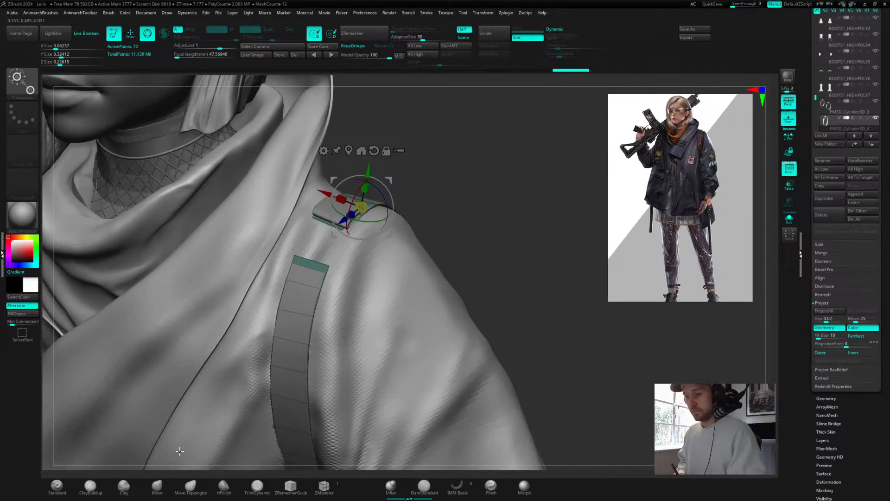
left_click_drag(411, 180, 480, 150)
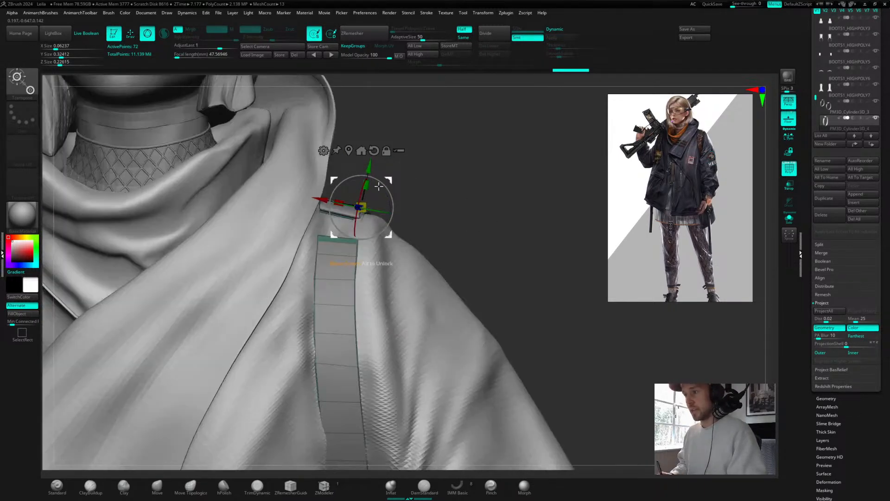
left_click_drag(338, 202, 304, 196)
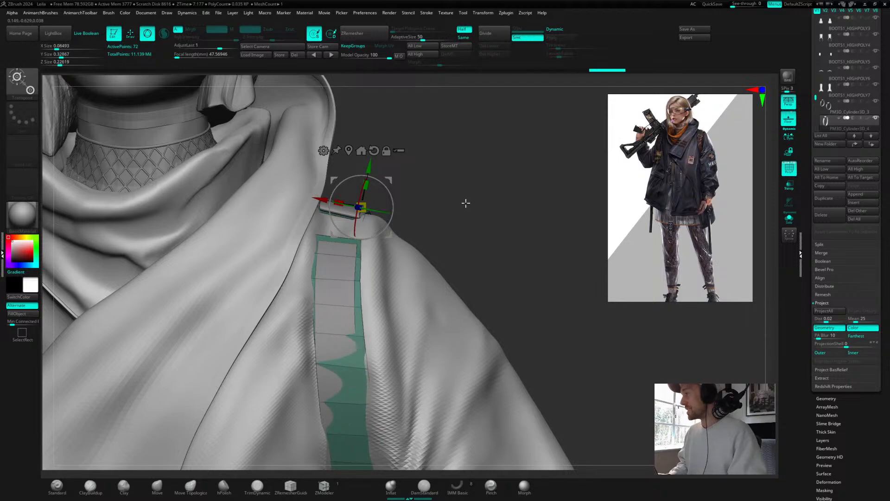
left_click_drag(452, 194, 485, 218)
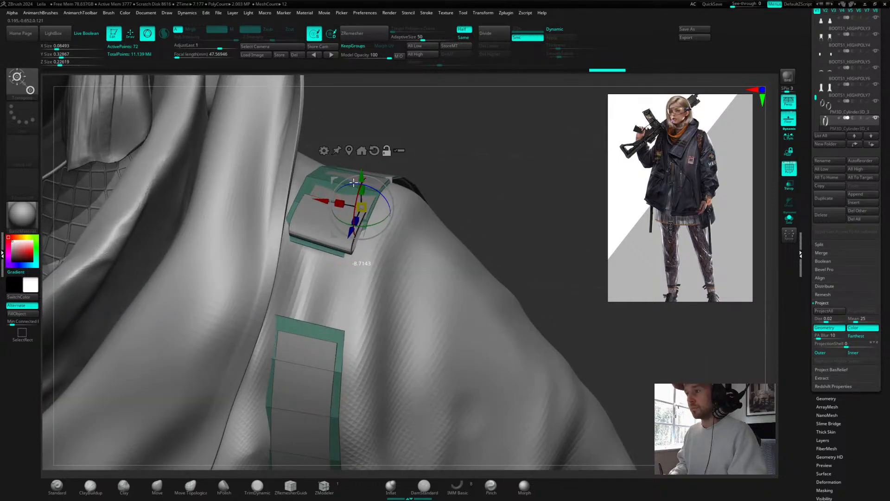
left_click_drag(451, 149, 448, 122)
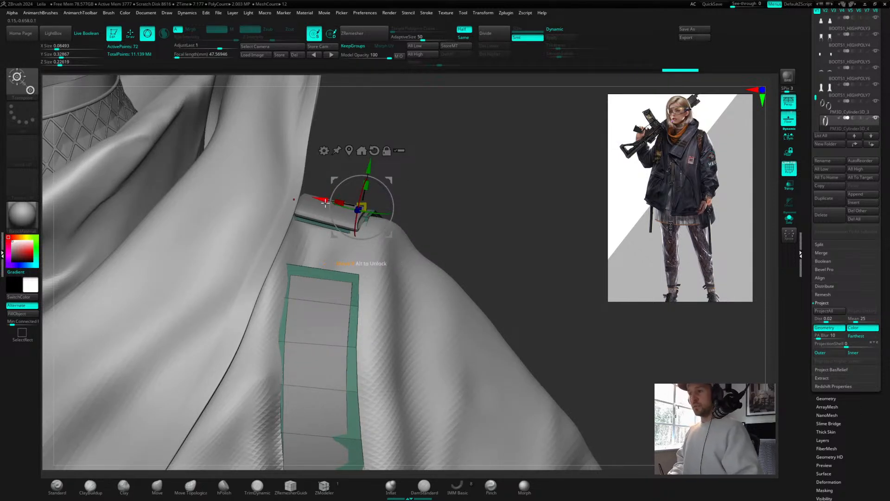
Step: Nudge the shoulder plate slightly with the Gizmo and check its placement on the shoulder
left_click_drag(325, 202, 326, 200)
left_click_drag(451, 145, 330, 195)
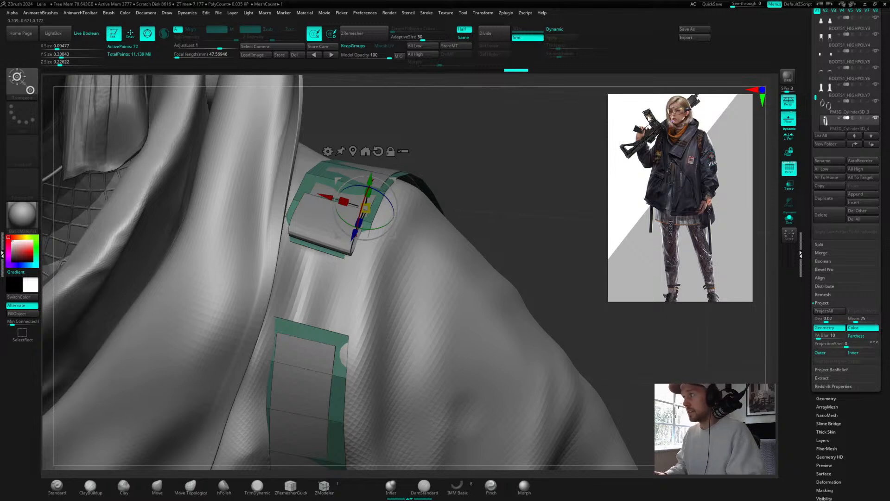
left_click_drag(519, 174, 299, 332)
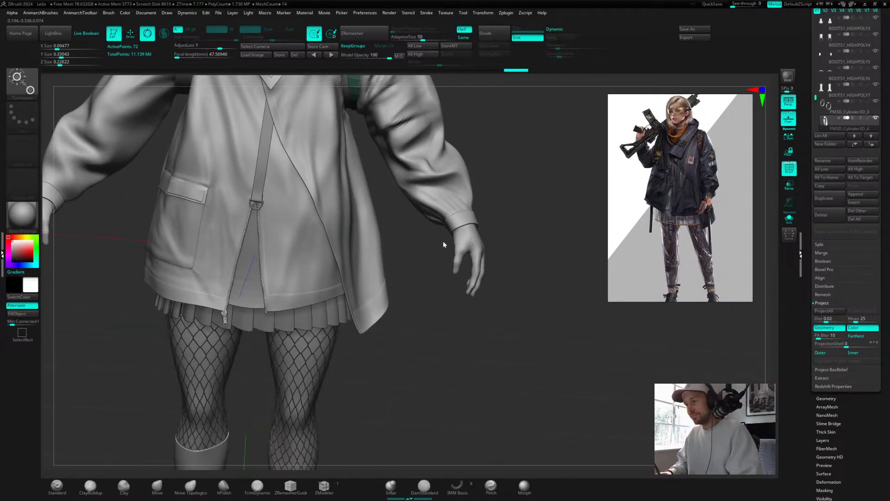
left_click_drag(443, 240, 241, 400)
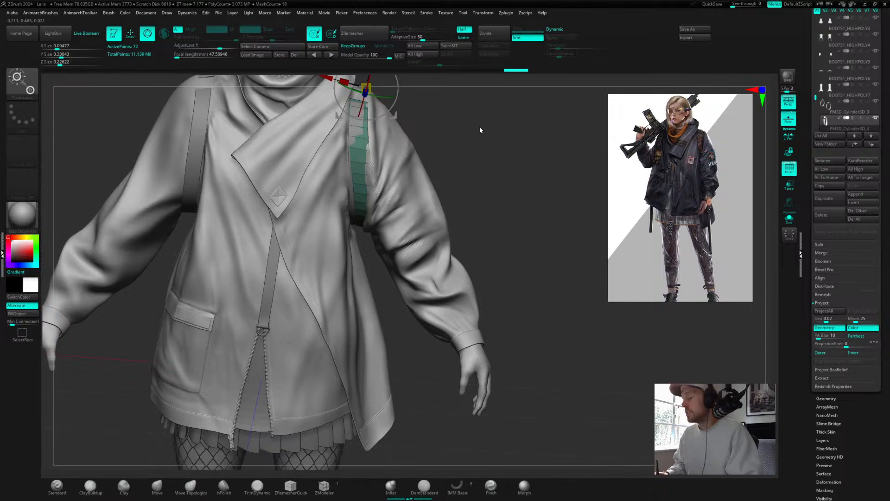
left_click_drag(480, 130, 498, 152)
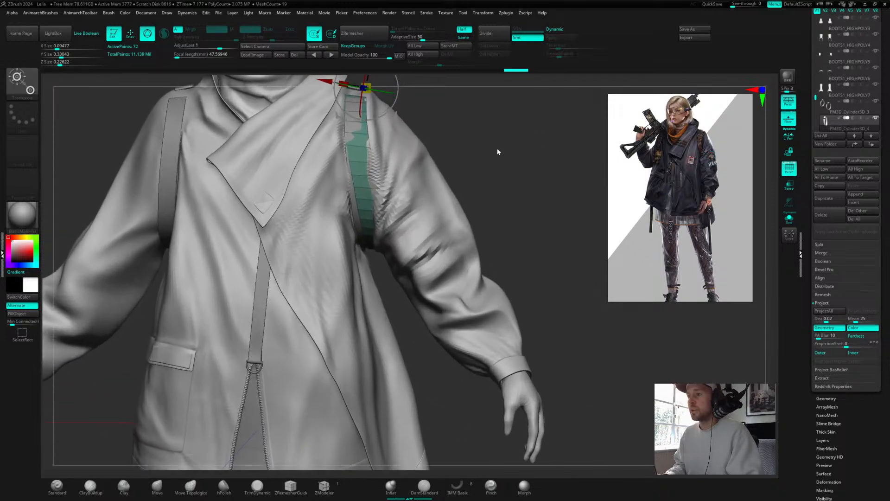
Step: Switch to the Move brush, resize it, and pull the top of the shoulder strap up over the shoulder
left_click(157, 486)
key("s")
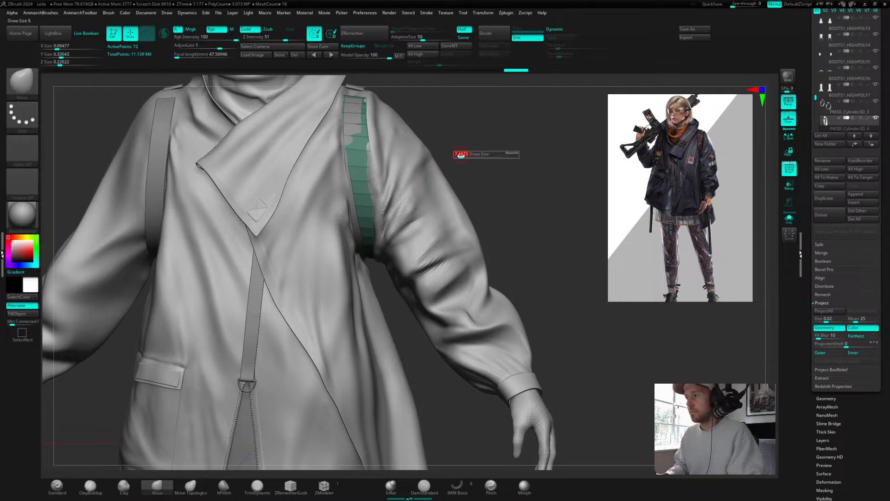
key("s")
mouse_move(358, 241)
left_mouse_down()
mouse_move(366, 241)
mouse_move(356, 244)
left_mouse_up()
left_click_drag(357, 208, 350, 163)
left_click_drag(346, 122, 344, 122)
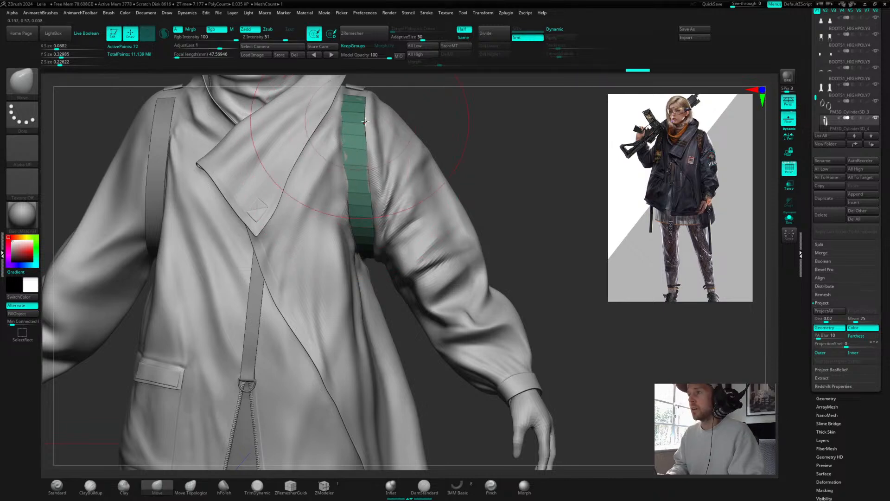
Step: Select the cylindrical strap subtool and refine its fit over the shoulder with small Move brush strokes
left_click_drag(497, 154, 471, 159)
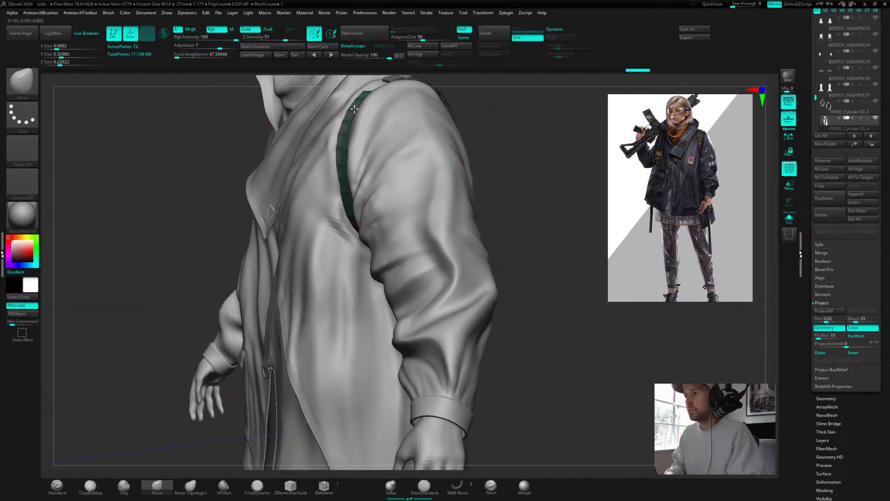
left_click_drag(354, 108, 355, 110)
mouse_move(502, 133)
left_mouse_down()
mouse_move(556, 149)
mouse_move(533, 144)
left_mouse_up()
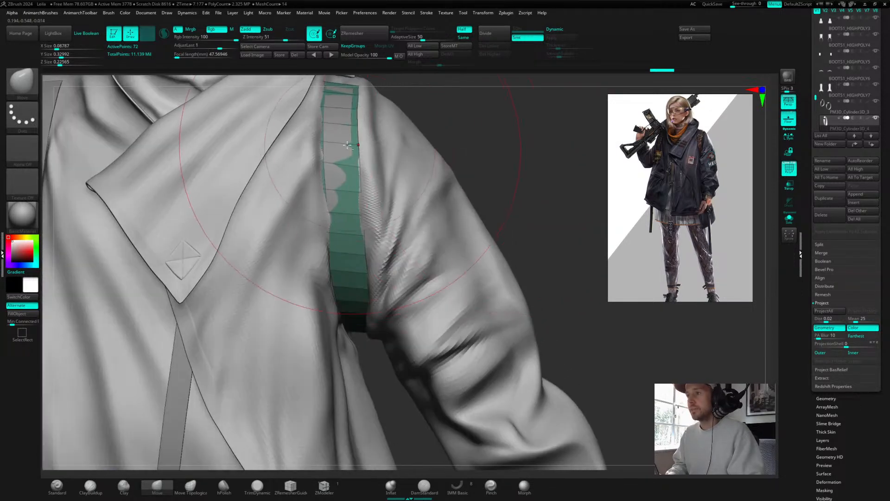
left_click(348, 264, "alt")
left_click_drag(451, 119, 387, 122)
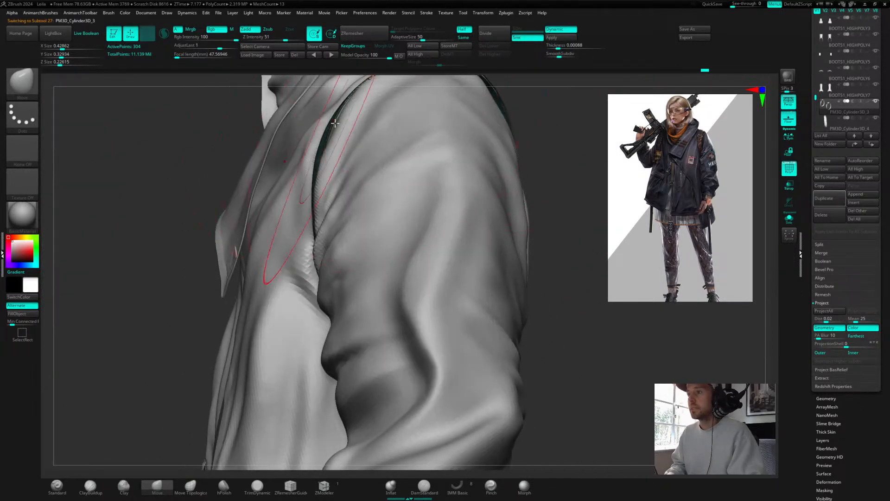
mouse_move(209, 148)
left_mouse_down()
mouse_move(517, 139)
mouse_move(493, 158)
left_mouse_up()
key("s")
left_click_drag(332, 178, 330, 176)
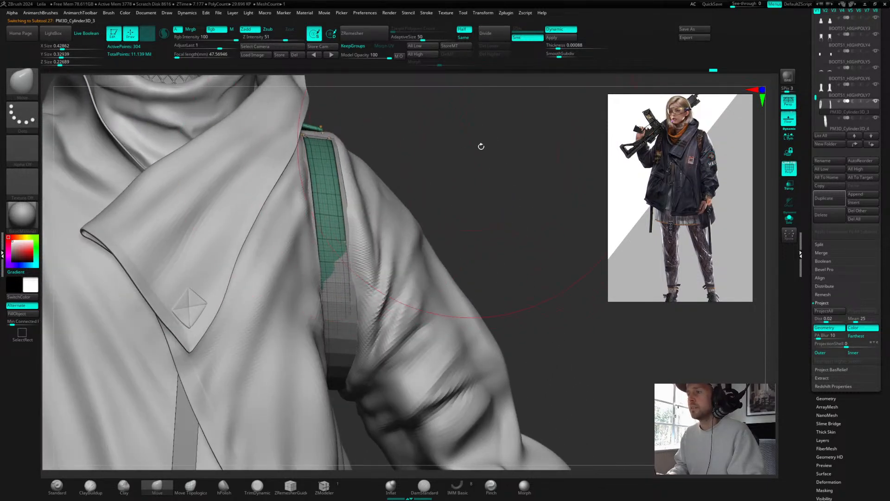
left_click_drag(481, 146, 352, 264)
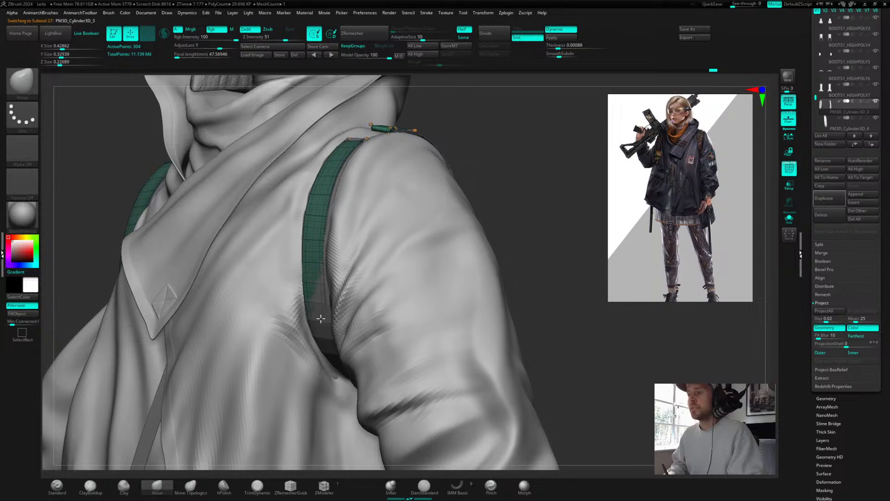
left_click_drag(321, 318, 319, 321)
mouse_move(503, 204)
left_mouse_down()
mouse_move(548, 186)
mouse_move(497, 245)
mouse_move(491, 149)
mouse_move(505, 126)
mouse_move(512, 138)
mouse_move(498, 140)
mouse_move(496, 116)
mouse_move(503, 139)
mouse_move(493, 177)
left_mouse_up()
key("s")
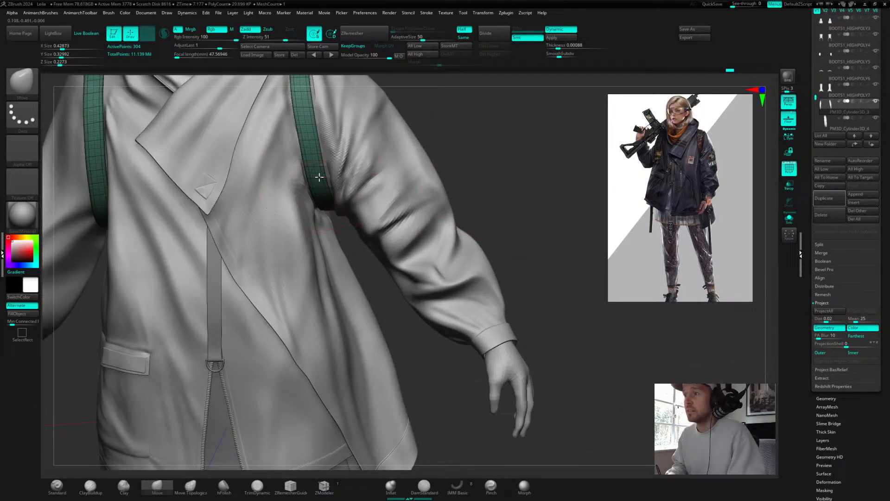
left_click_drag(457, 153, 476, 202)
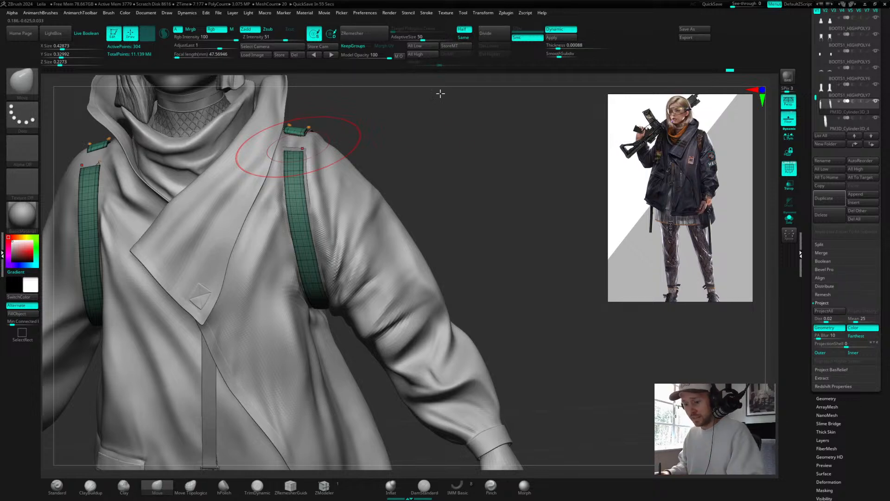
Step: Turn off polyframes, select the shoulder plate subtool, and nudge it with the Move brush, testing a subdivision level
key("shift+f")
left_click_drag(433, 170, 455, 195, "alt")
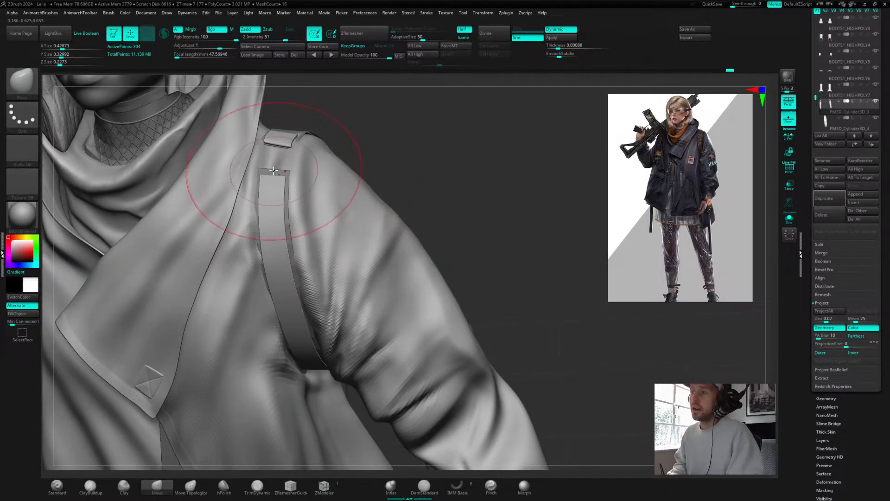
left_click(277, 183, "alt")
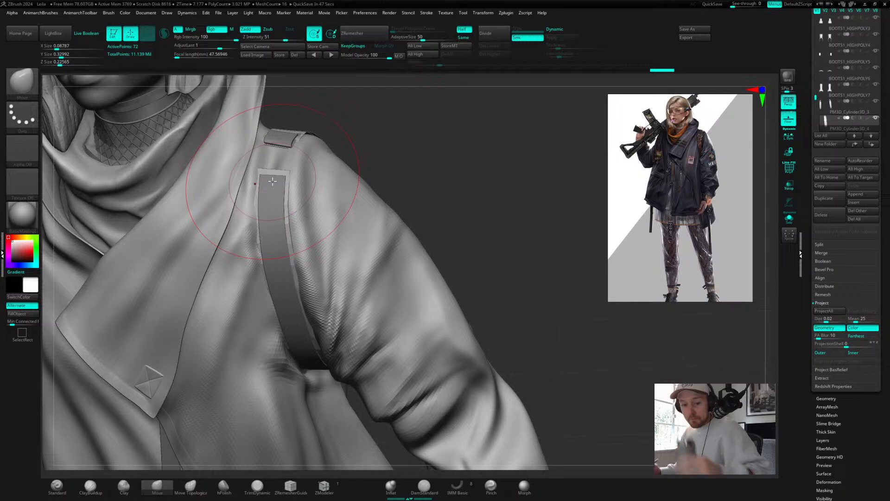
left_click_drag(449, 167, 396, 169)
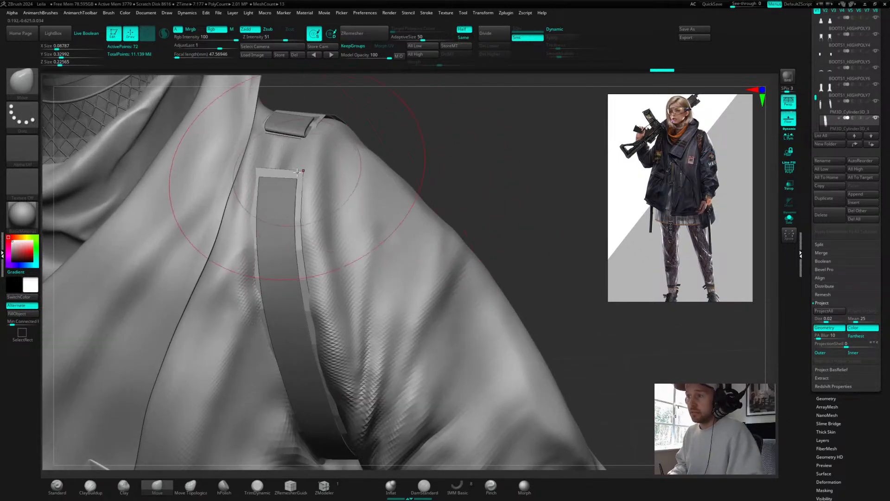
left_click_drag(299, 174, 297, 175)
key("d")
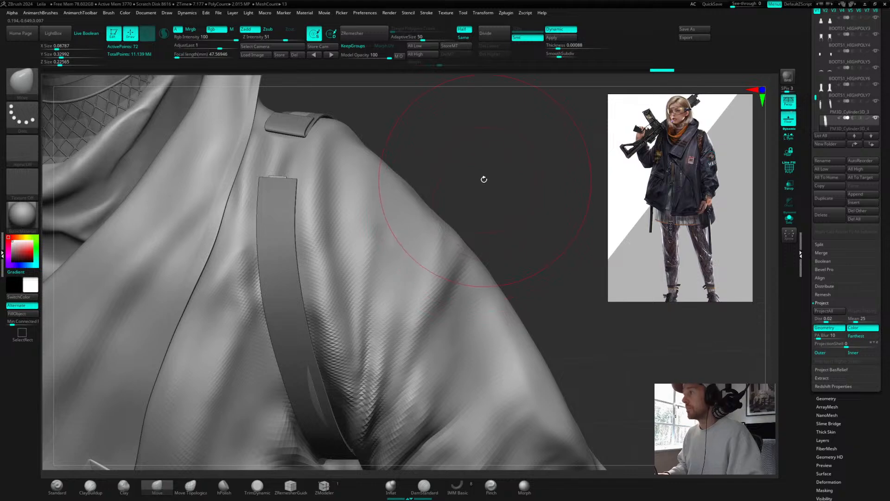
key("shift+d")
mouse_move(503, 171)
left_mouse_down()
mouse_move(511, 173)
mouse_move(471, 156)
mouse_move(507, 165)
mouse_move(546, 127)
left_mouse_up()
mouse_move(431, 170)
left_mouse_down("alt")
mouse_move(441, 165)
mouse_move(401, 160)
mouse_move(431, 145)
mouse_move(427, 153)
mouse_move(490, 147)
mouse_move(473, 154)
left_mouse_up("alt")
Step: Select the strap subtool and nudge it into place with the Gizmo
left_click(284, 172, "alt")
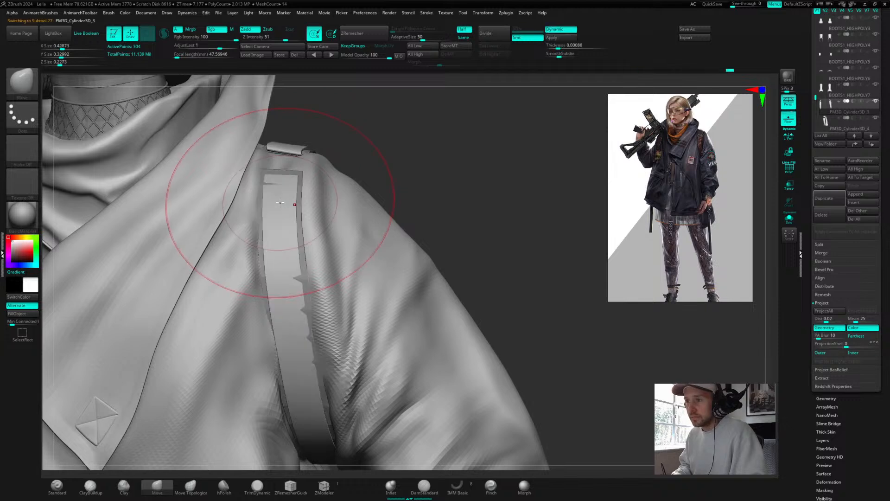
key("w")
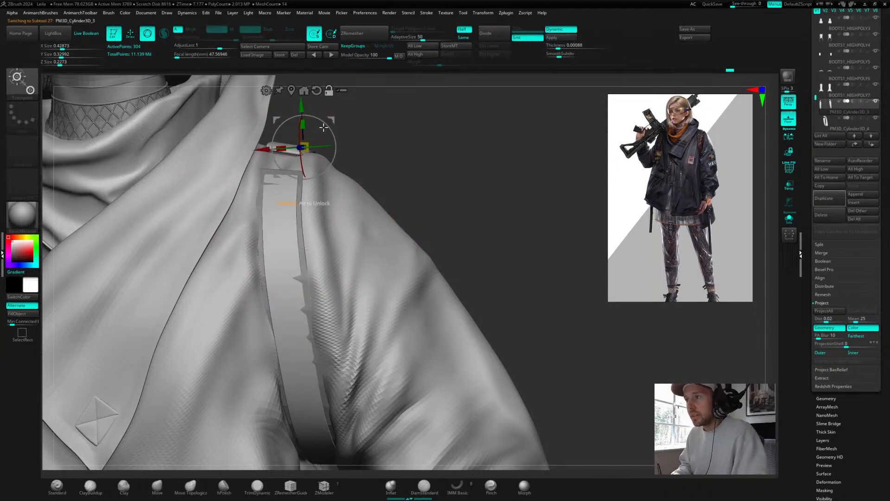
left_click_drag(323, 127, 329, 132)
mouse_move(403, 147)
left_mouse_down("alt")
mouse_move(362, 131)
mouse_move(483, 177)
mouse_move(484, 161)
mouse_move(495, 161)
left_mouse_up("alt")
Step: Hide one side of the strap subtool with a selection rectangle, leaving a single strap visible
key("q")
key("ctrl+shift")
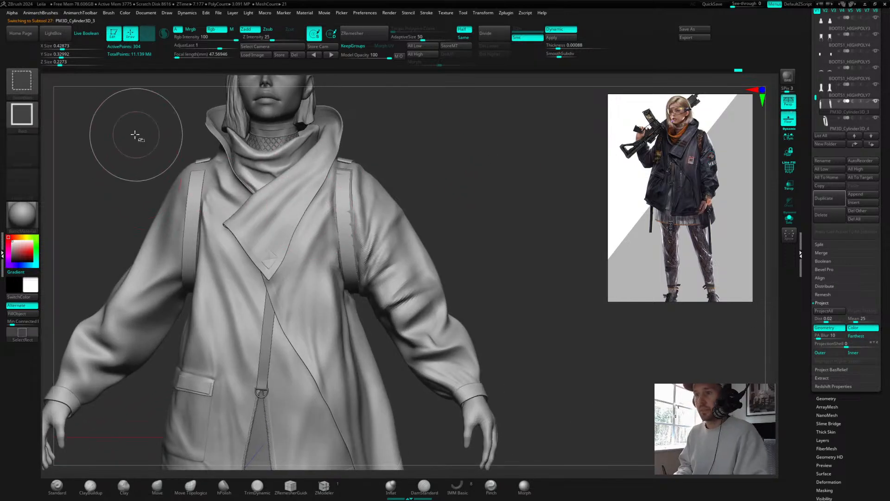
left_click_drag(129, 119, 250, 385, "ctrl+shift")
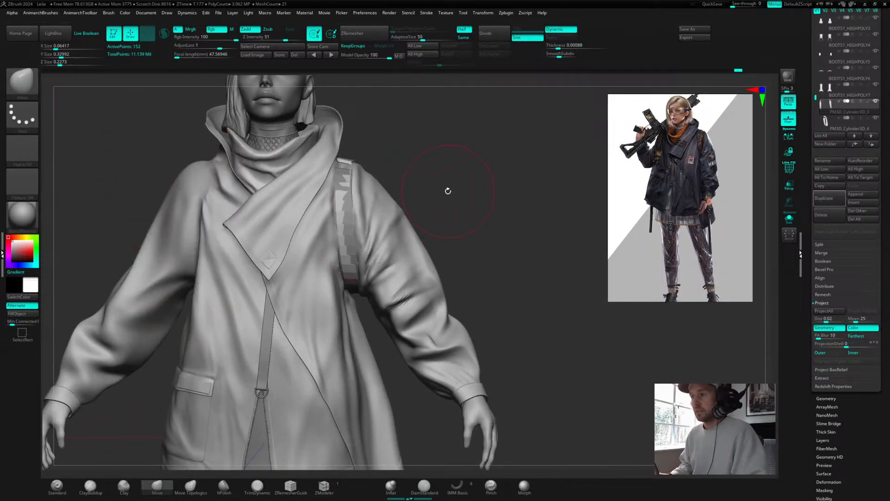
left_click_drag(448, 178, 352, 148, "alt")
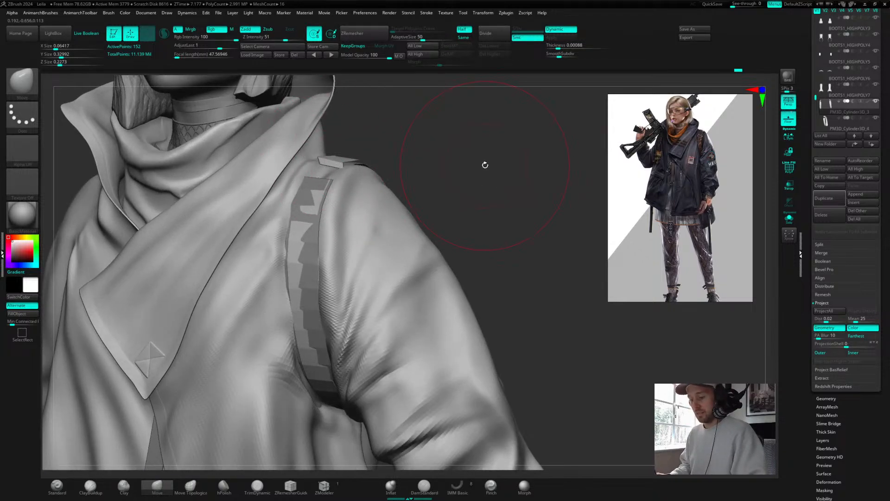
key("space")
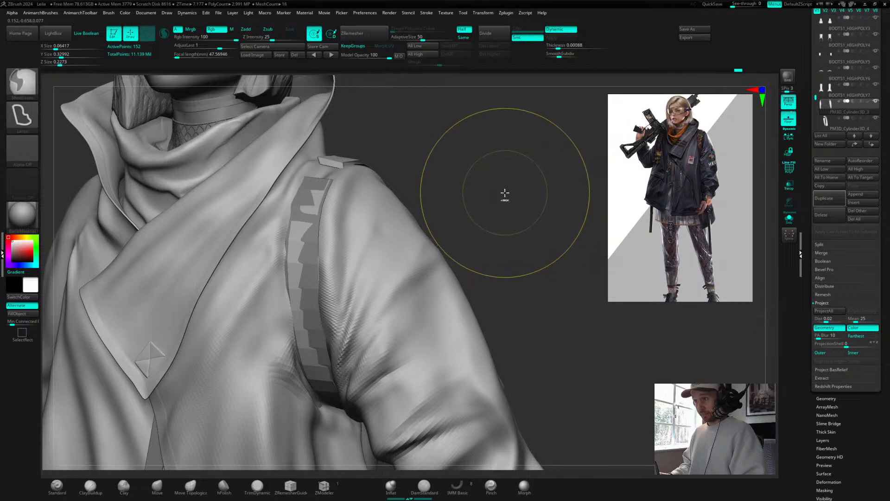
key("f")
left_click(488, 193, "ctrl+shift")
left_click_drag(489, 193, 539, 194, "alt")
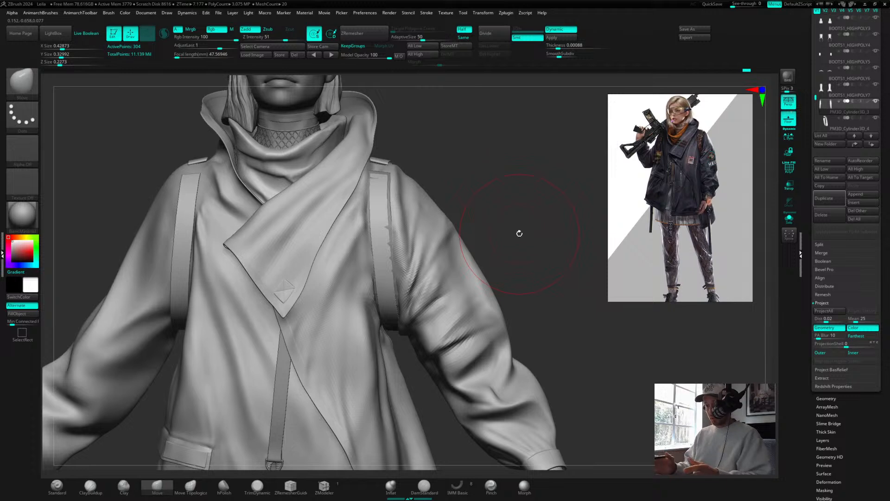
left_click_drag(491, 186, 522, 141, "alt")
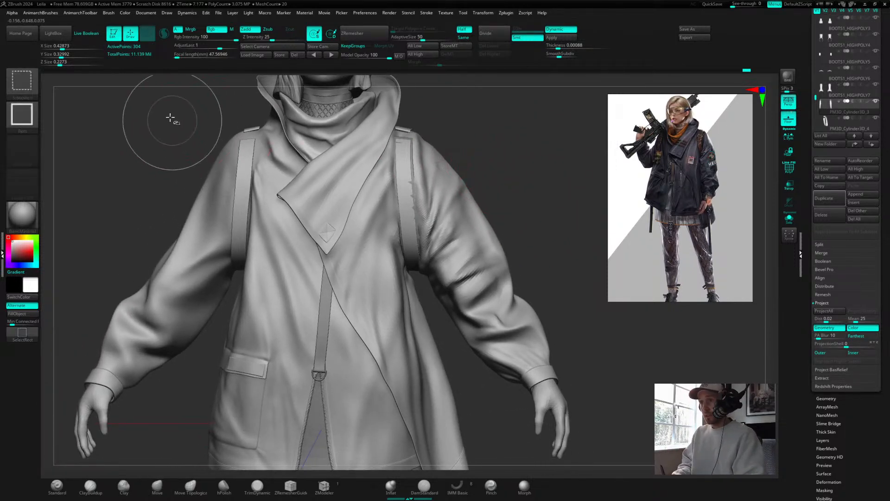
left_click_drag(171, 104, 301, 334, "ctrl+shift")
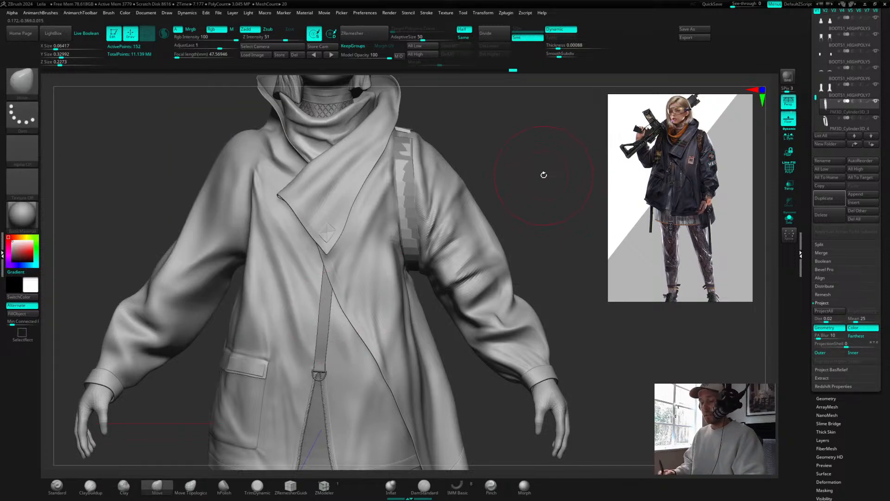
Step: Mirror the visible strap to the other shoulder from the Trigon toolbox
key("space")
key("space")
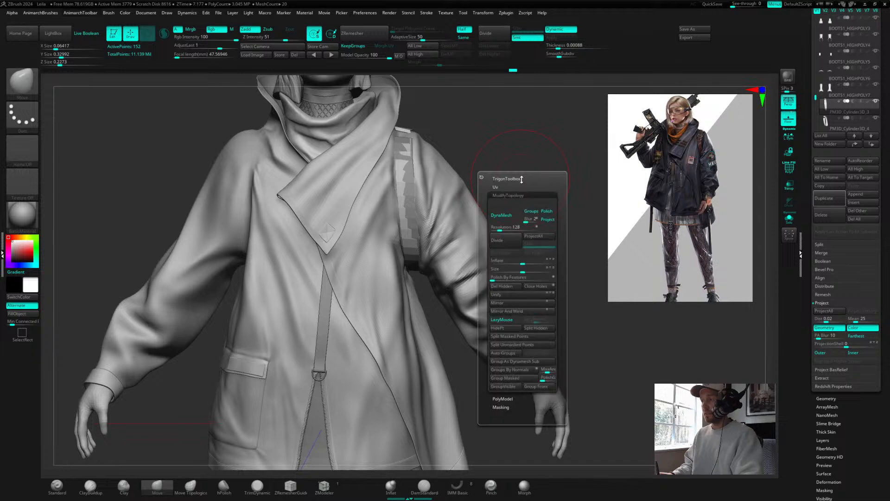
left_click(502, 294)
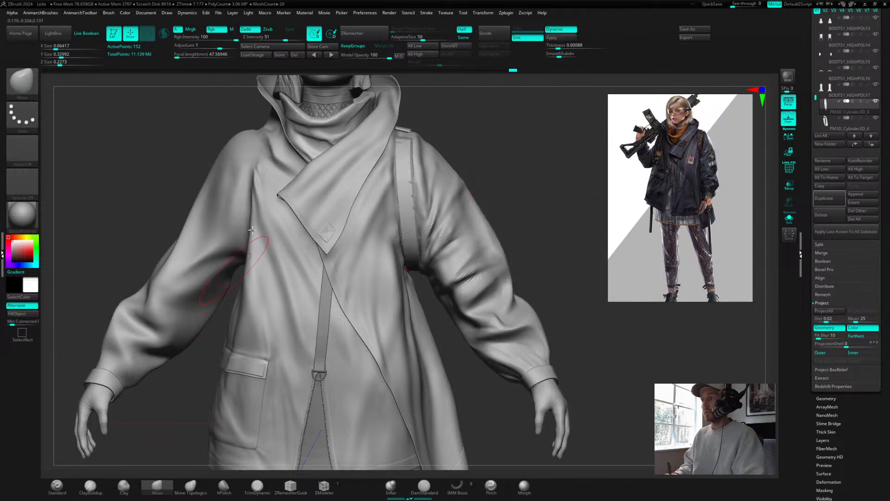
Step: Inspect the straps from several angles and dock the Trigon toolbox in the side tray
left_click_drag(512, 163, 502, 199)
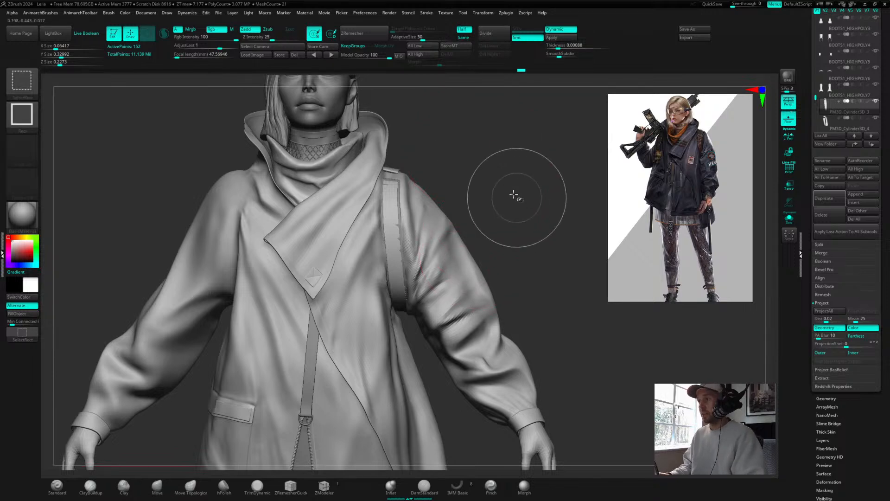
key("space")
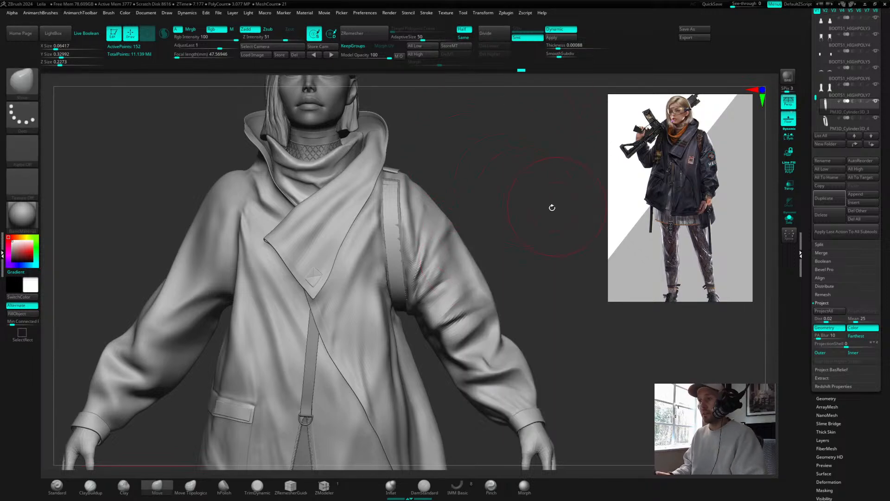
left_click_drag(496, 153, 513, 191)
key("space")
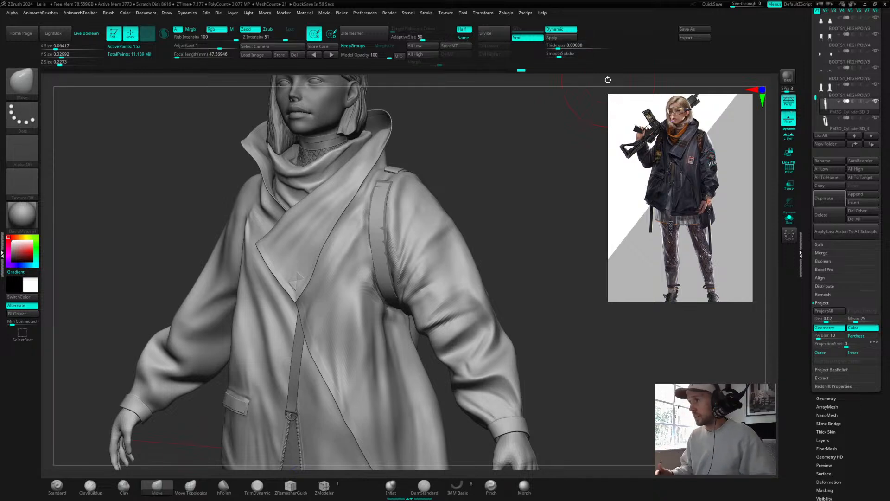
mouse_move(546, 155)
left_mouse_down()
mouse_move(532, 179)
mouse_move(537, 169)
left_mouse_up()
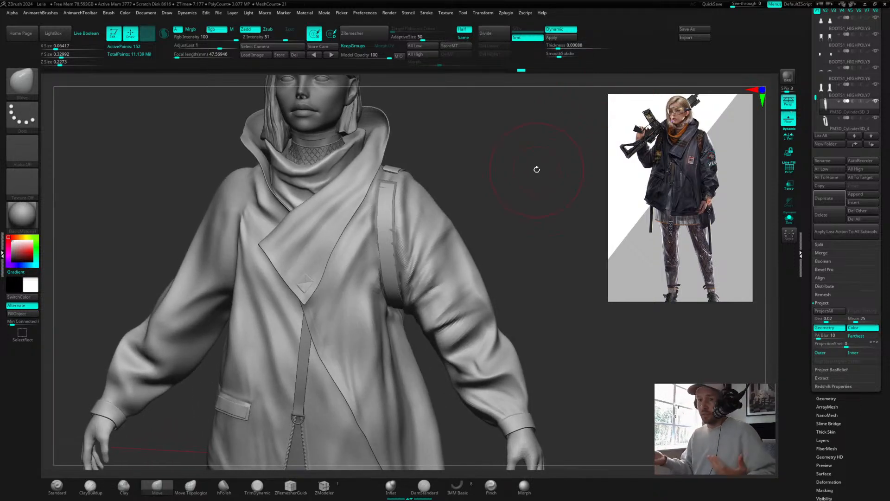
mouse_move(475, 176)
left_mouse_down()
mouse_move(487, 190)
mouse_move(536, 184)
left_mouse_up()
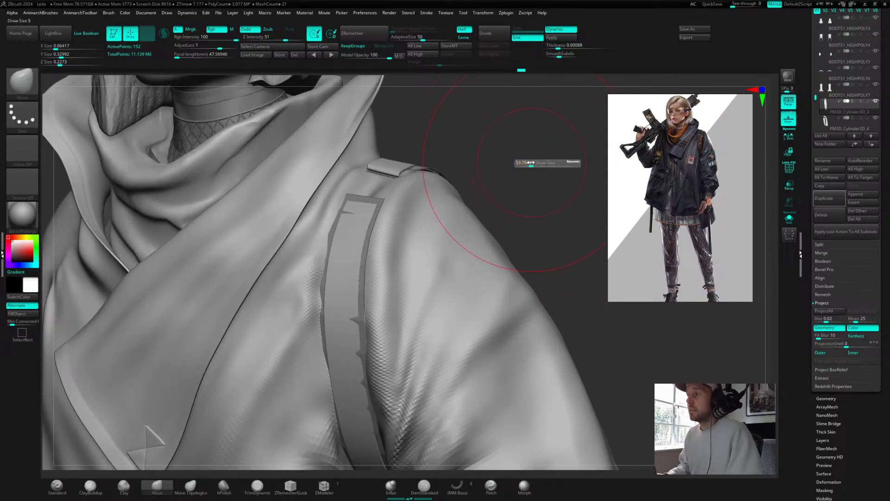
left_click_drag(525, 174, 529, 172)
key("space")
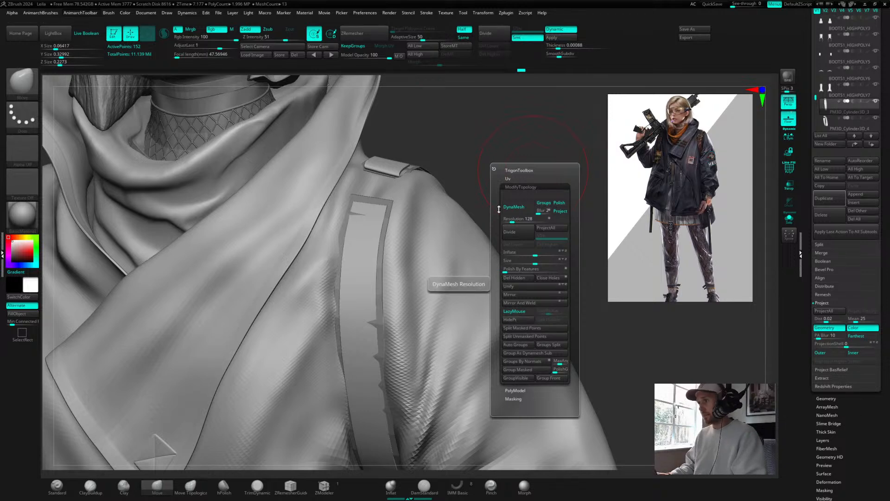
left_click(494, 169)
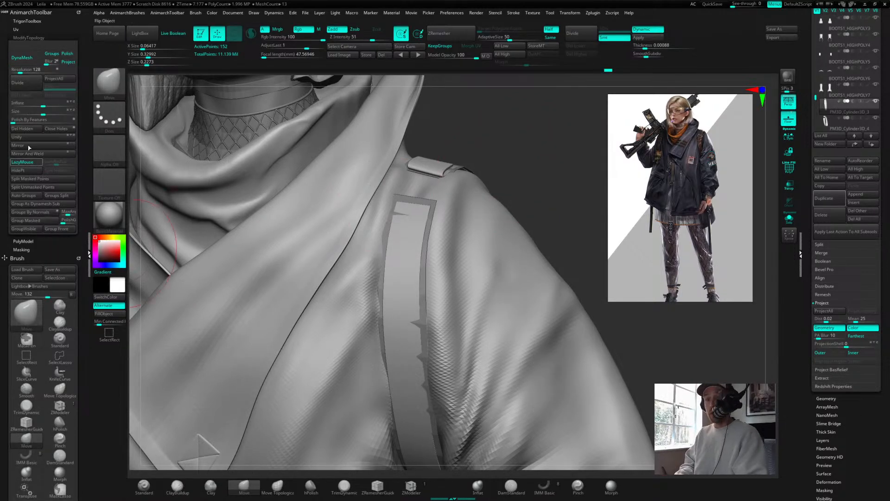
Step: Reorganize the docked Trigon toolbox by collapsing Brush and Zscript and opening Uv, ModifyTopology and PolyModel, then pick the Move brush
left_click(16, 257)
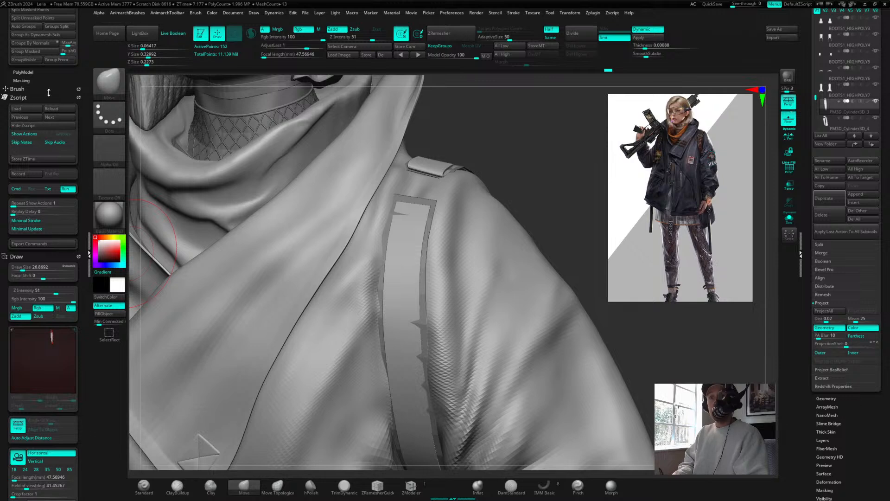
left_click(31, 23)
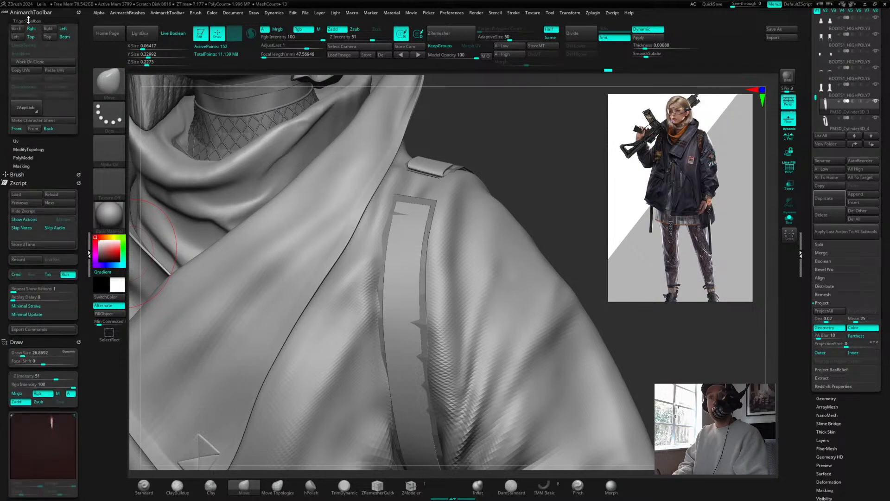
left_click(28, 22)
left_click(17, 30)
left_click(18, 29)
left_click(17, 30)
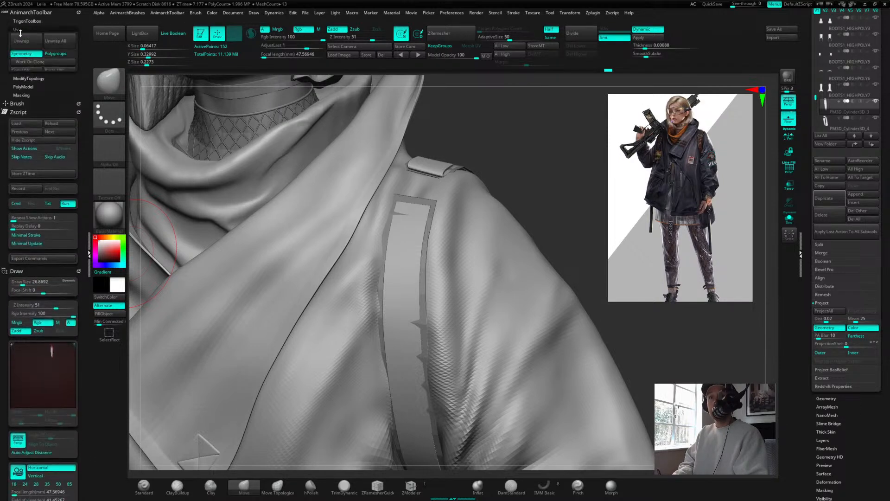
left_click(21, 29)
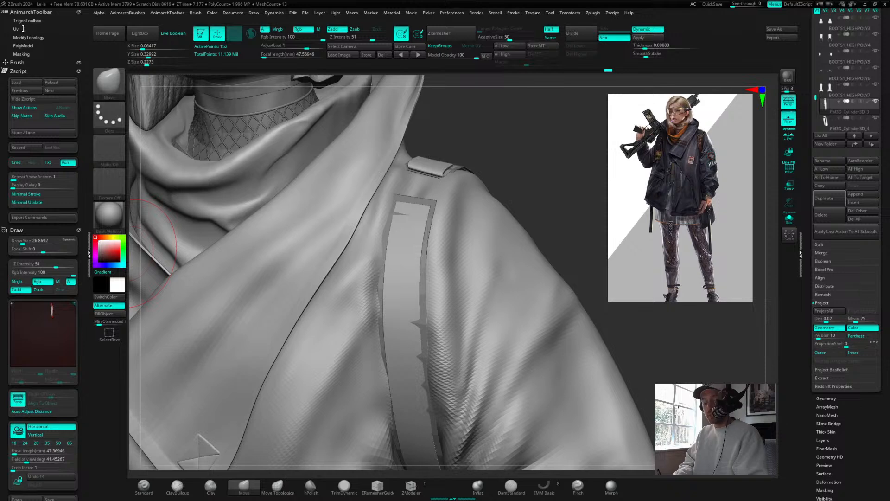
left_click(21, 31)
left_click(22, 31)
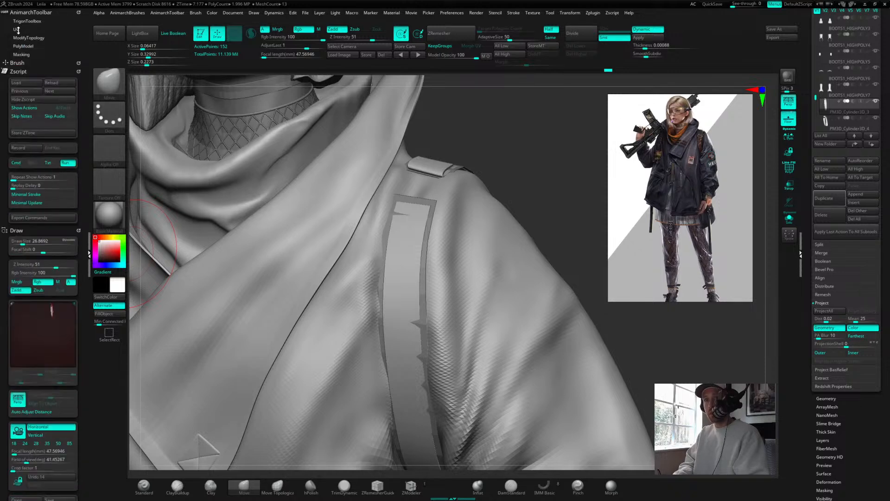
left_click(18, 30)
left_click(19, 30)
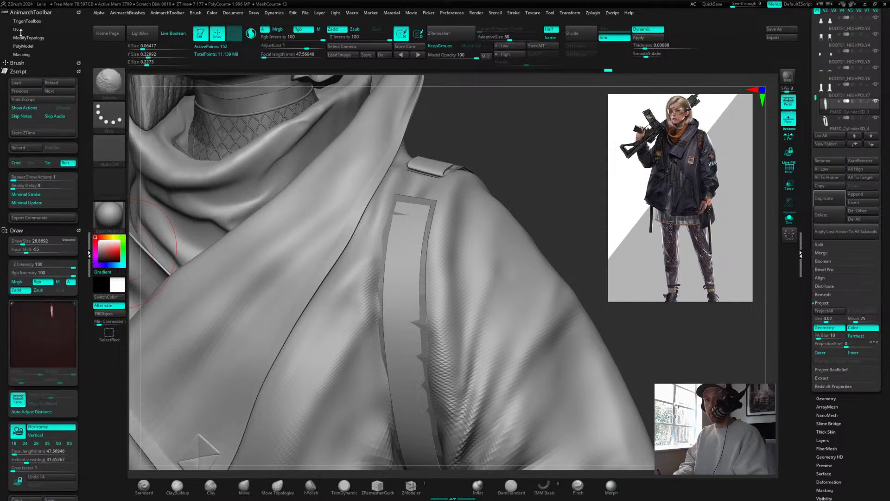
left_click(21, 30)
left_click(27, 107)
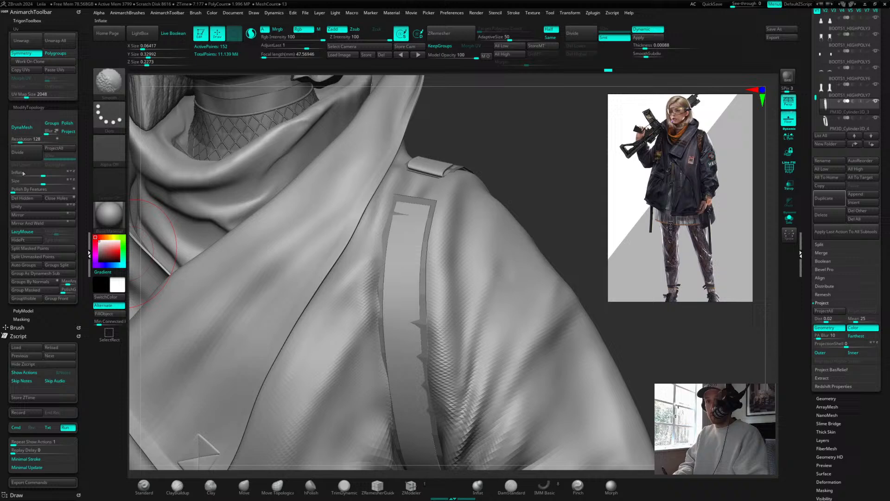
left_click(38, 315)
key("b")
key("m")
key("v")
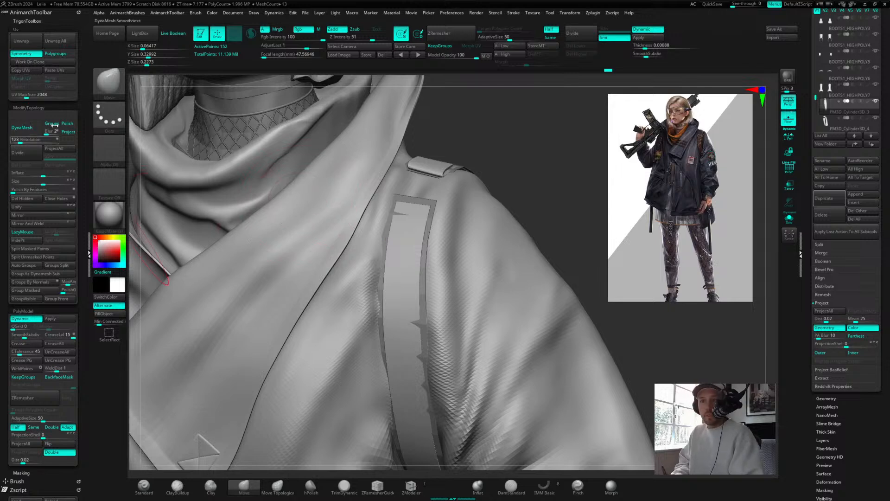
Step: Enable interface customization from Preferences and try to reposition the ZRemesher button on the top shelf
left_click(453, 13)
left_click(461, 40)
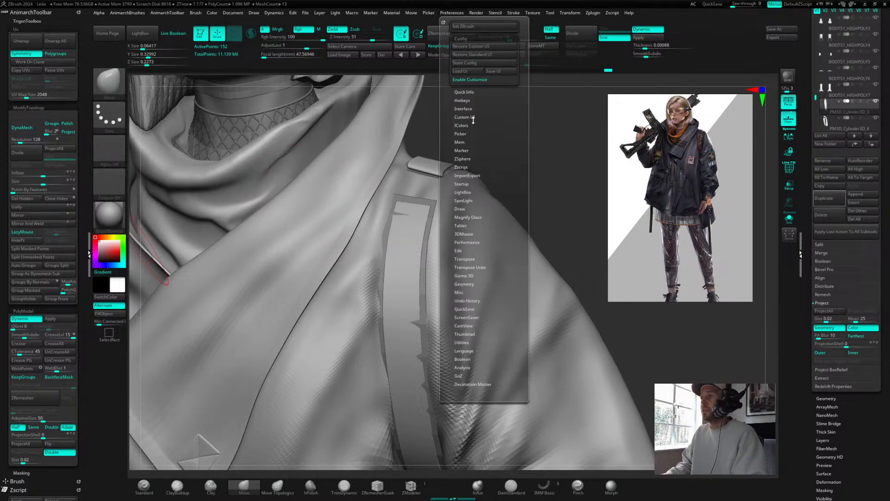
left_click(472, 80)
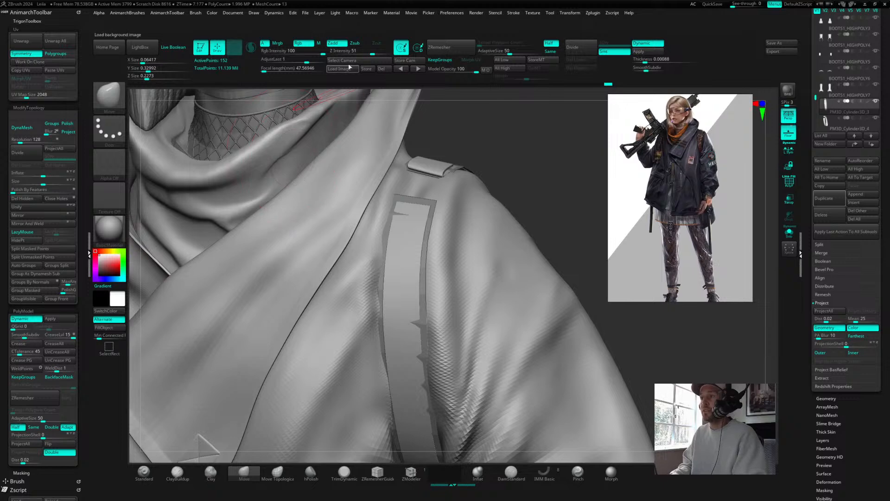
key("ctrl")
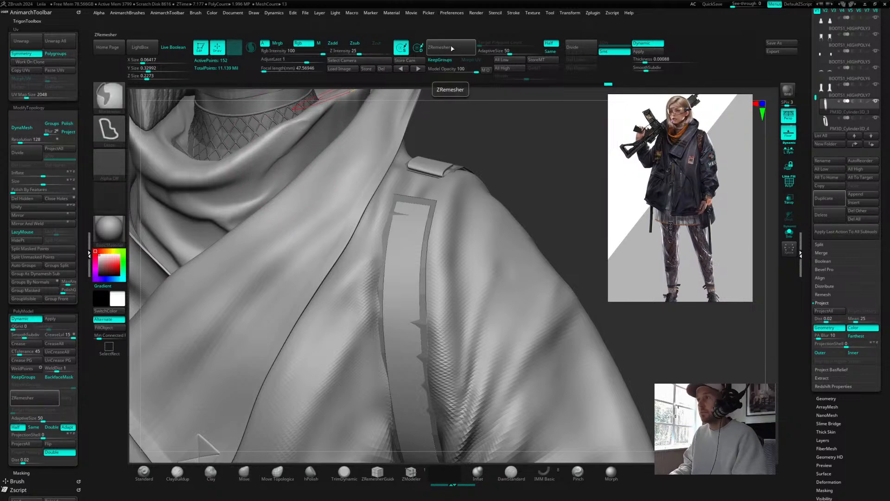
mouse_move(455, 50)
left_mouse_down("ctrl+alt")
mouse_move(111, 183)
mouse_move(65, 189)
mouse_move(431, 72)
mouse_move(456, 50)
left_mouse_up("ctrl+alt")
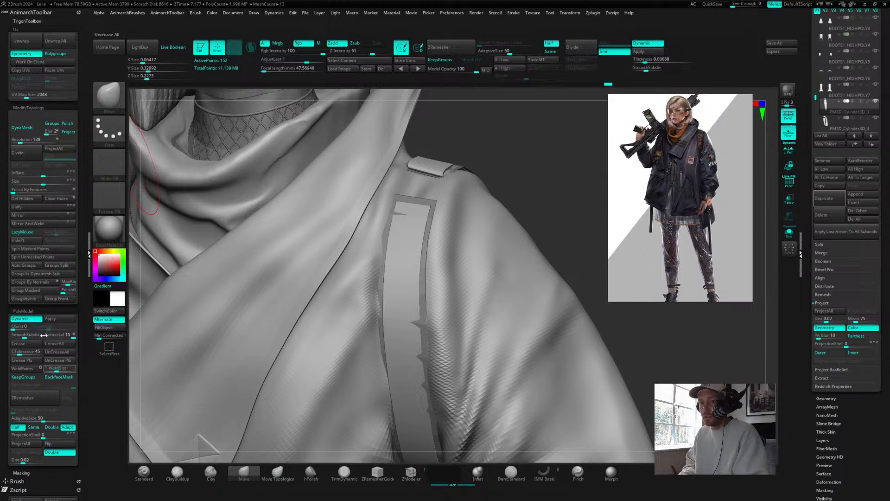
Step: Close the side tray and call up the Trigon toolbox as a floating popup, collapsing its Uv section
left_click(91, 255)
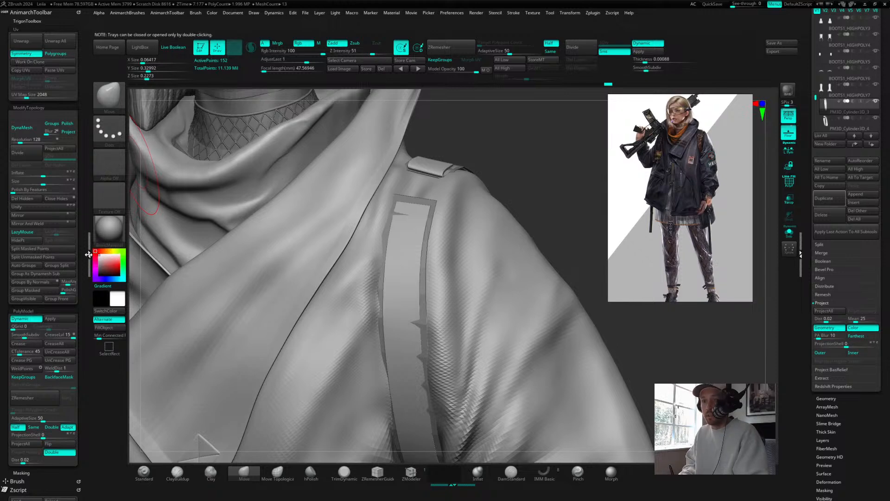
double_click(88, 255)
left_click_drag(524, 185, 530, 190)
key("space")
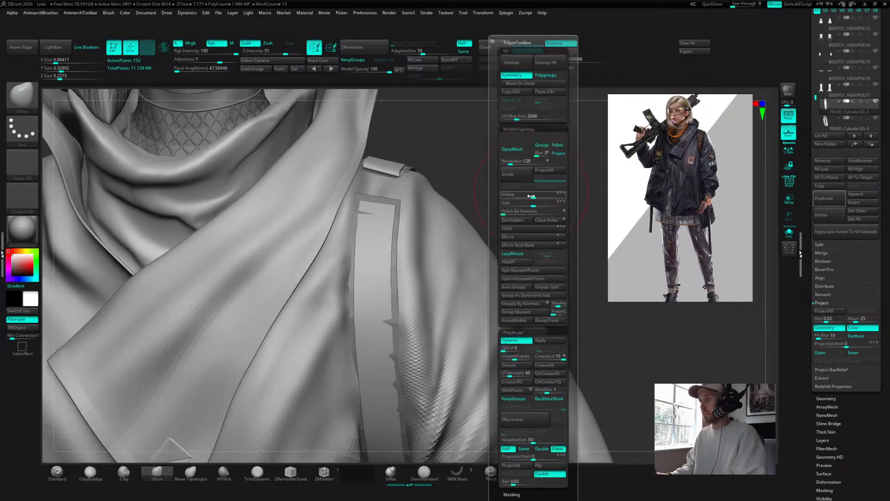
key("shift")
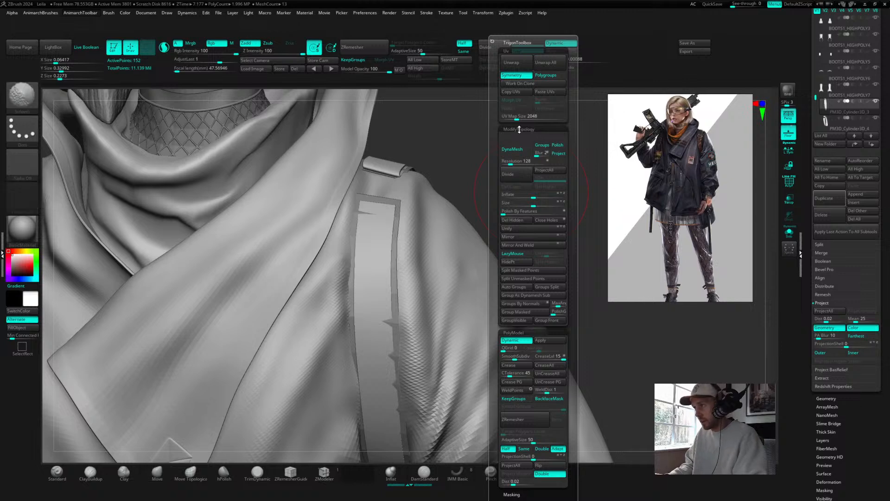
key("shift")
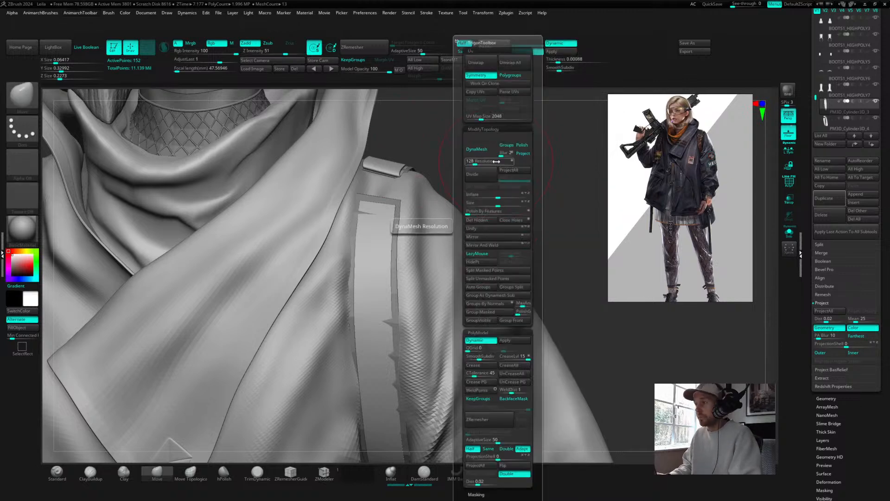
key("space")
key("shift")
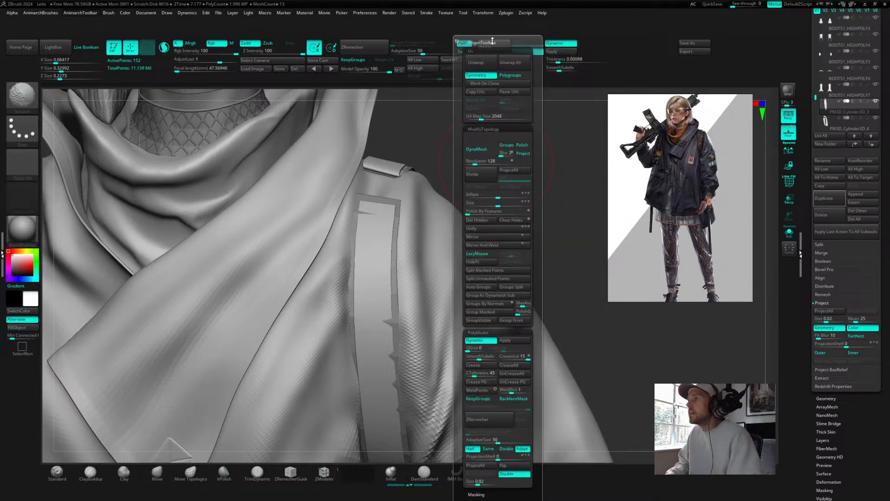
left_click(488, 49)
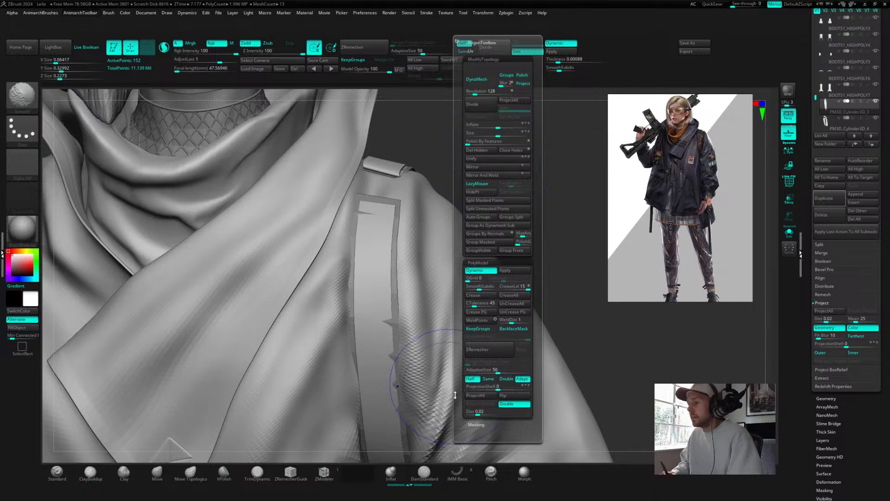
key("space")
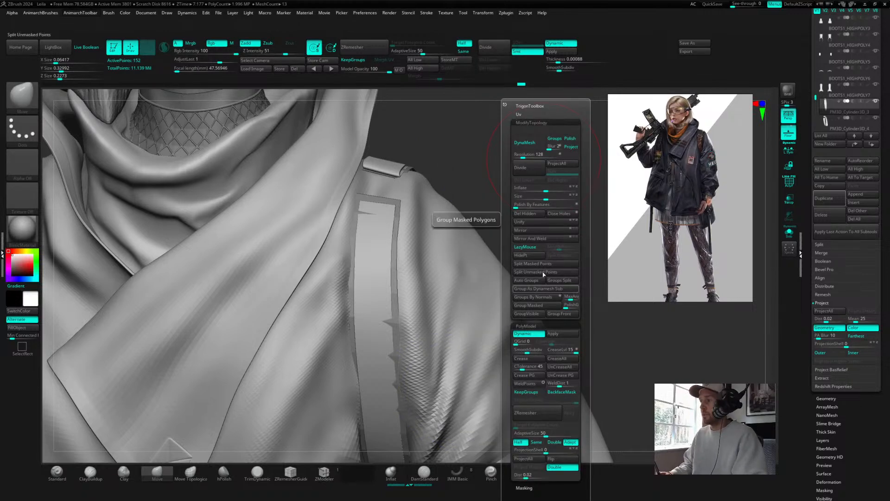
Step: Reposition and rotate the shoulder plate on top of the strap with the Gizmo
mouse_move(502, 153)
left_mouse_down()
mouse_move(531, 172)
mouse_move(473, 199)
left_mouse_up()
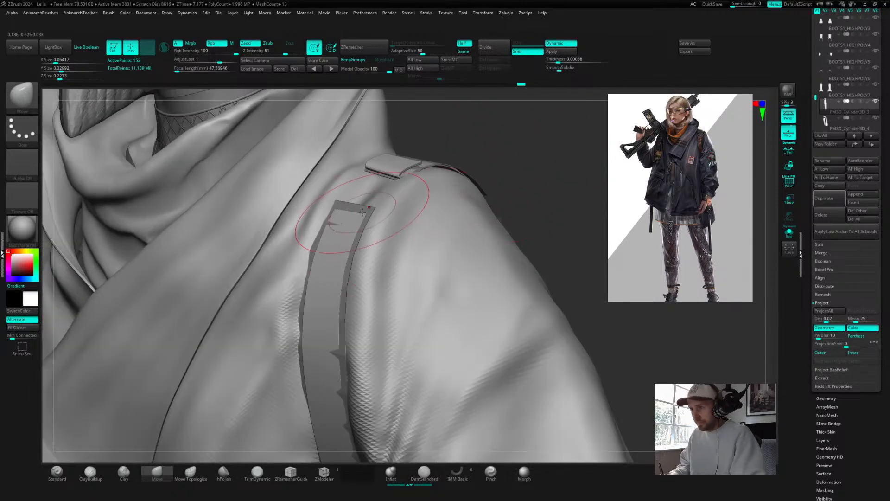
left_click_drag(537, 144, 397, 175)
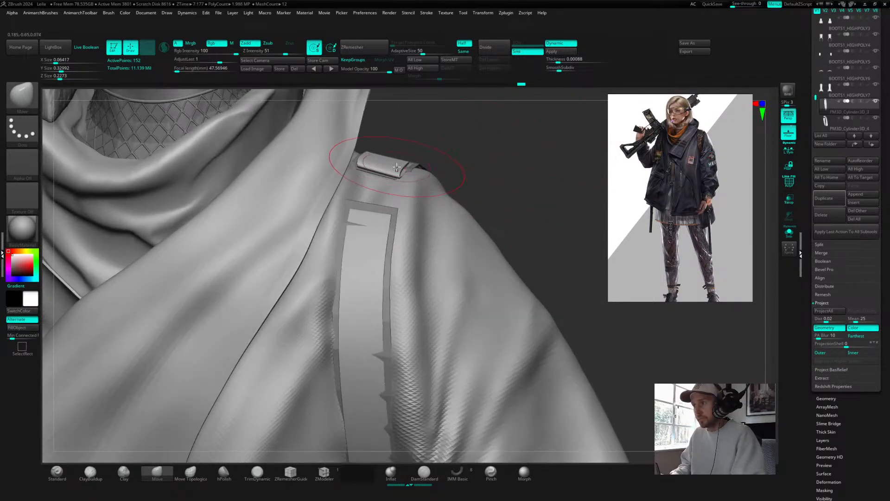
key("w")
left_click_drag(521, 175, 483, 155)
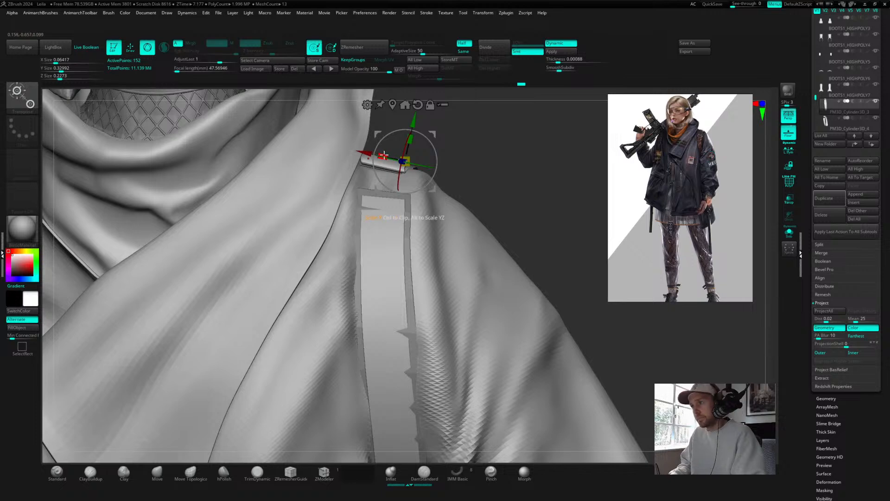
left_click_drag(384, 154, 409, 163)
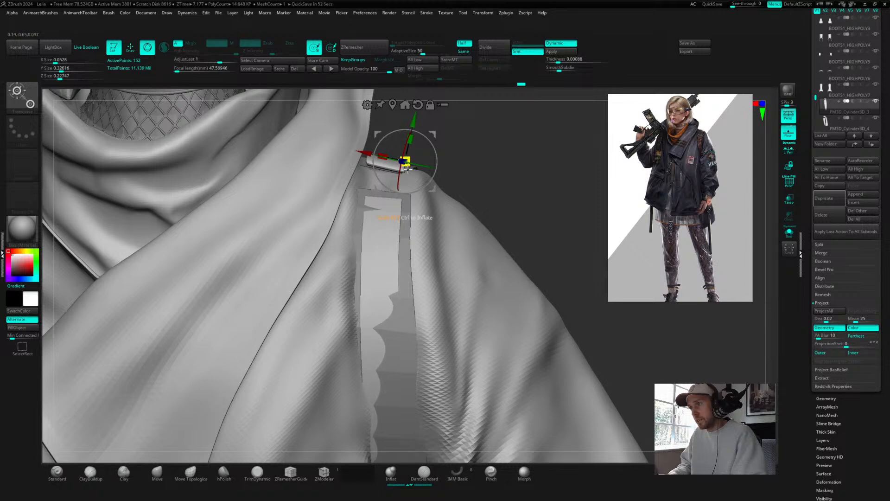
left_click_drag(533, 169, 526, 214)
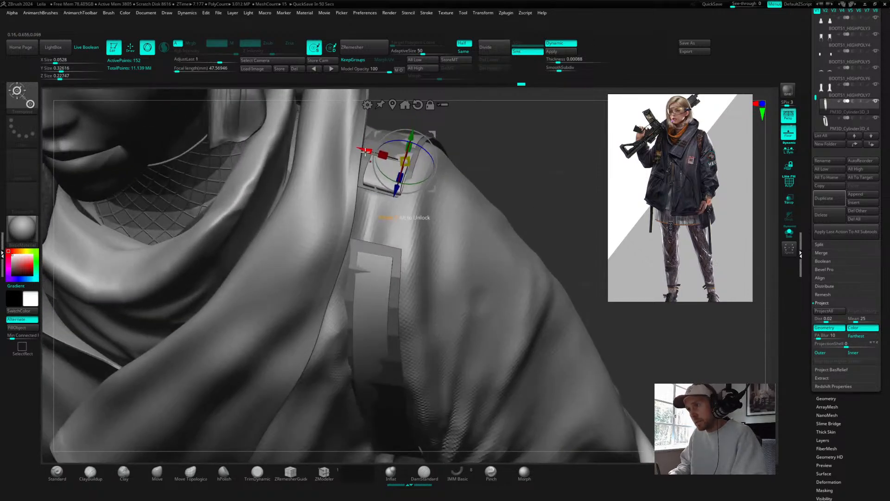
left_click_drag(366, 151, 362, 148)
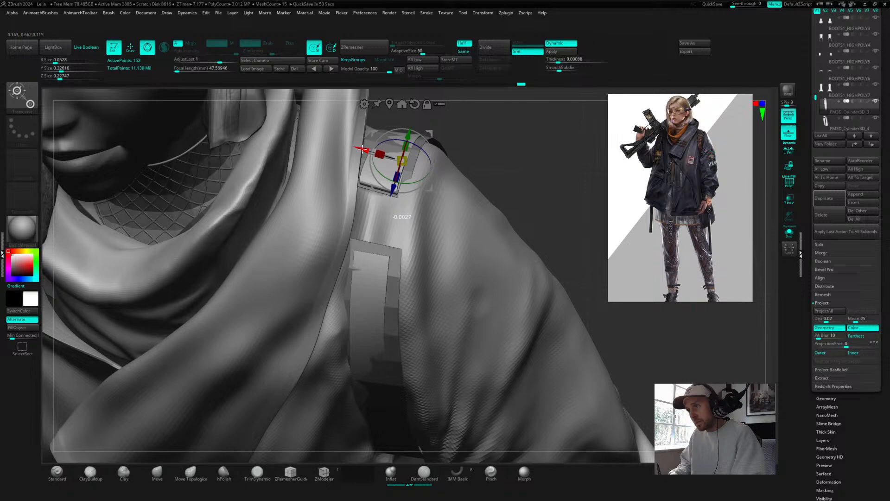
mouse_move(464, 148)
left_mouse_down()
mouse_move(524, 144)
mouse_move(472, 145)
left_mouse_up()
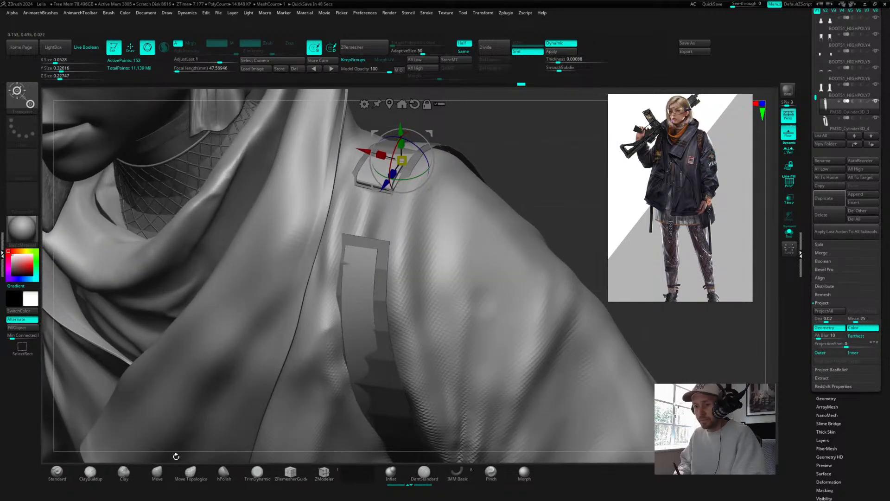
Step: Switch to the Move brush, adjust the strap's fit over the shoulder and back, and select the back cylinder subtool
left_click(158, 472)
mouse_move(549, 141)
left_mouse_down("alt")
mouse_move(491, 212)
mouse_move(477, 193)
left_mouse_up("alt")
key("s")
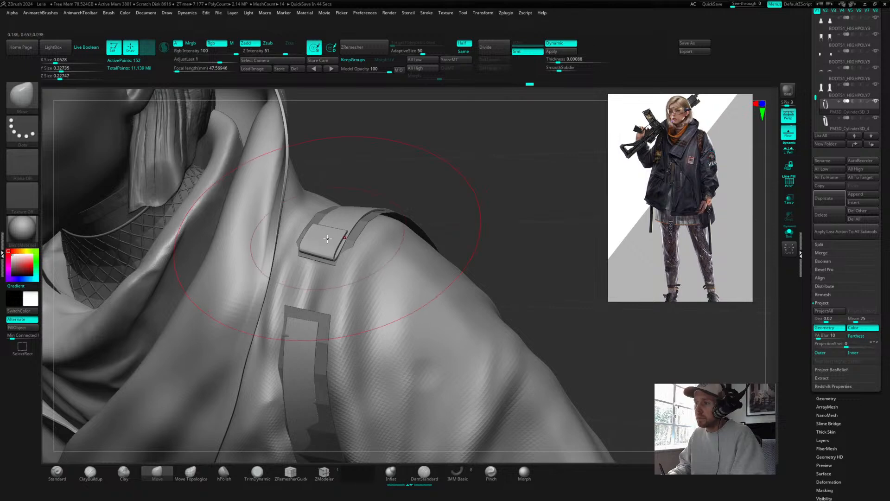
left_click_drag(468, 185, 473, 145)
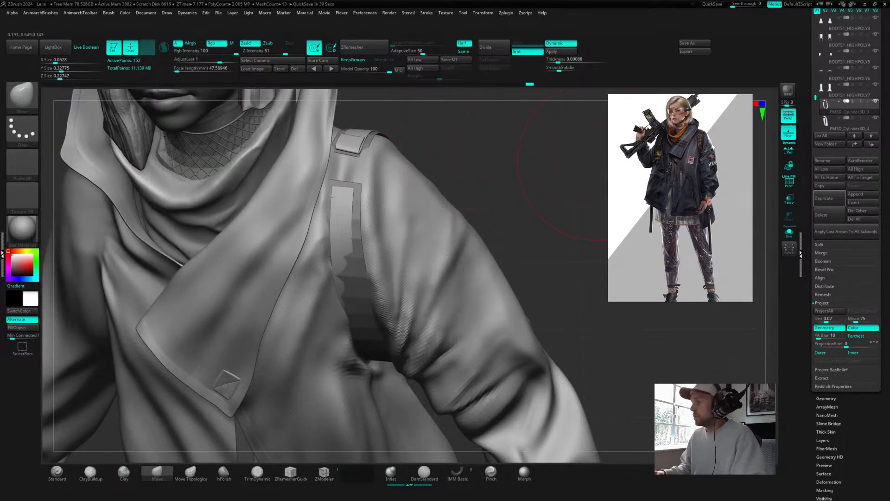
left_click_drag(507, 186, 486, 181)
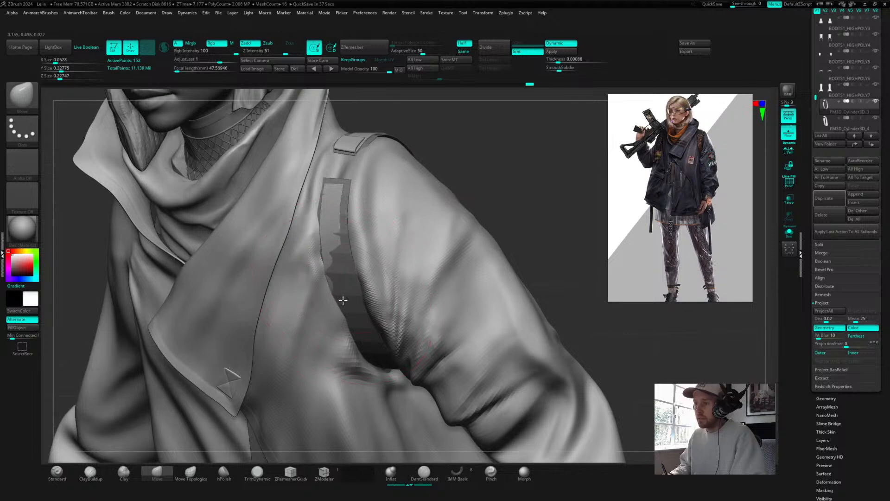
left_click_drag(541, 182, 516, 195)
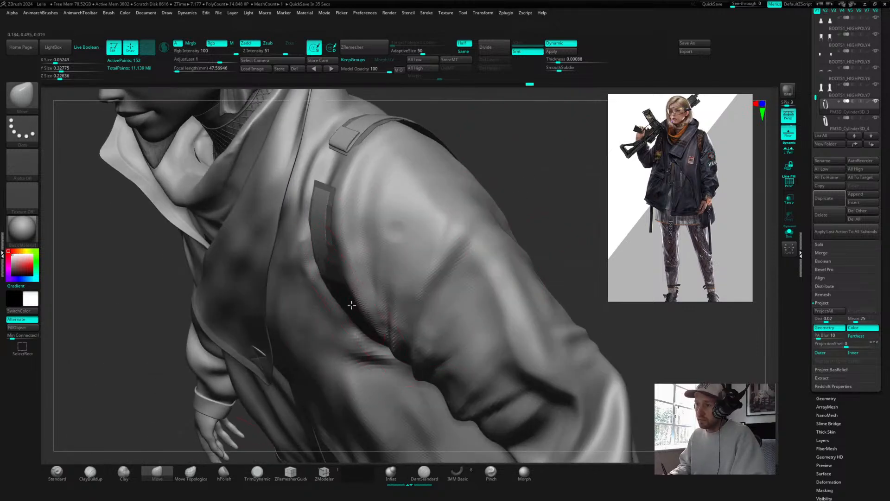
left_click_drag(547, 167, 353, 271)
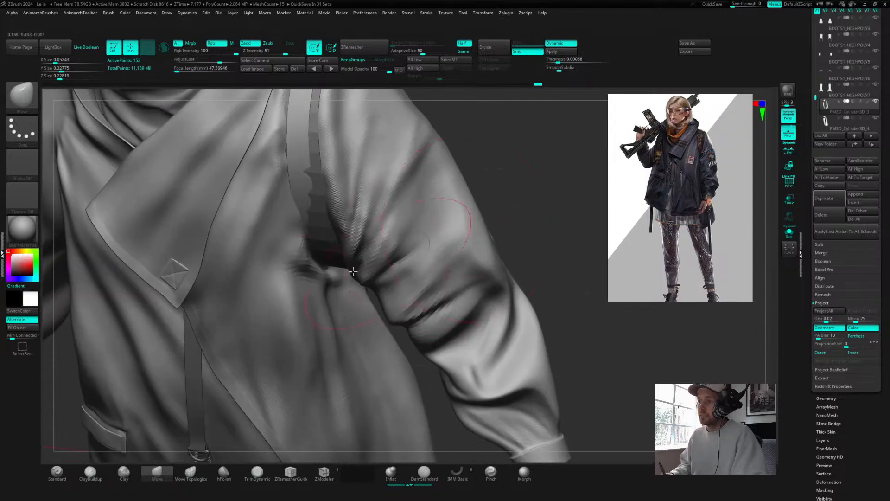
left_click_drag(527, 179, 351, 220)
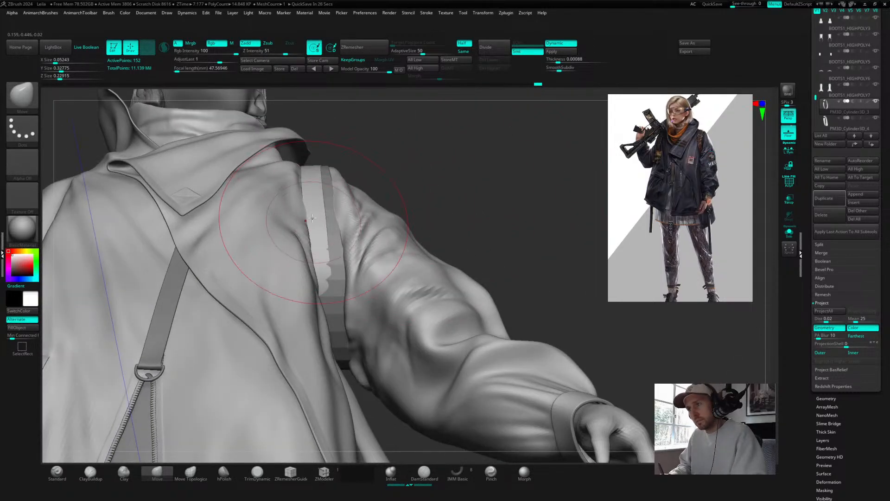
left_click_drag(319, 200, 322, 200)
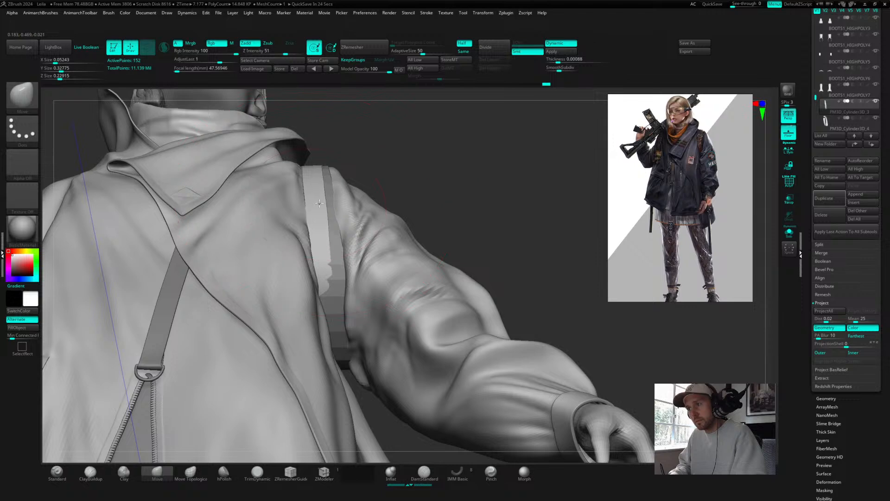
left_click_drag(335, 313, 343, 317)
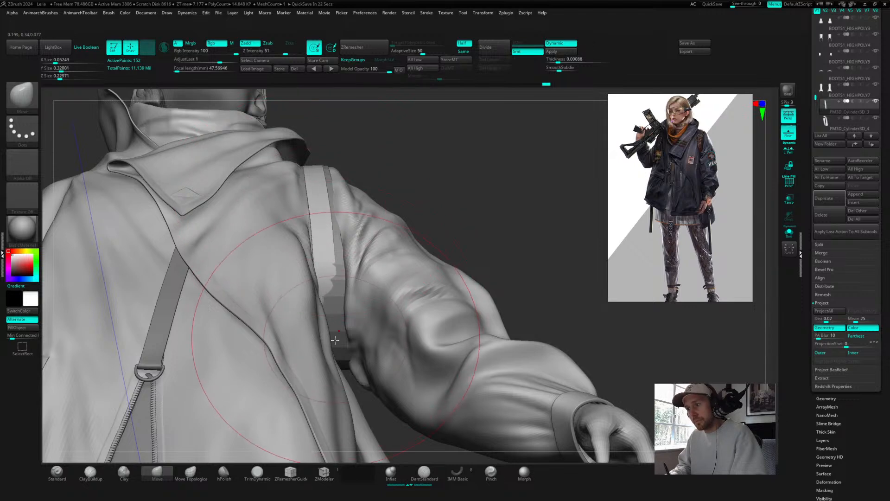
left_click(344, 313, "alt")
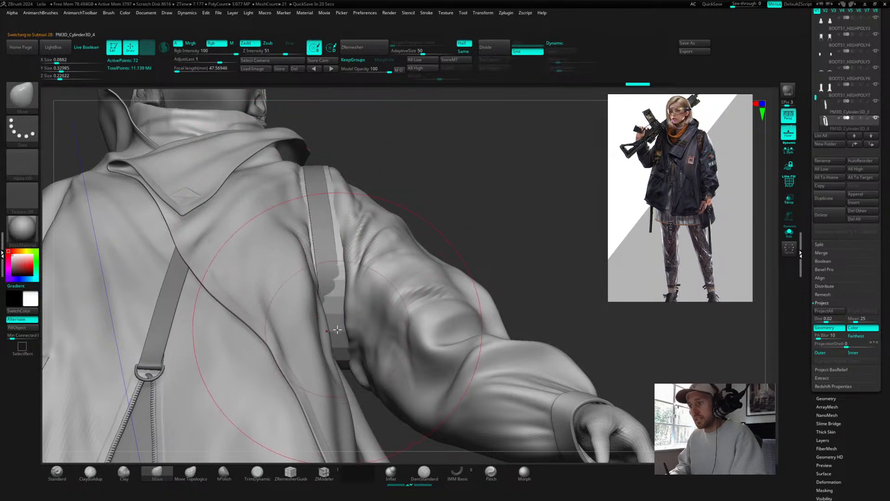
Step: Switch briefly to the neighbouring strap subtool at the armpit and back to the back cylinder strap subtool
left_click_drag(480, 175, 470, 253)
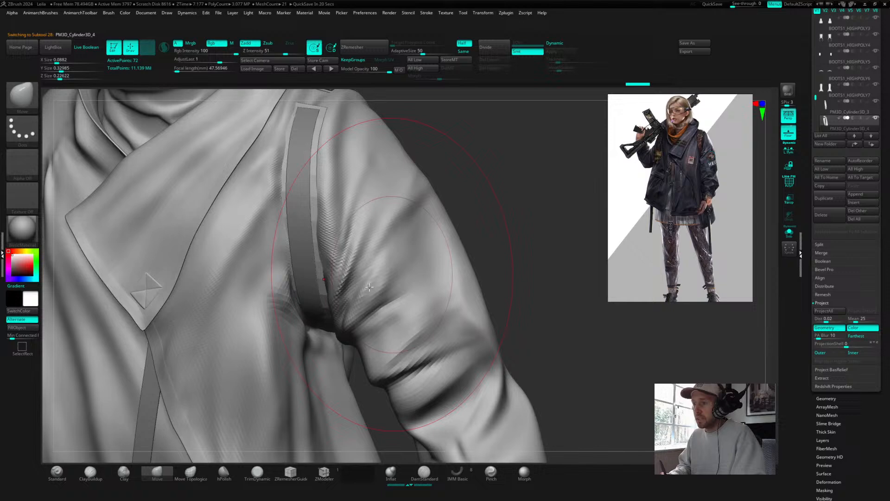
left_click(328, 323, "alt")
left_click_drag(328, 327, 335, 332)
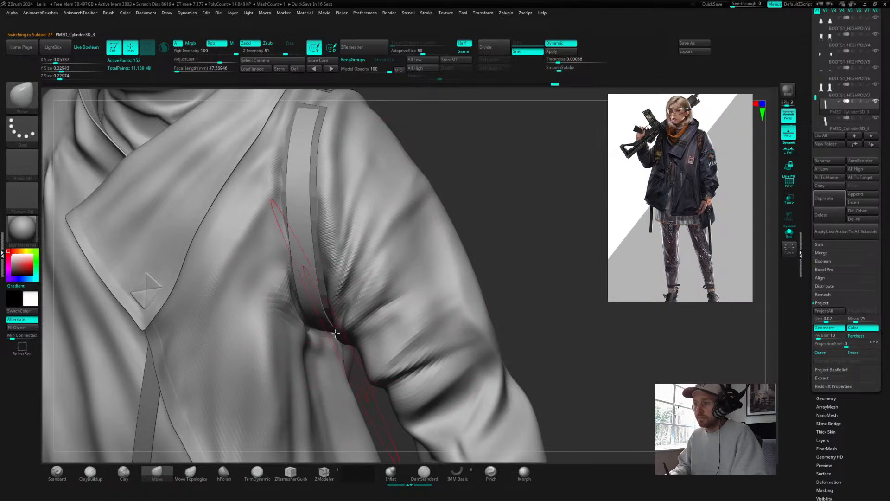
left_click_drag(467, 174, 480, 175)
left_click(323, 190, "alt")
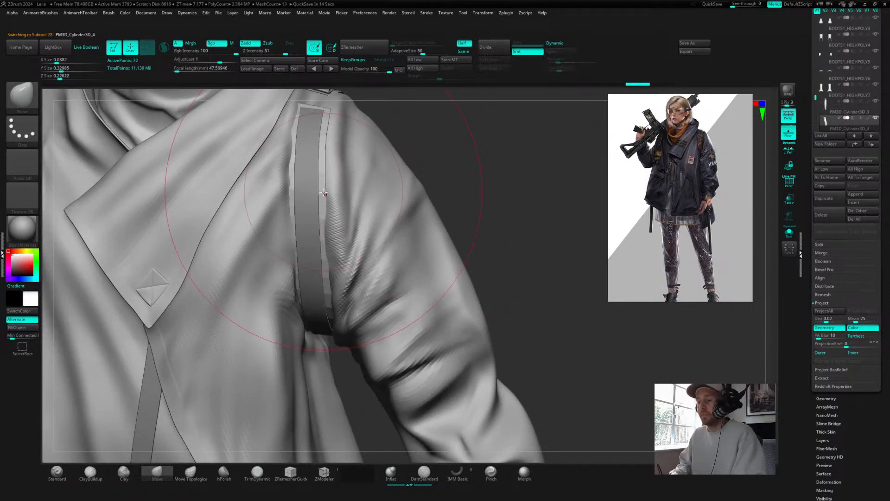
Step: Show polyframes and activate the ZModeler brush, orbiting around the shoulder to examine the strap and plate topology
key("ctrl")
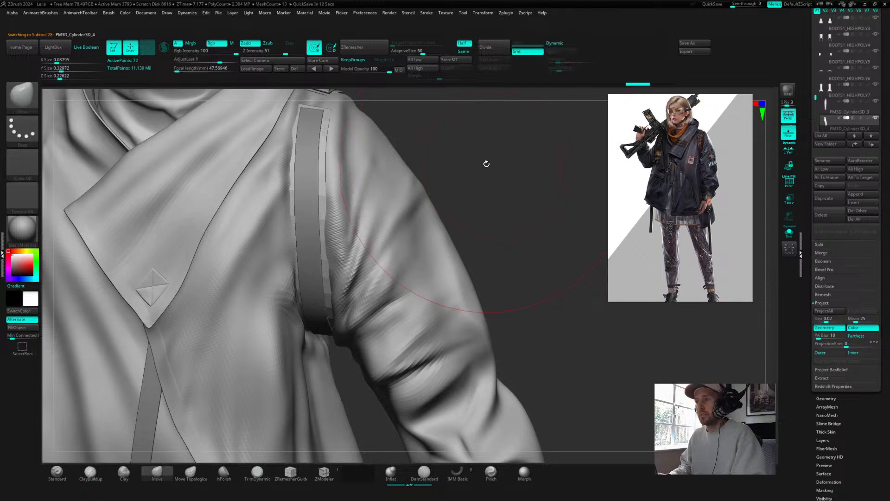
mouse_move(485, 163)
left_mouse_down()
mouse_move(474, 249)
mouse_move(467, 229)
mouse_move(476, 230)
mouse_move(489, 187)
mouse_move(520, 189)
mouse_move(502, 193)
mouse_move(478, 254)
mouse_move(464, 196)
mouse_move(468, 213)
mouse_move(481, 215)
mouse_move(473, 208)
mouse_move(467, 238)
mouse_move(431, 190)
mouse_move(469, 197)
left_mouse_up()
key("s")
key("shift")
key("shift+f")
left_click(325, 475)
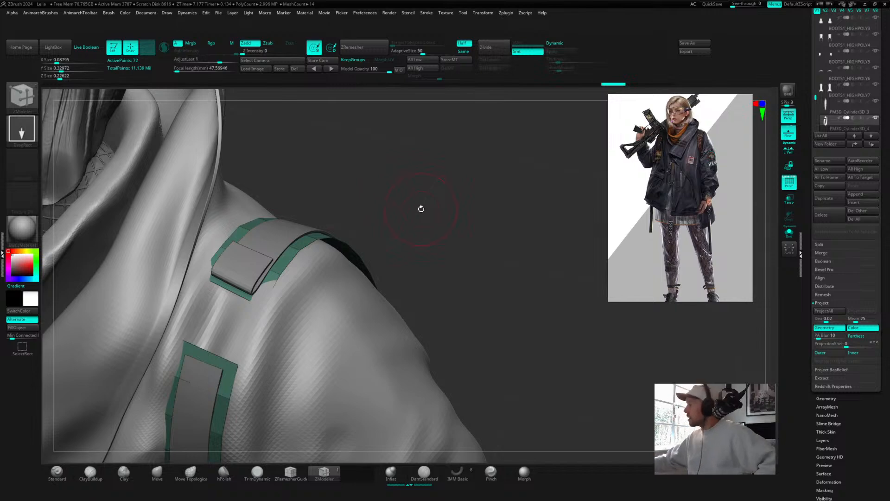
mouse_move(423, 198)
left_mouse_down()
mouse_move(396, 195)
mouse_move(413, 223)
mouse_move(389, 229)
left_mouse_up()
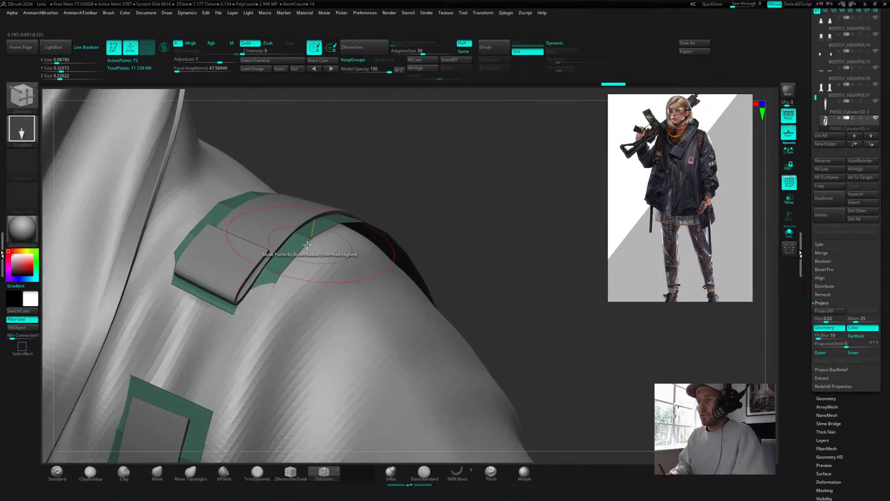
left_click(326, 472)
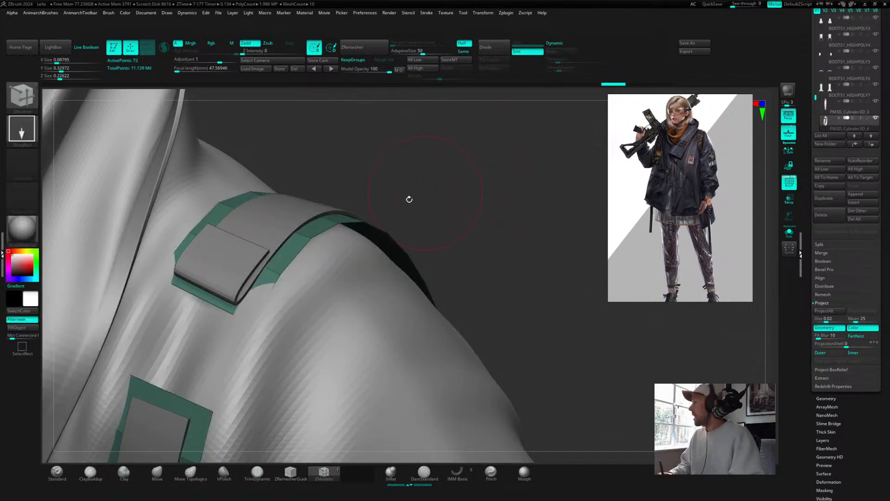
left_click_drag(389, 191, 386, 189)
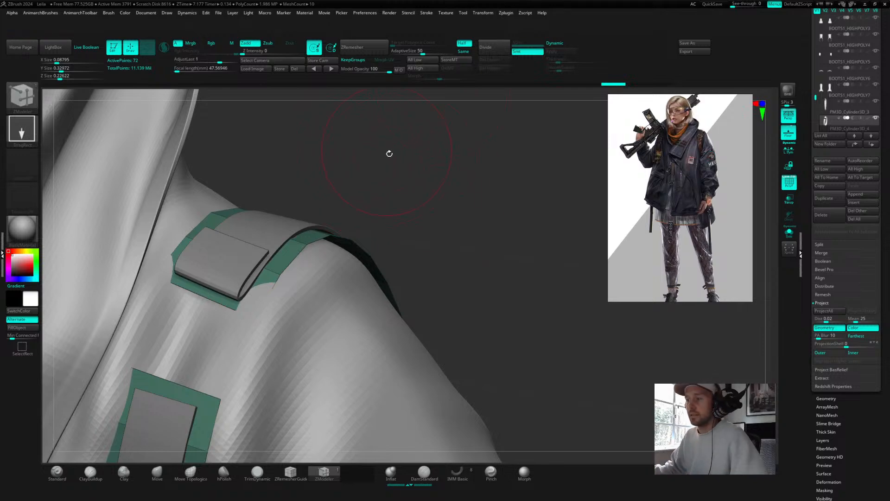
left_click_drag(507, 197, 506, 175, "alt")
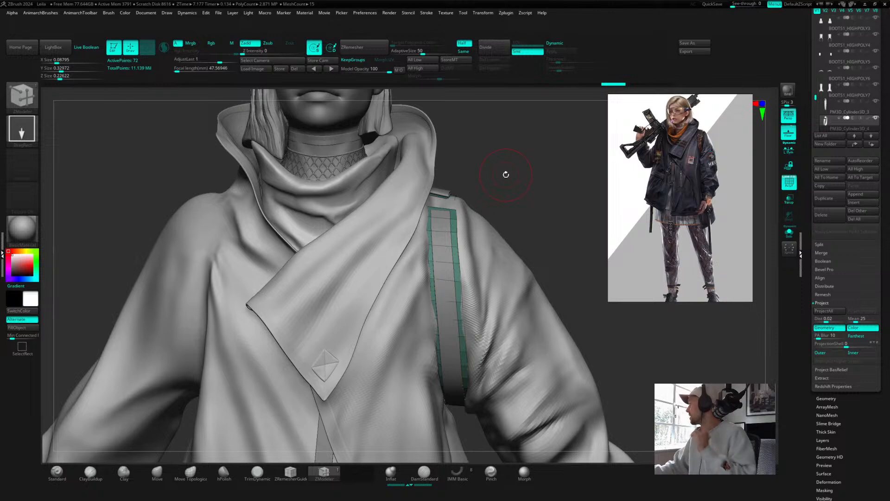